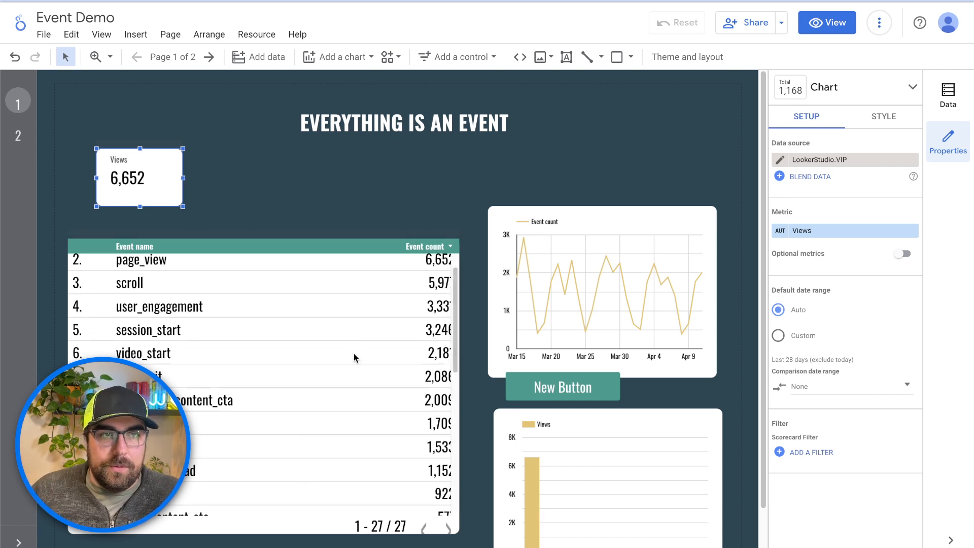
- Replace the event table's Event count metric with Views
scroll(434, 248, up, 1)
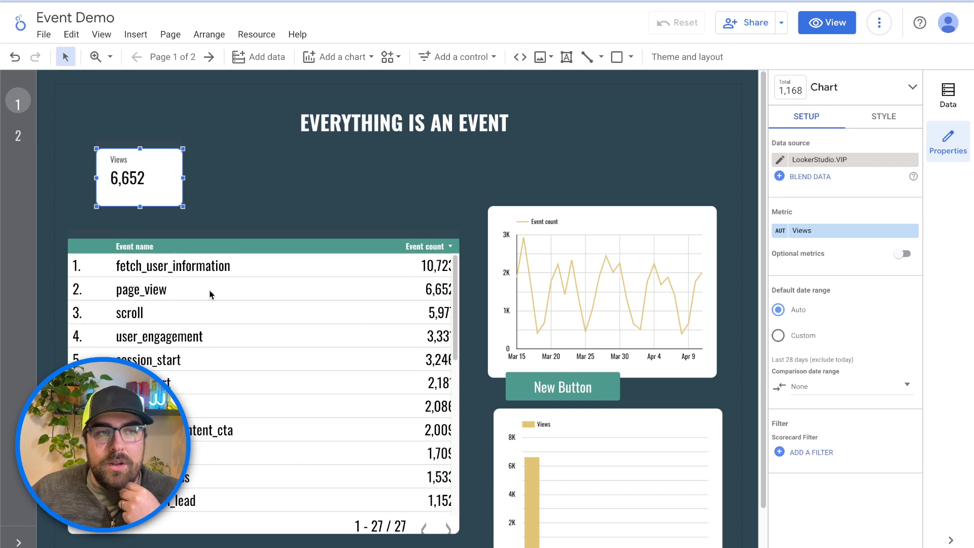
click(287, 311)
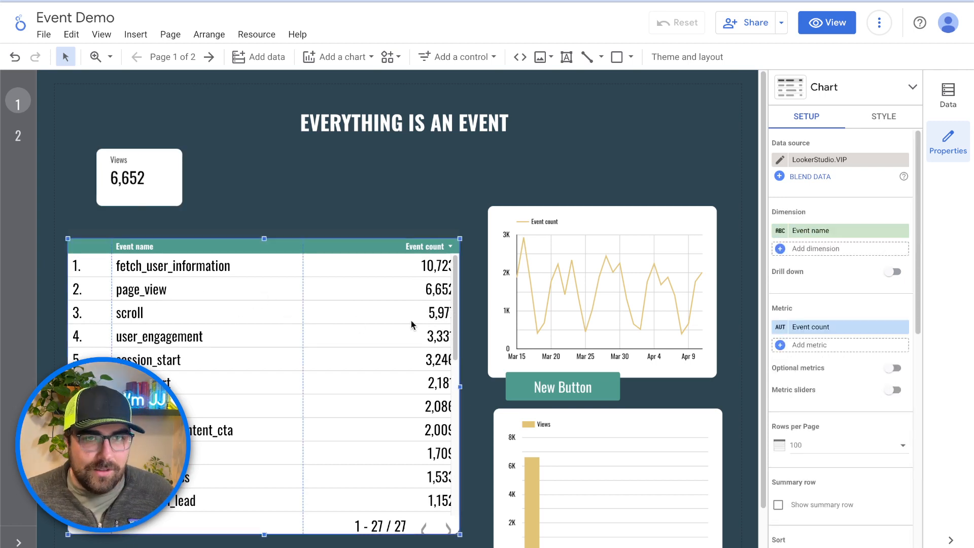
click(799, 328)
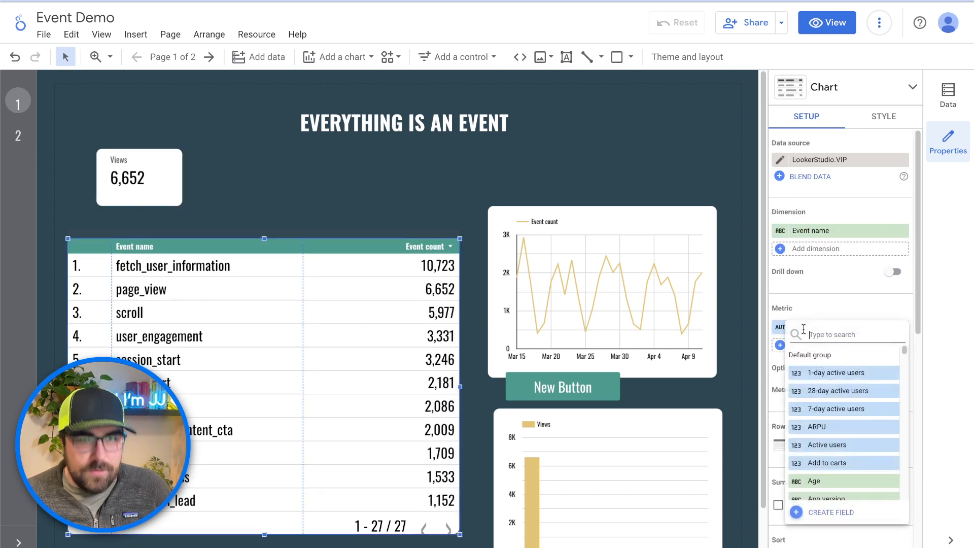
text(ci)
key(BackSpace)
text(views)
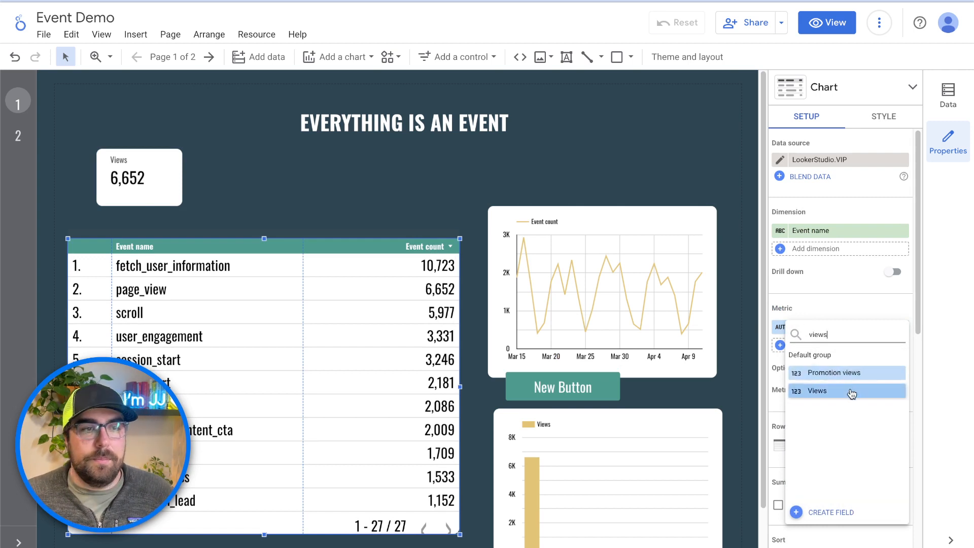
click(852, 394)
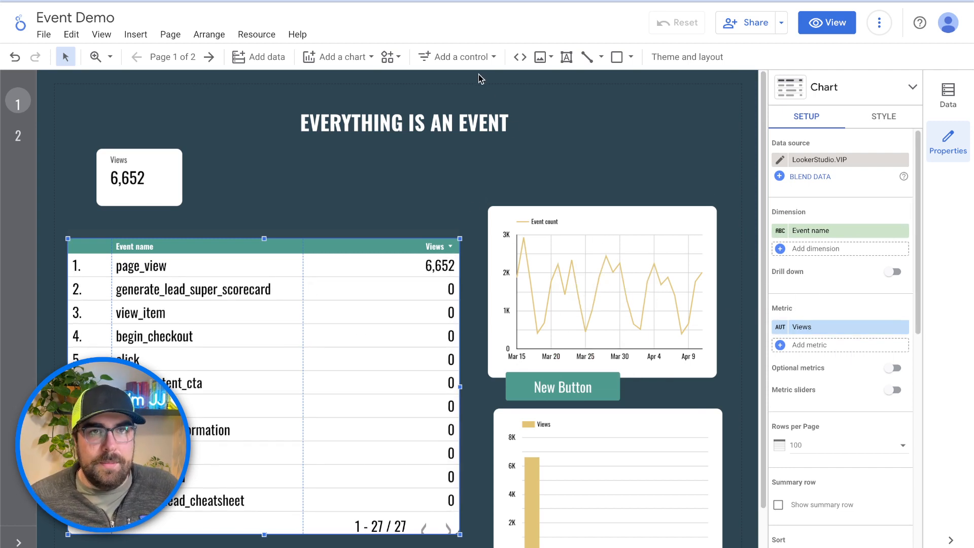
- Add an input box control between the Views scorecard and the time series chart, above the event table
click(477, 56)
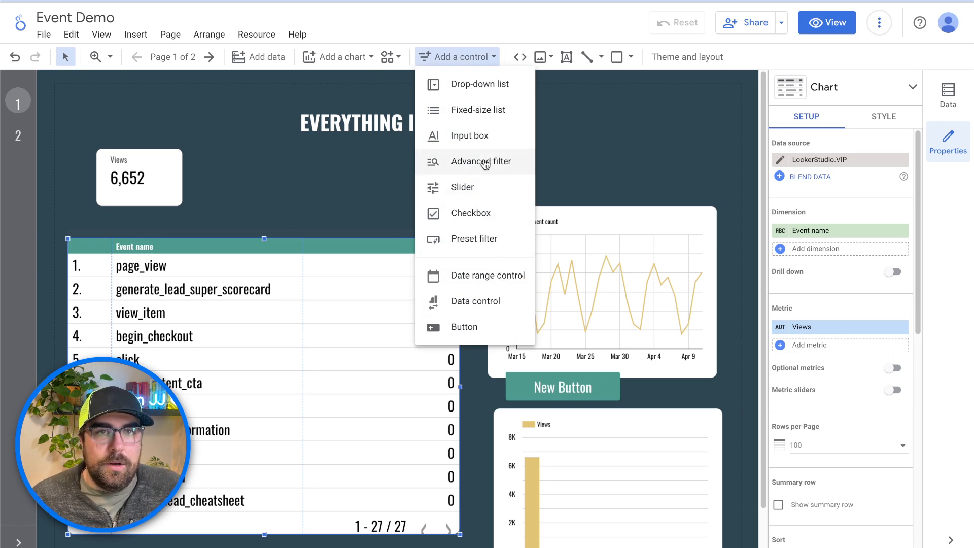
click(470, 136)
mouse_move(229, 188)
mouse_down()
mouse_move(400, 226)
mouse_move(402, 245)
mouse_up()
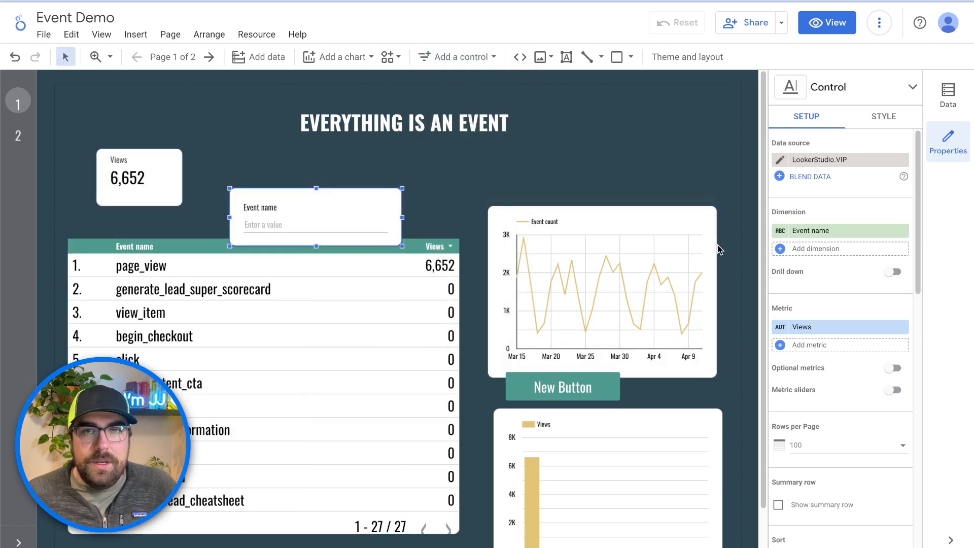
click(834, 288)
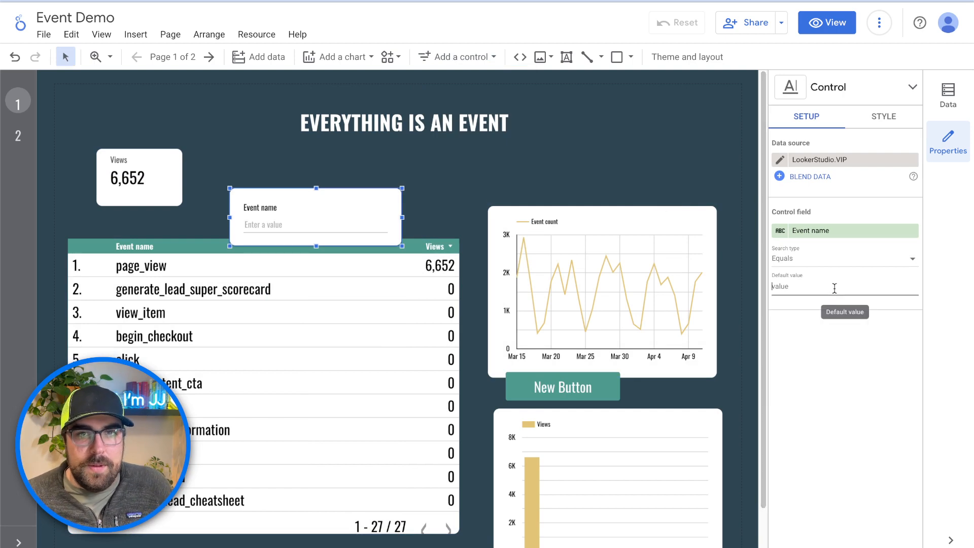
text(click)
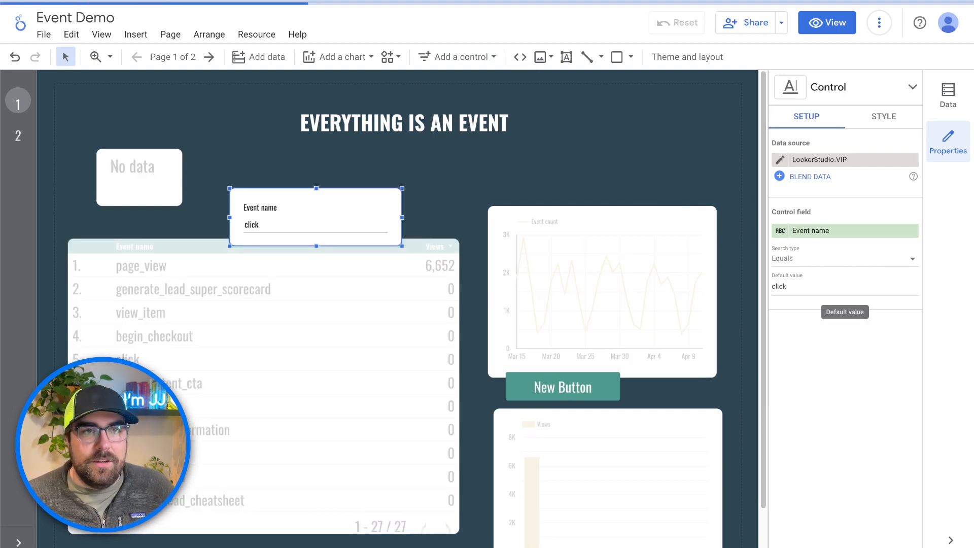
double_click(867, 284)
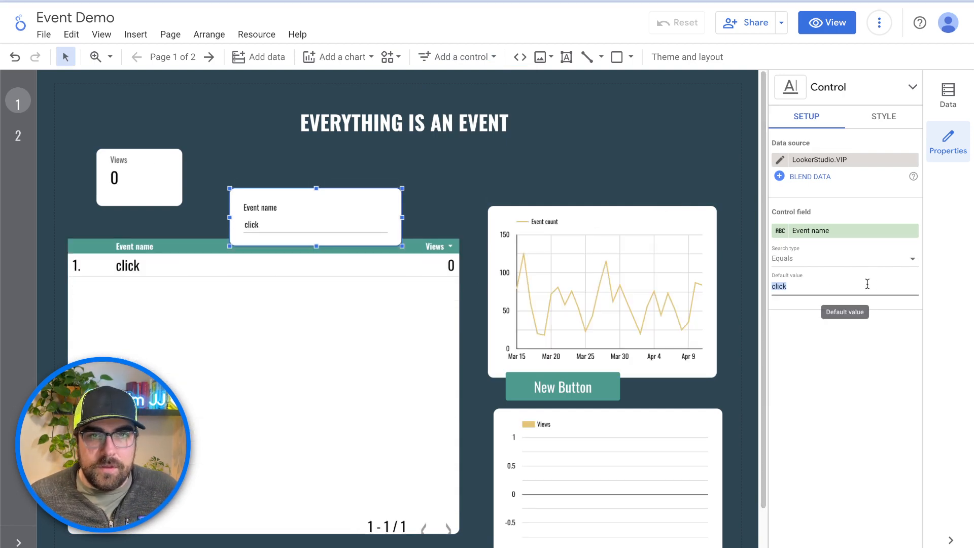
key(BackSpace)
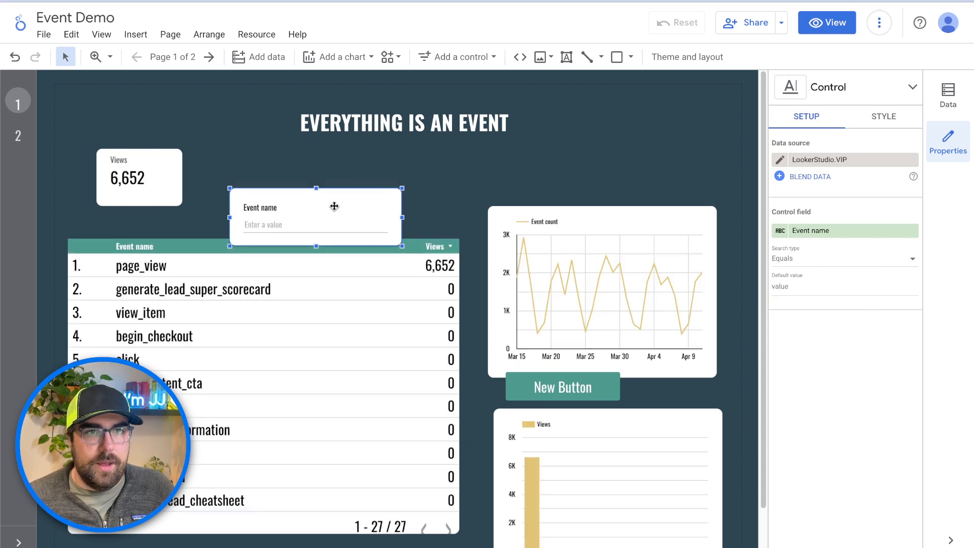
- Move the Event name input box clear of the table and filter the report with the value click
drag(335, 207, 310, 193)
click(290, 212)
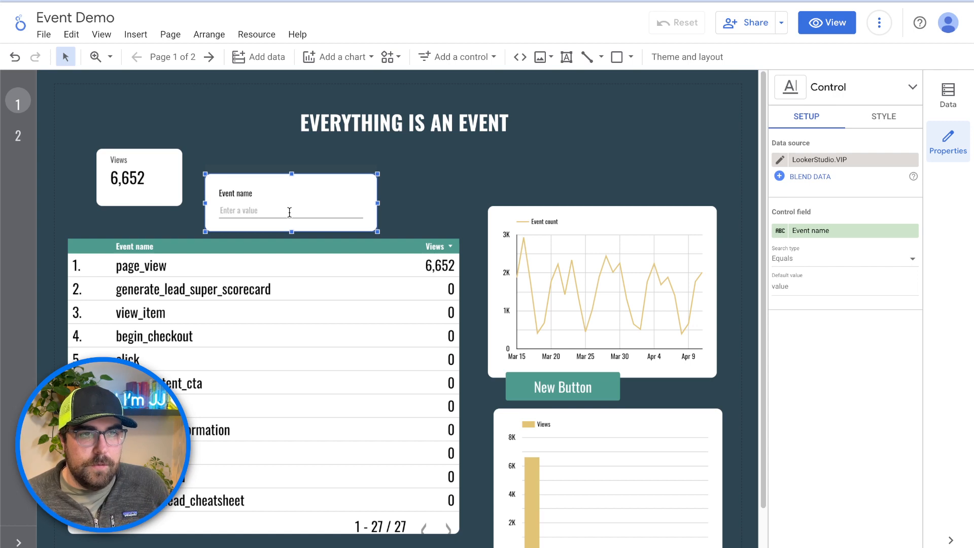
text(click)
key(Return)
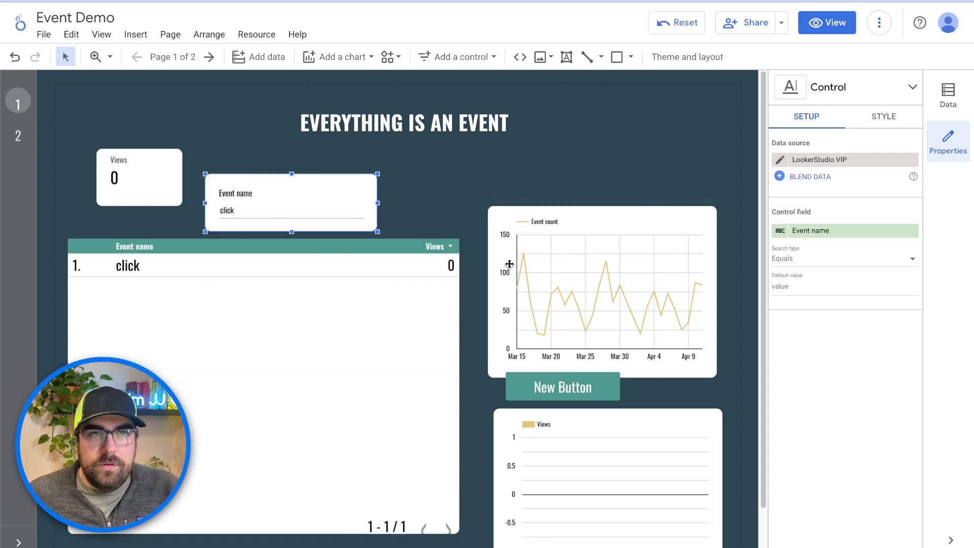
- Change the event table's metric to Event count
click(331, 354)
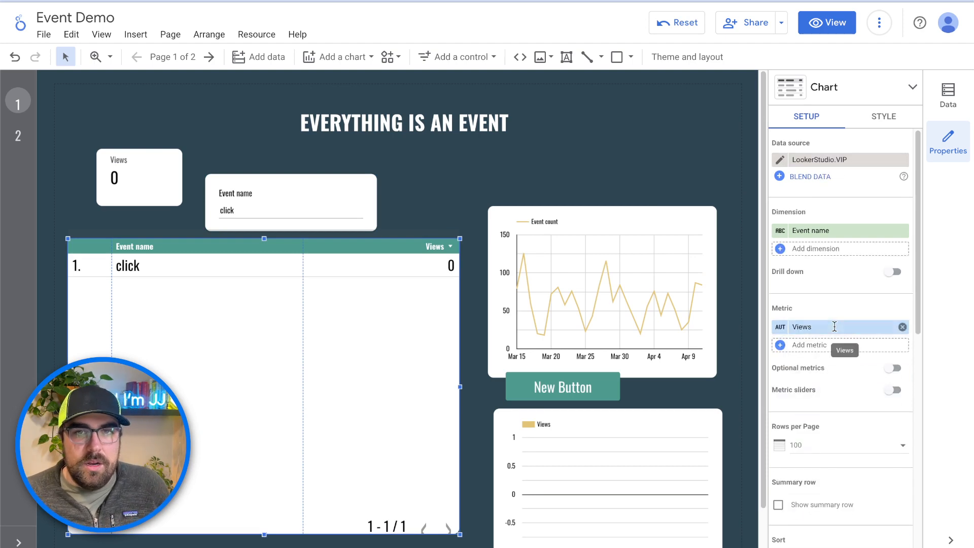
click(837, 327)
text(events)
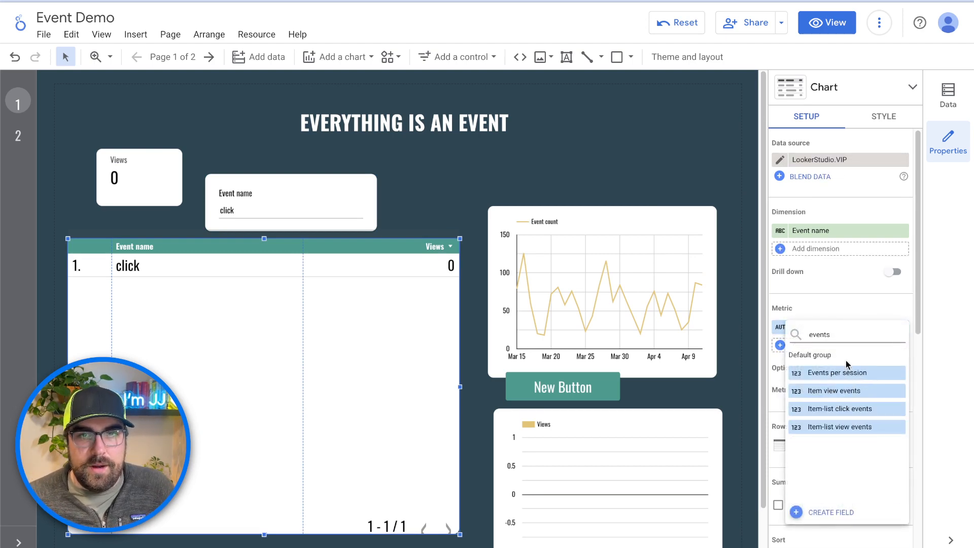
key(BackSpace)
key(BackSpace)
key(BackSpace)
key(BackSpace)
key(BackSpace)
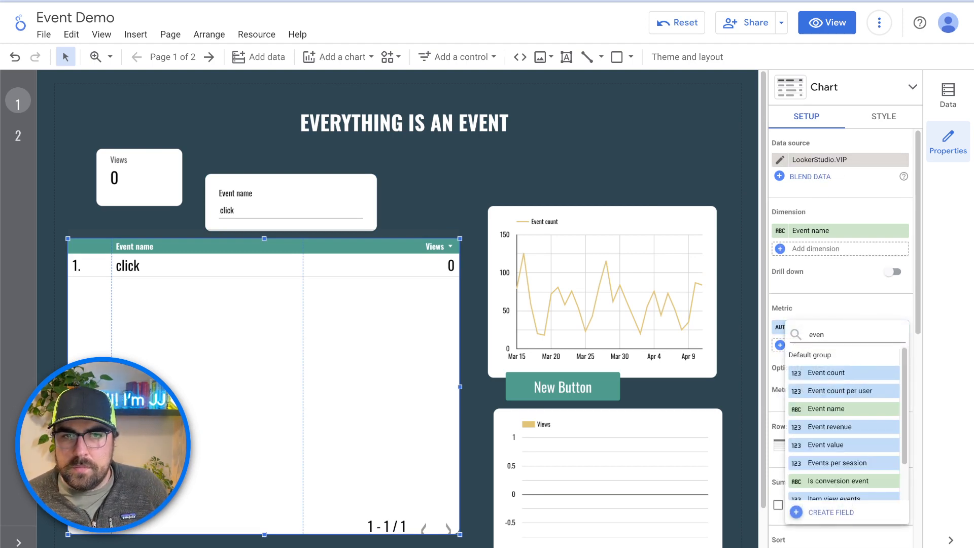
text(vent c)
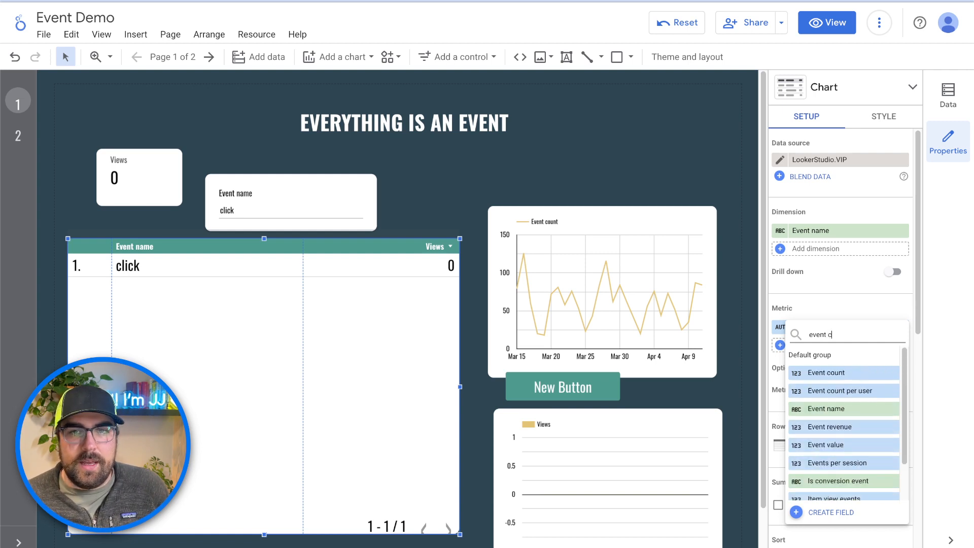
click(894, 380)
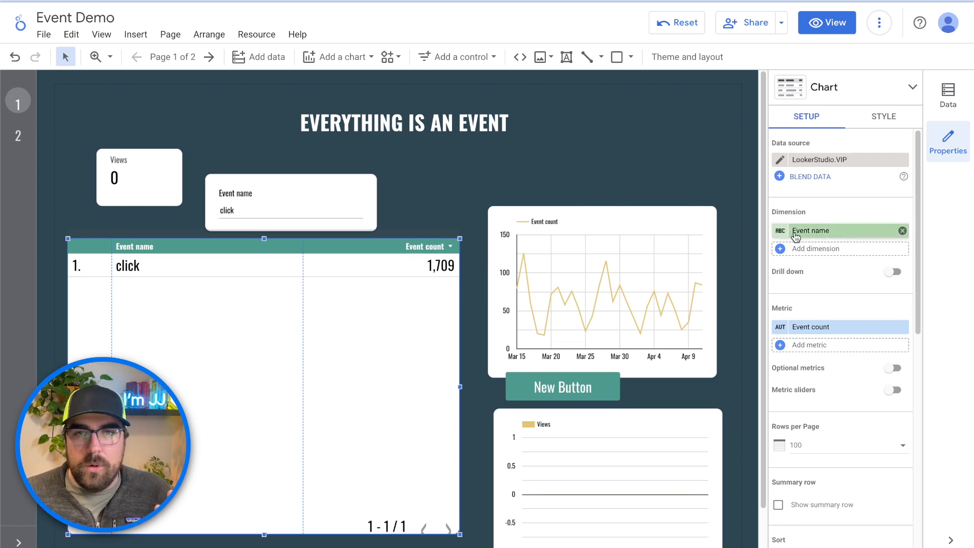
- Replace the table's Event name dimension with Link URL and widen the Link URL column
click(813, 252)
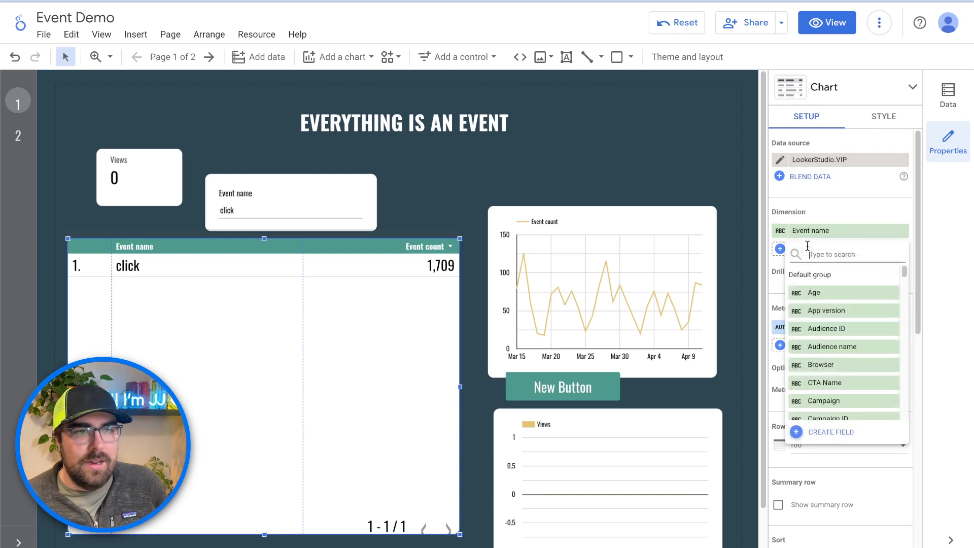
text(link)
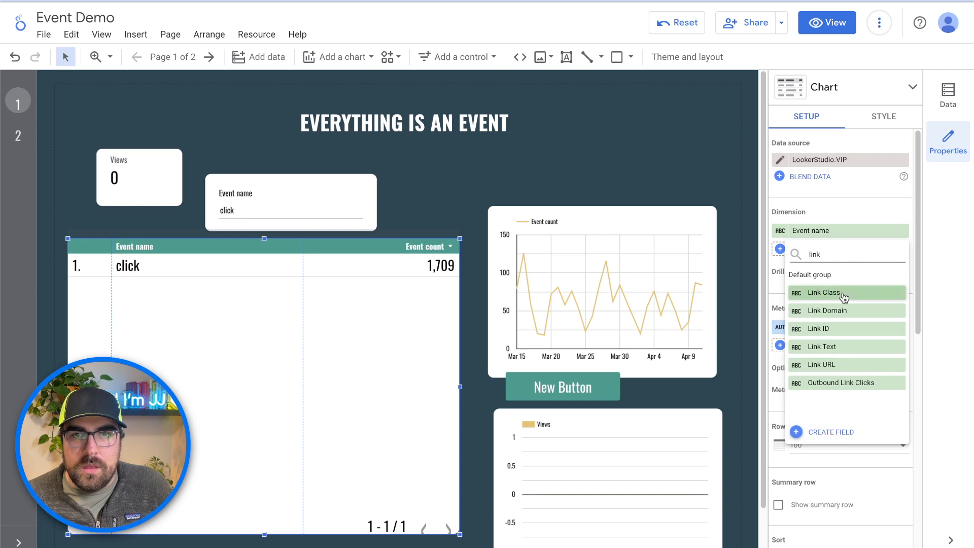
click(853, 365)
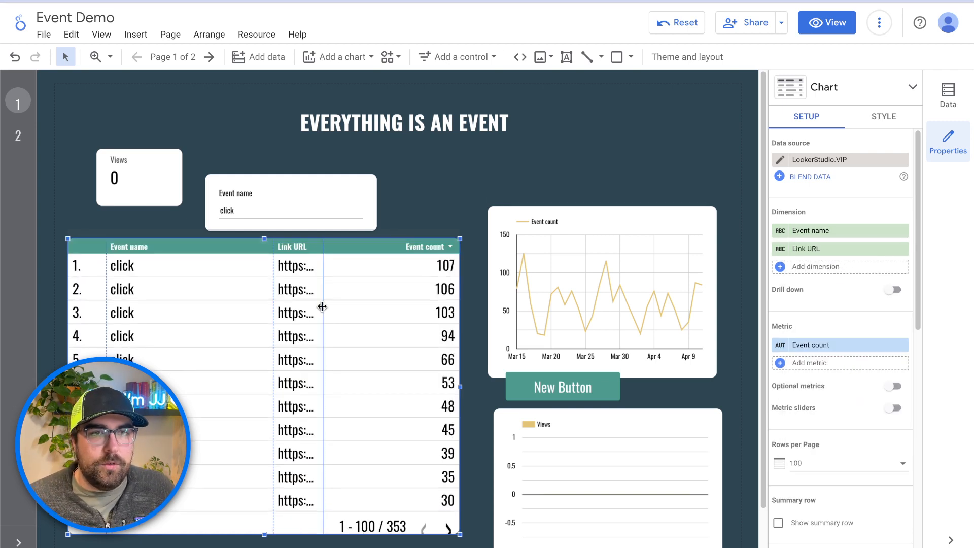
drag(323, 307, 373, 307)
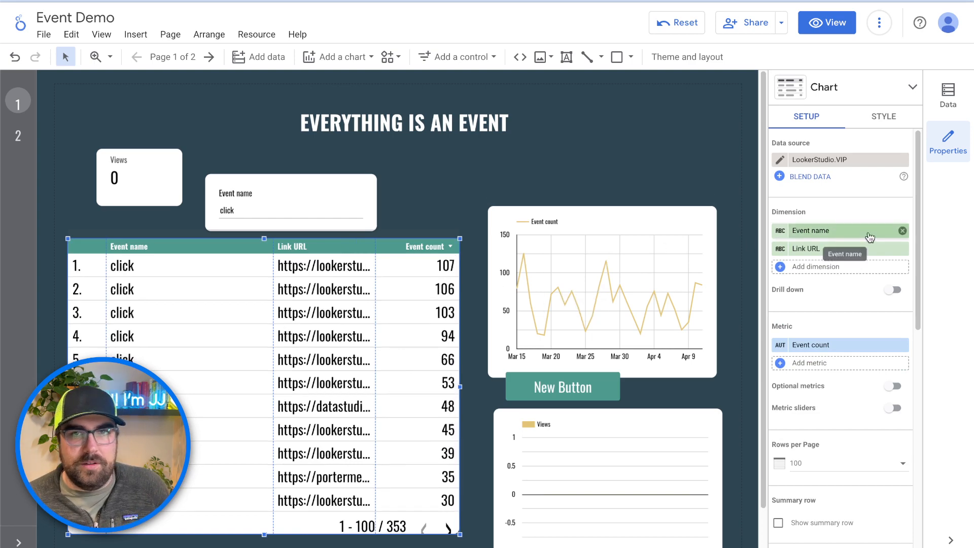
click(903, 231)
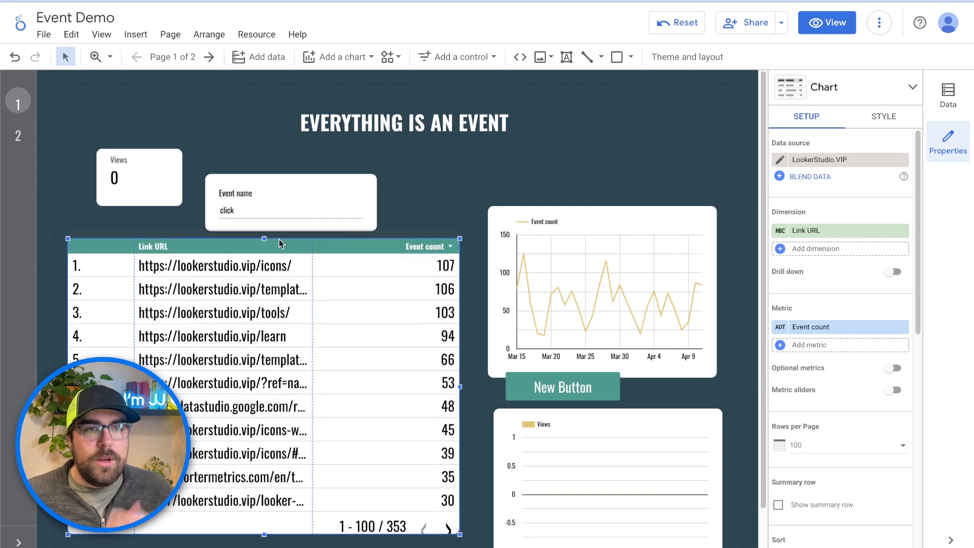
- Nudge the Event name input box slightly upward and turn on cross-filtering for the Link URL table
drag(236, 191, 232, 179)
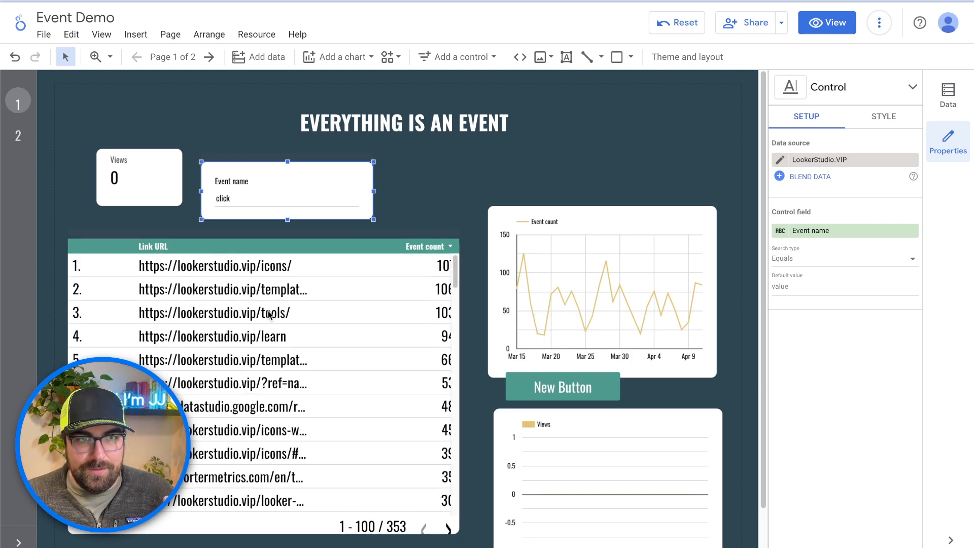
click(282, 319)
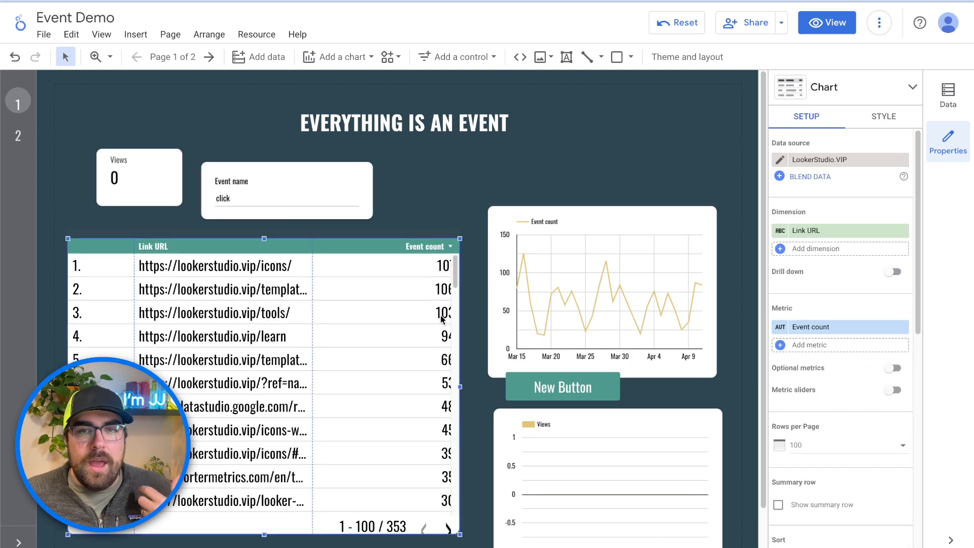
scroll(872, 364, down, 9)
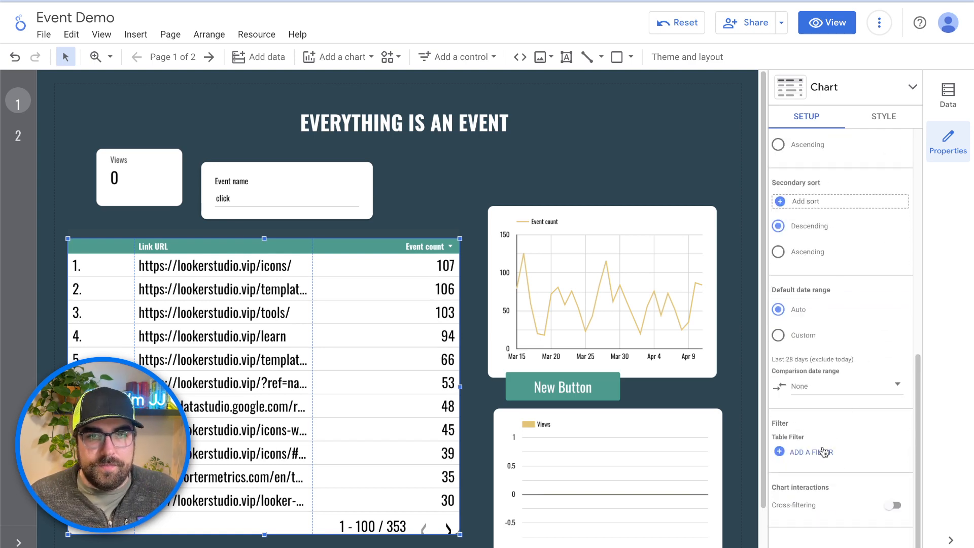
click(897, 506)
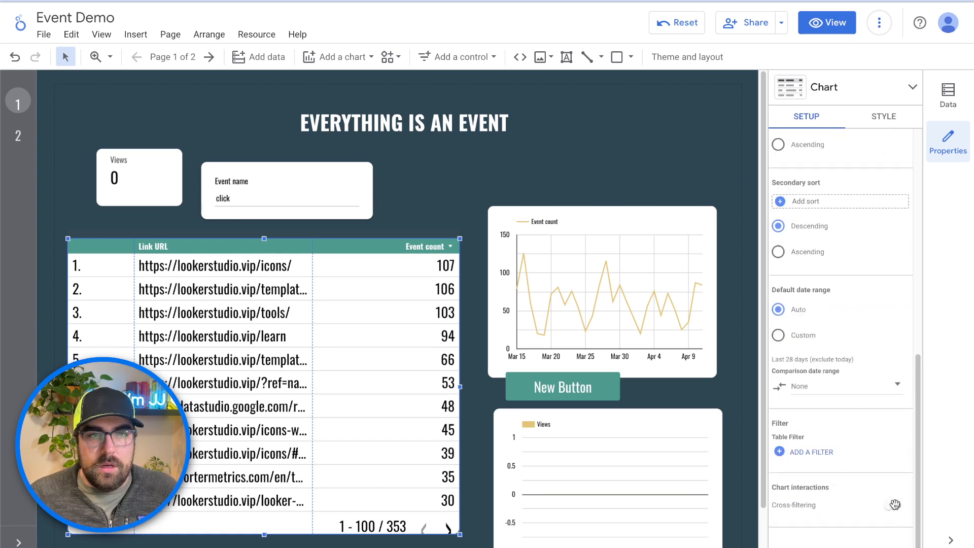
click(273, 315)
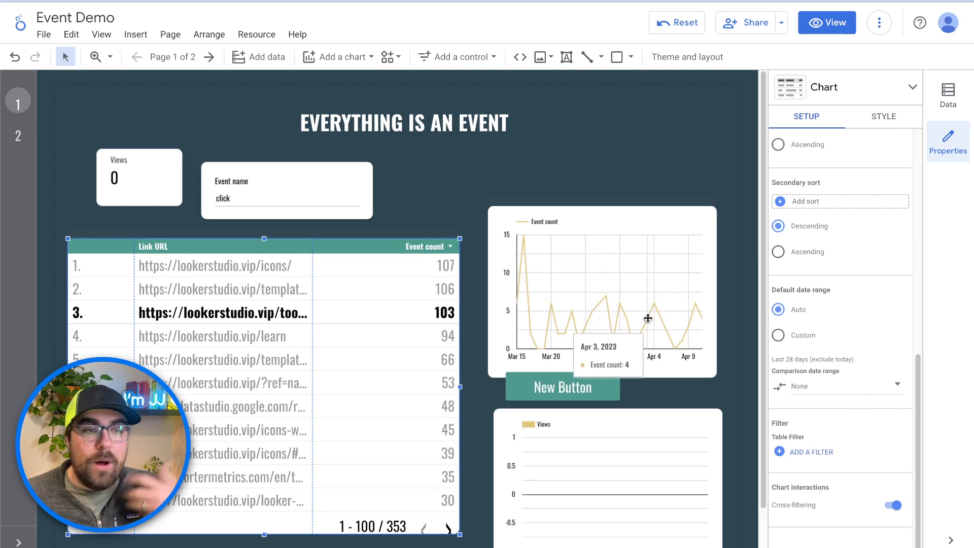
click(239, 316)
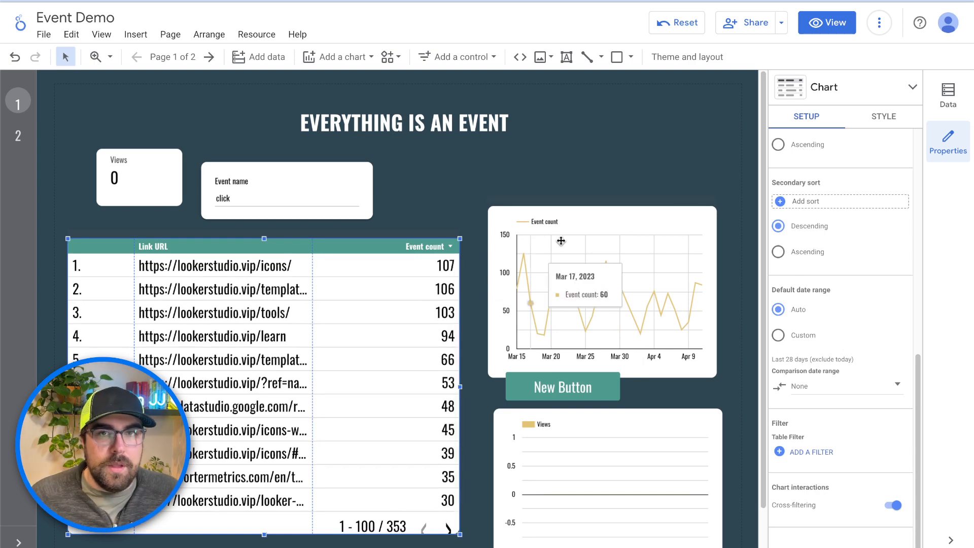
- Narrow the table's row-number column to give the Link URL column more room
scroll(856, 245, up, 8)
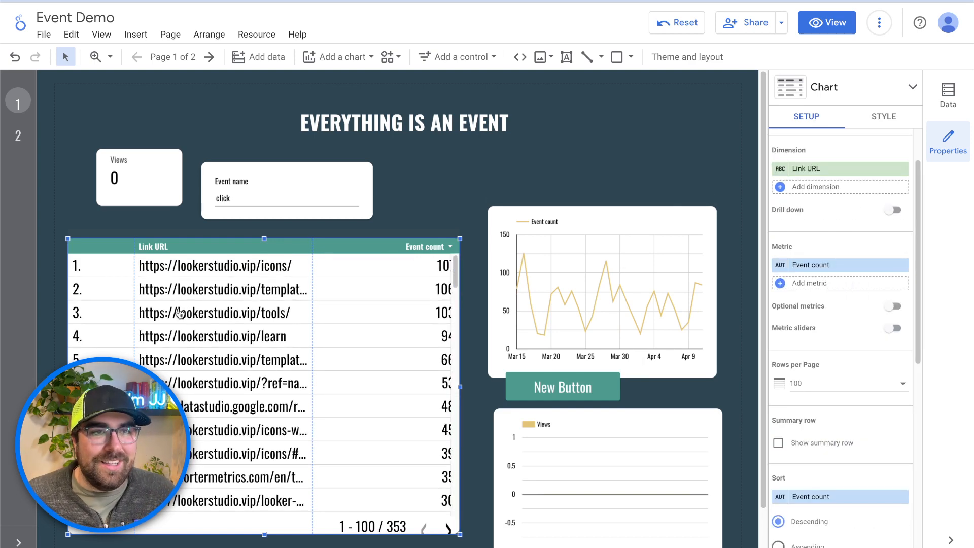
drag(134, 296, 102, 294)
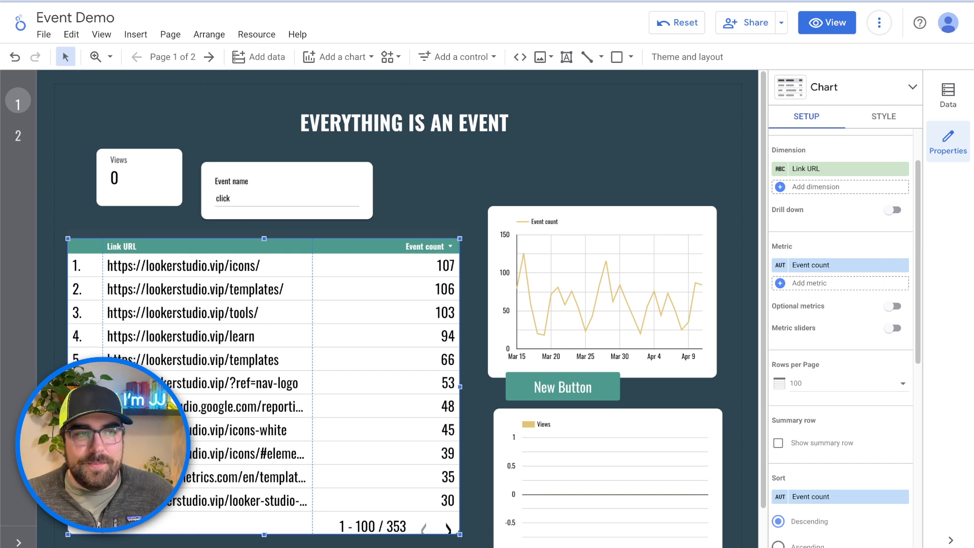
- Add a calculated dimension to the table with the formula LOWER(REGEXP_REPLACE(Link URL,r'\?.*',""))
click(821, 191)
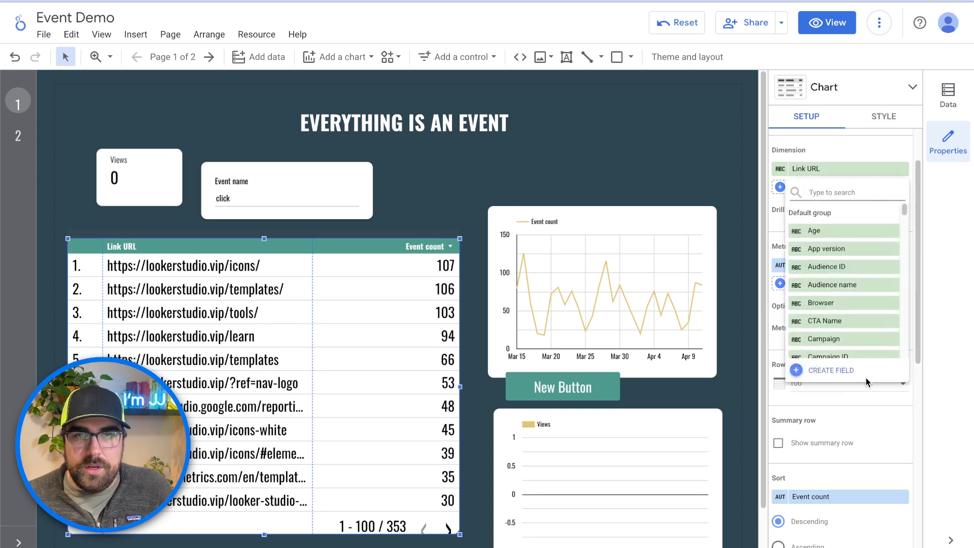
click(826, 371)
click(747, 288)
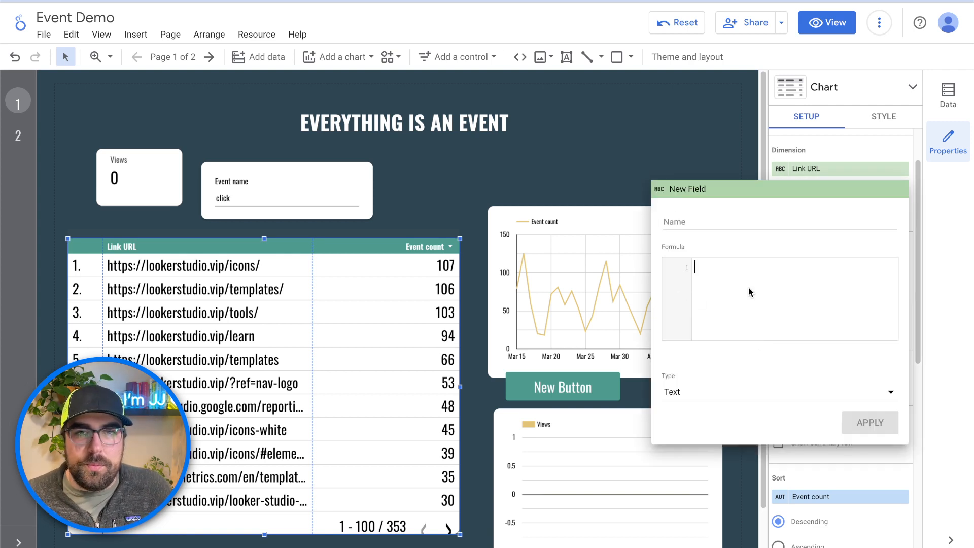
key(ctrl+v)
click(845, 267)
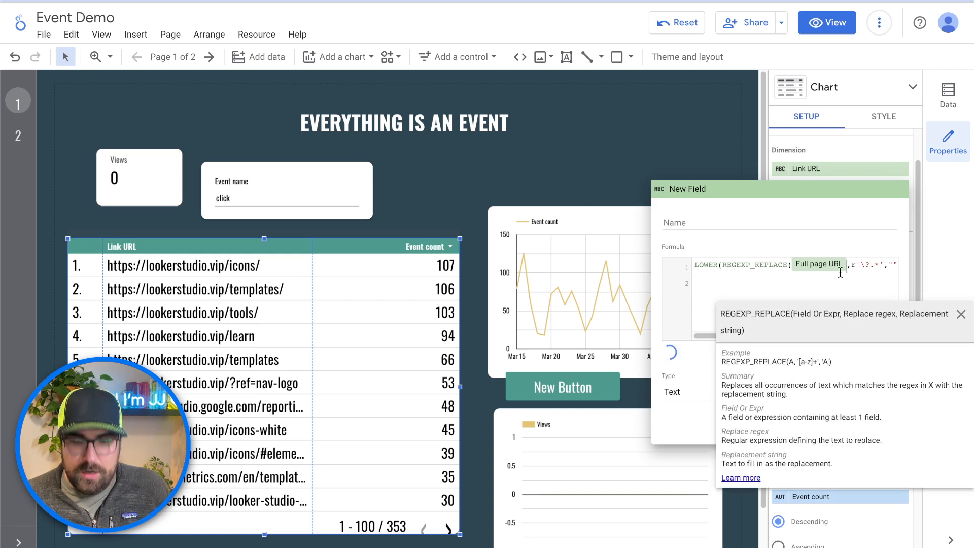
key(BackSpace)
text(link)
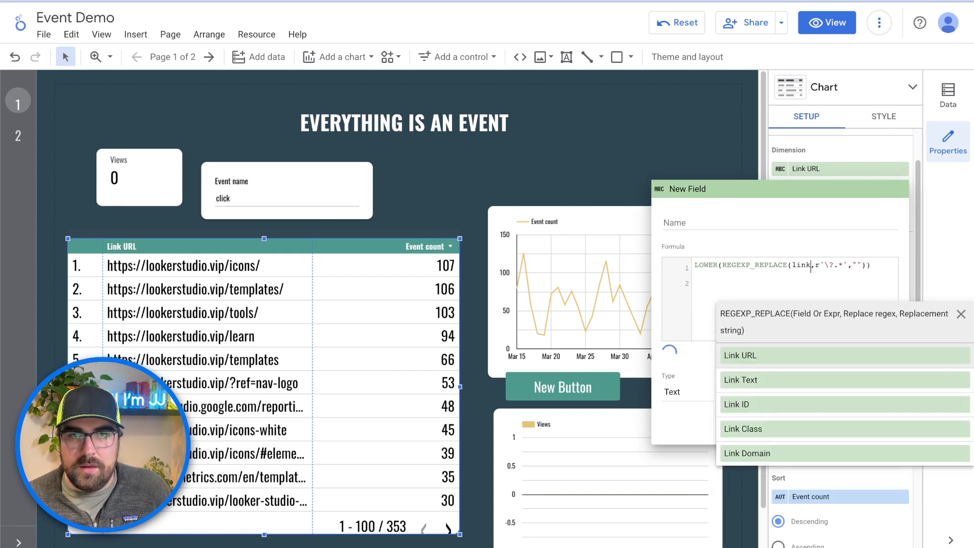
key(Return)
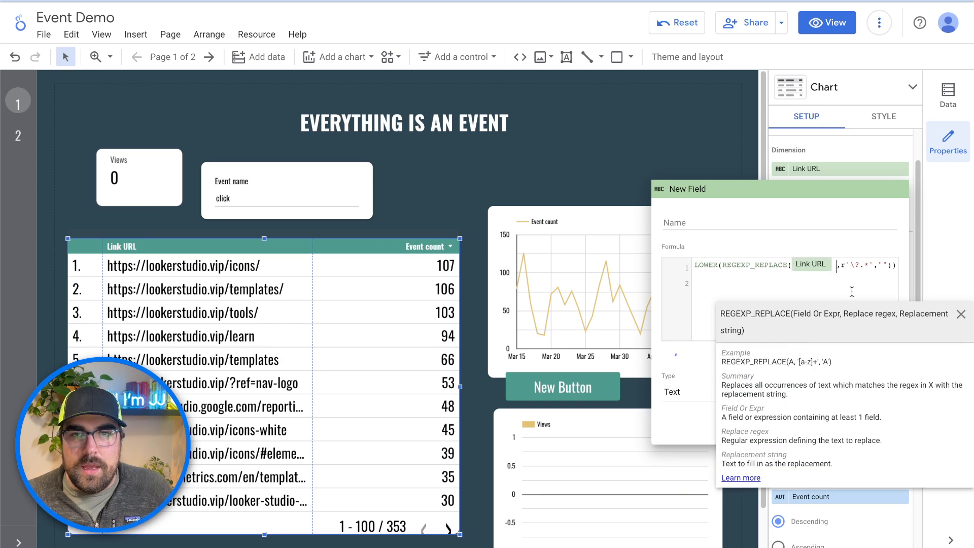
click(859, 284)
click(870, 422)
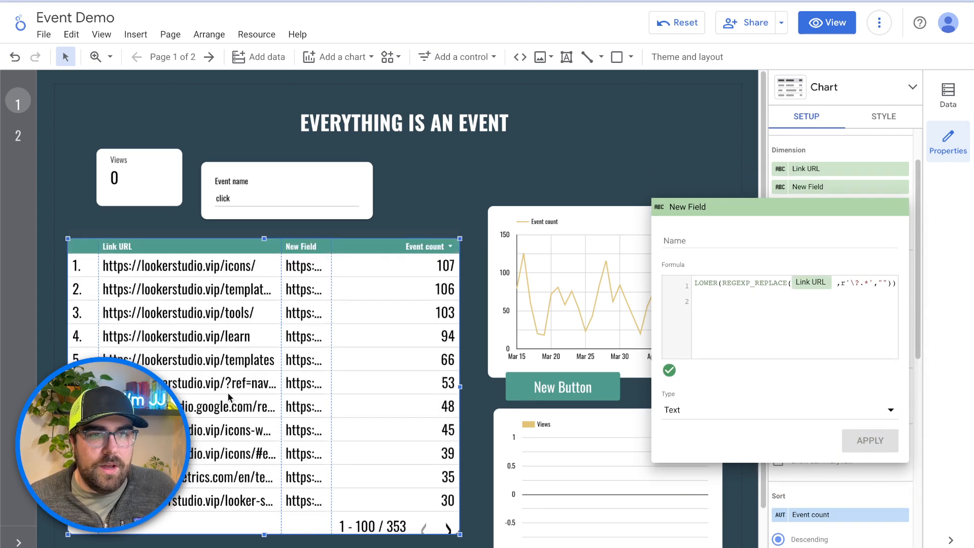
- Remove the original Link URL dimension from the table and name the calculated field Link URL
click(817, 149)
click(903, 169)
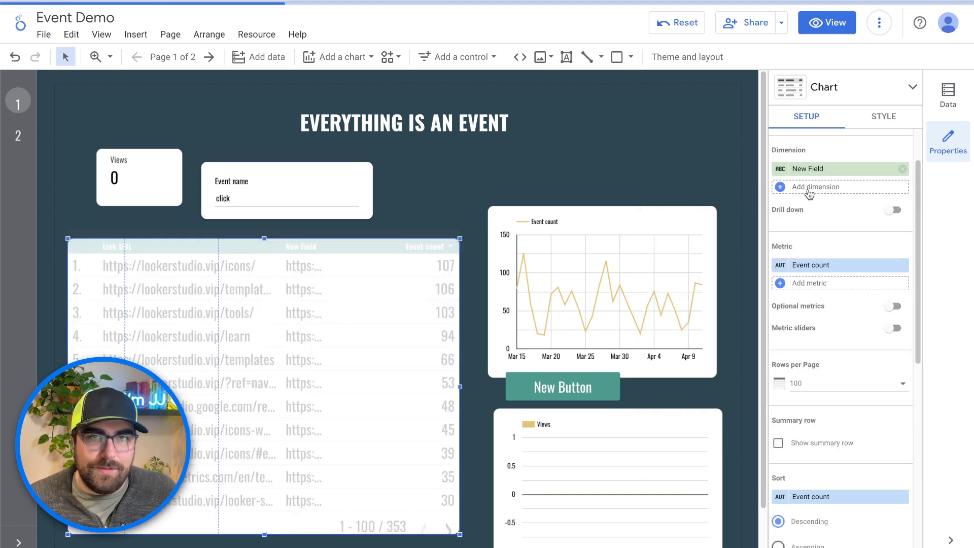
click(777, 170)
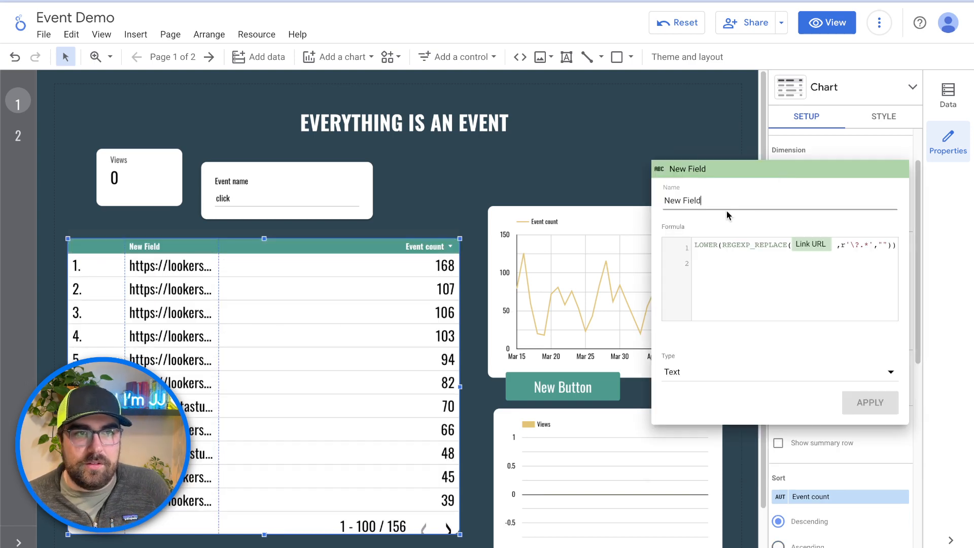
triple_click(767, 207)
text(Link URL)
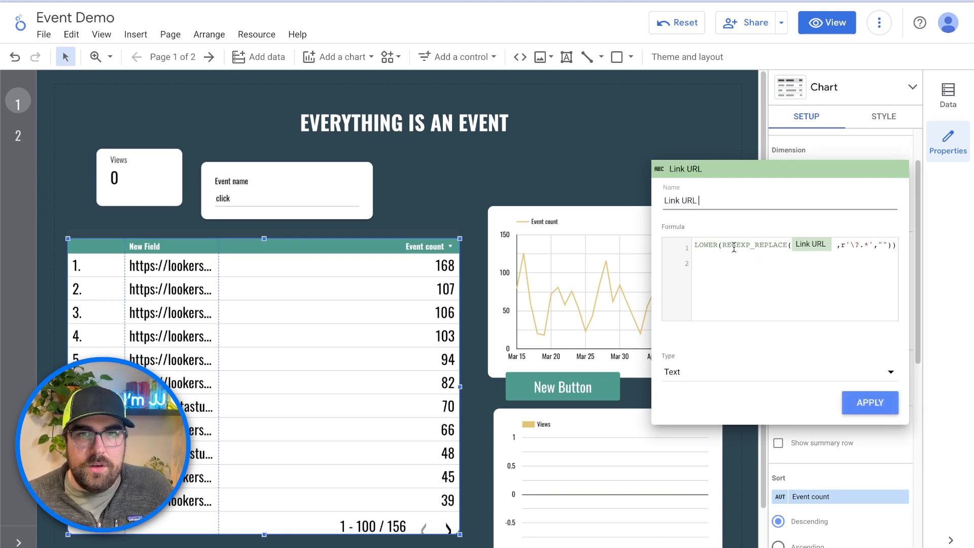
click(722, 245)
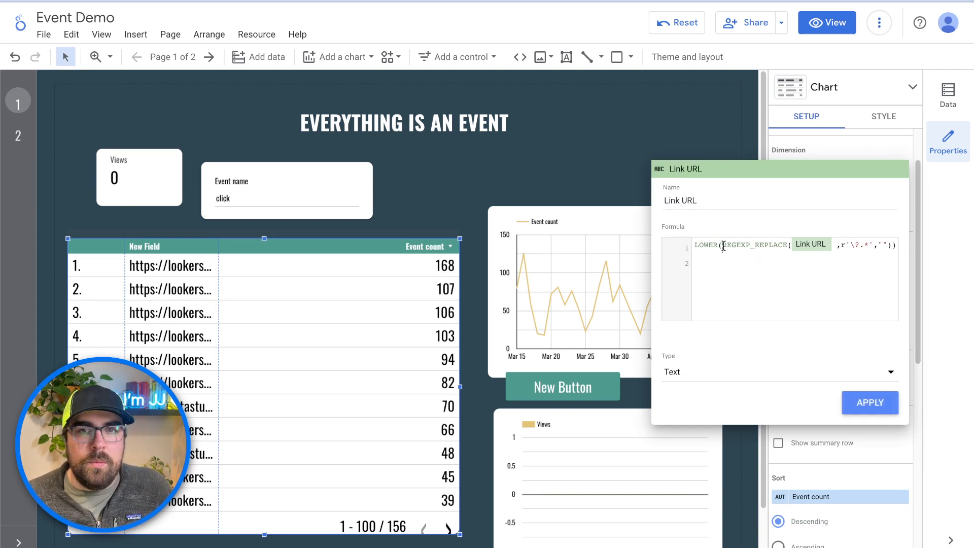
text(regexp_repla)
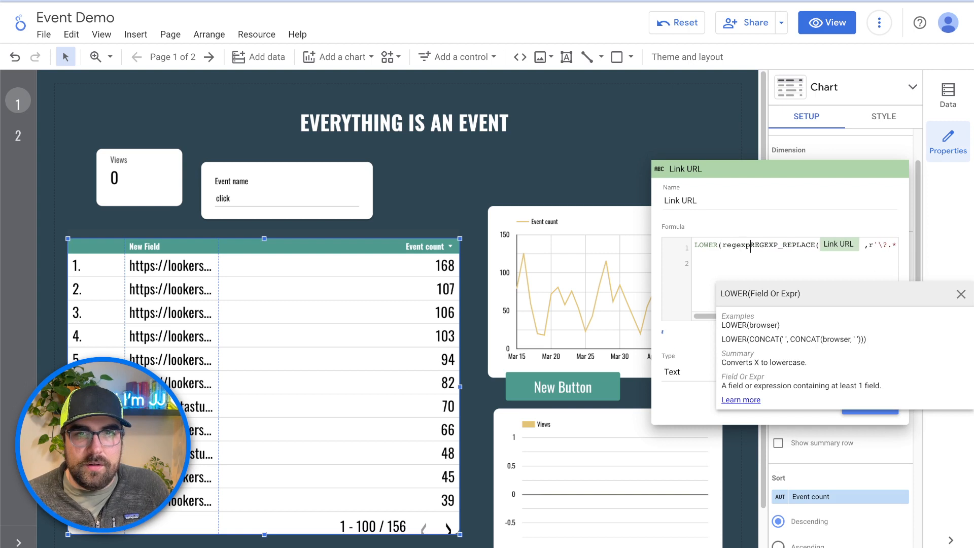
text(ce)
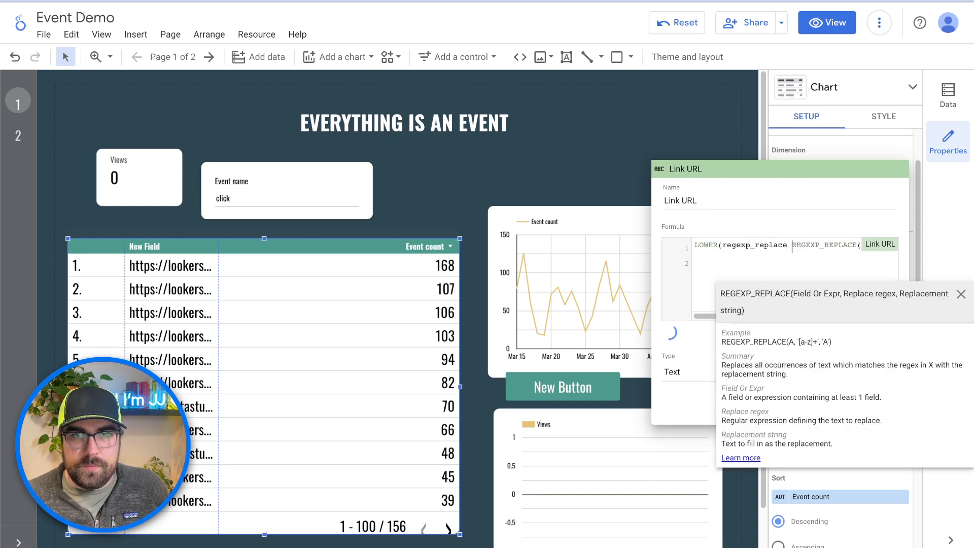
key(Return)
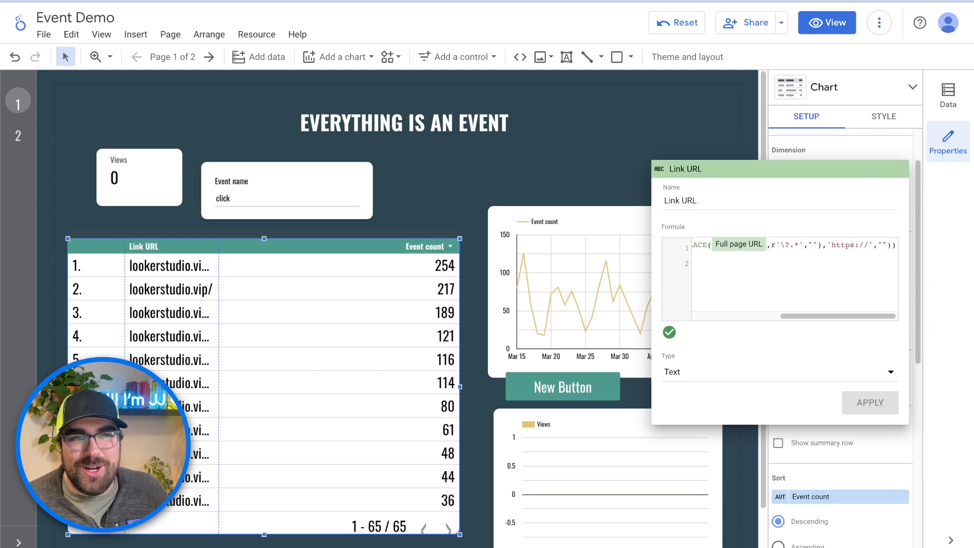
triple_click(859, 244)
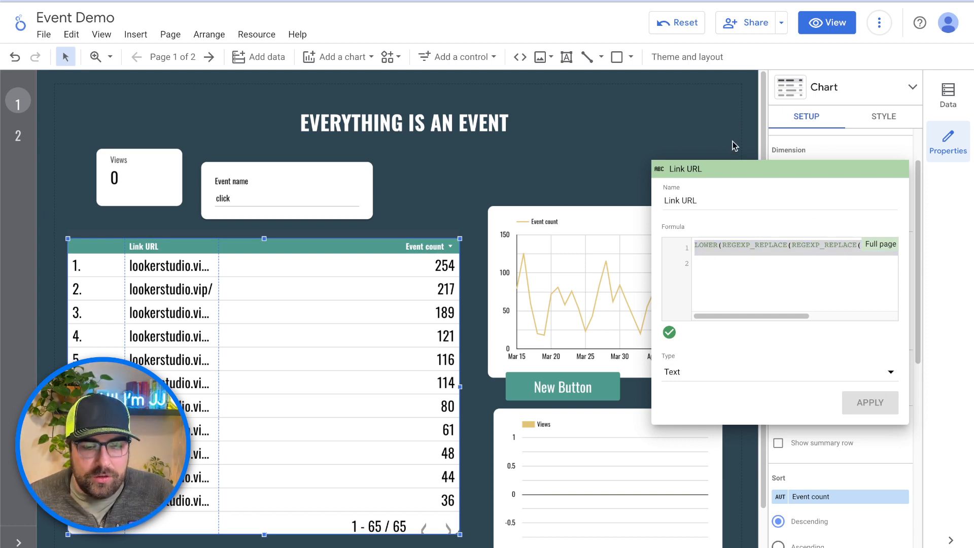
click(664, 117)
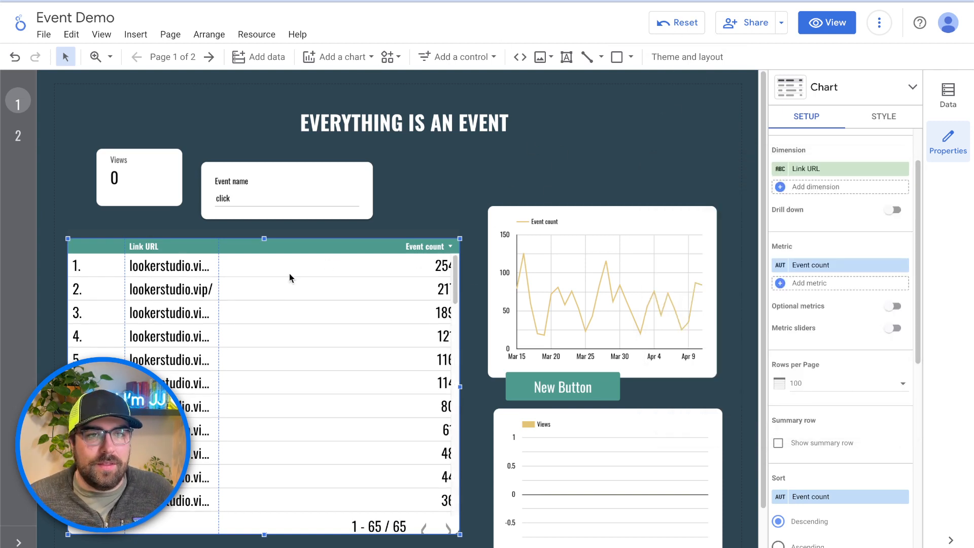
- Widen the table's Link URL column to fit the addresses and nudge the Event name input box slightly down
drag(218, 283, 341, 293)
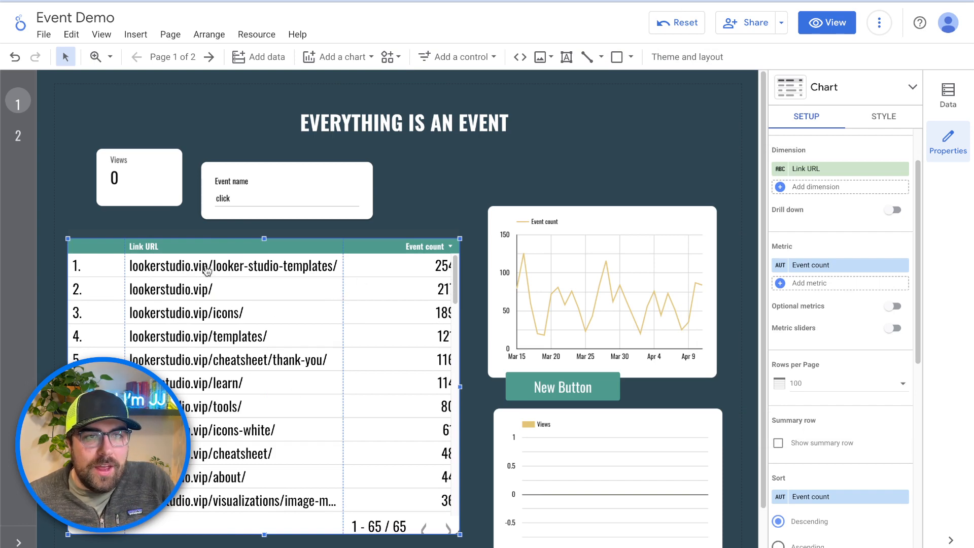
scroll(206, 271, down, 1)
scroll(139, 284, up, 1)
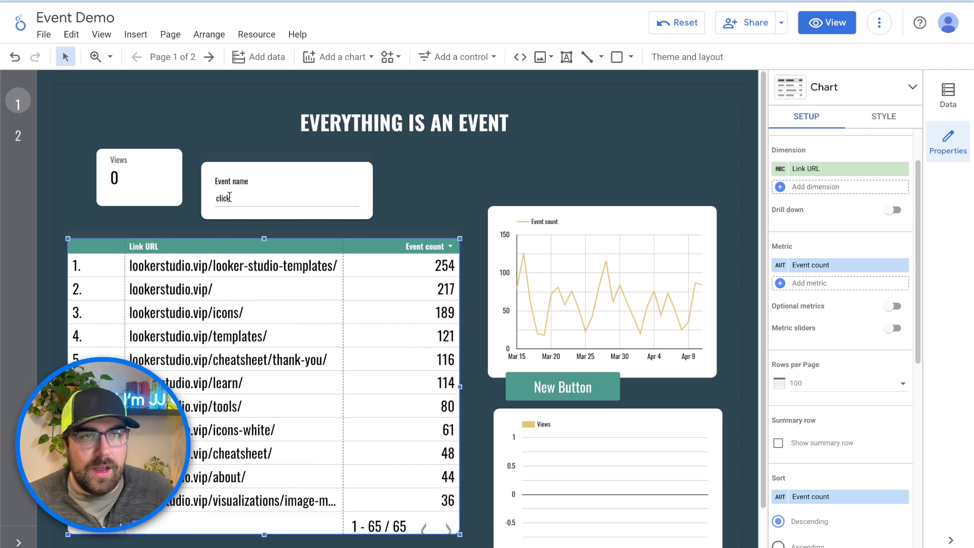
drag(265, 171, 261, 181)
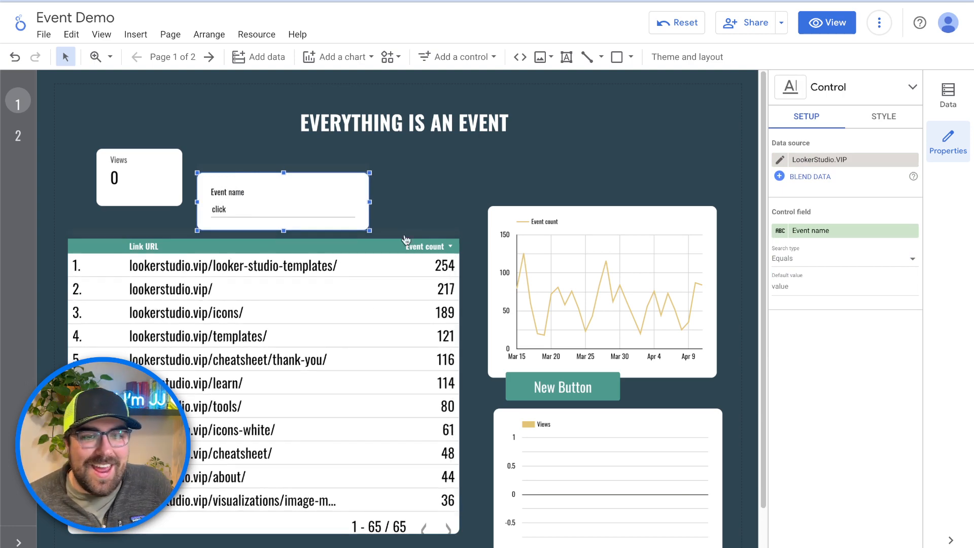
- Add a filter named "i - event name = click" to the table, including rows where Event name is Equal to click
click(381, 267)
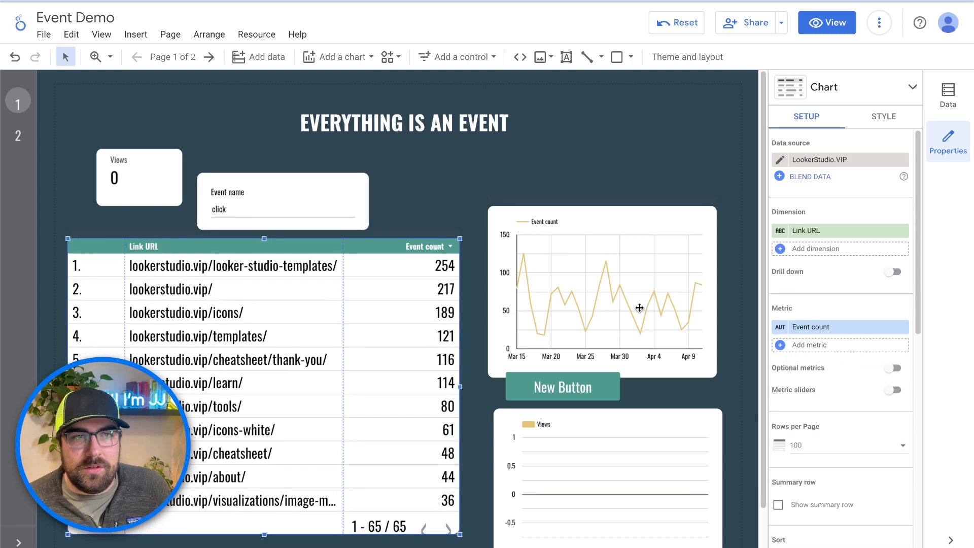
scroll(850, 372, down, 10)
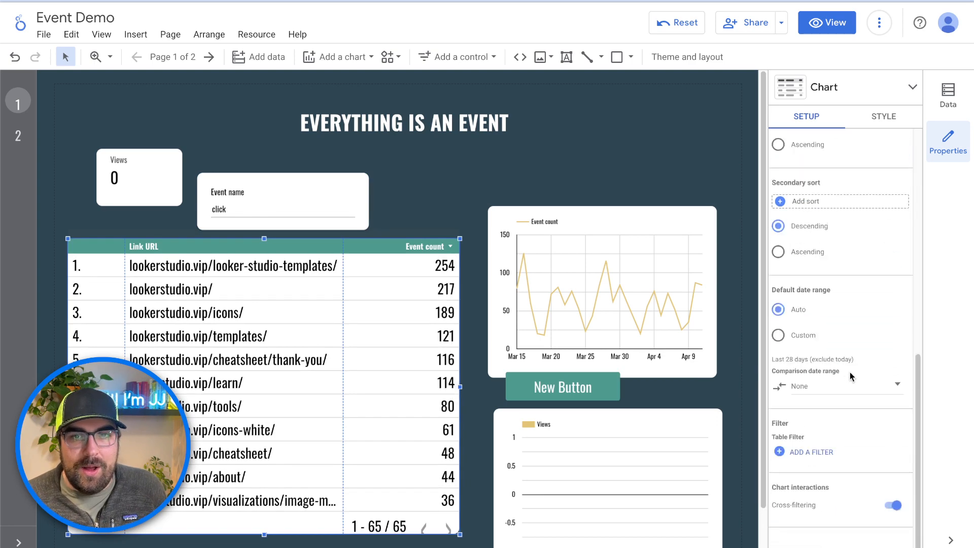
click(815, 452)
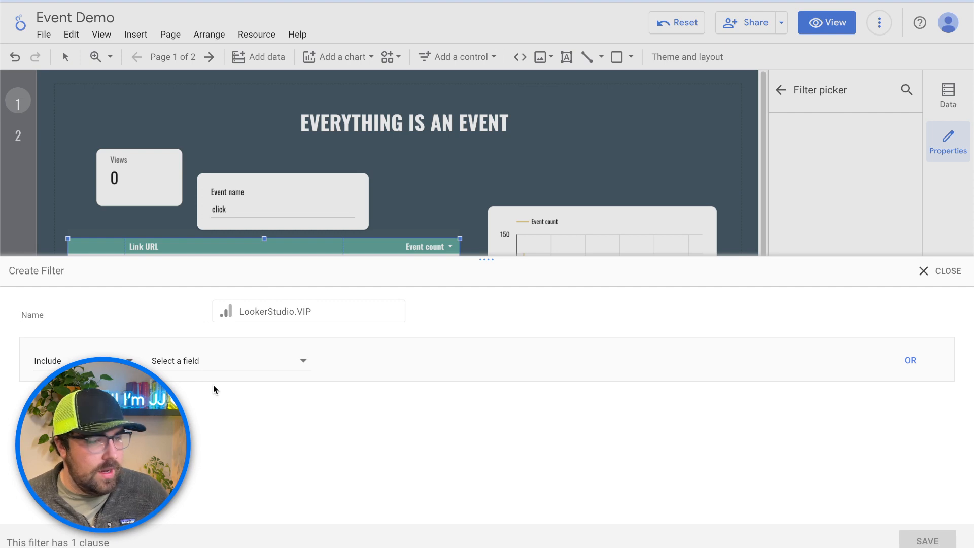
click(200, 369)
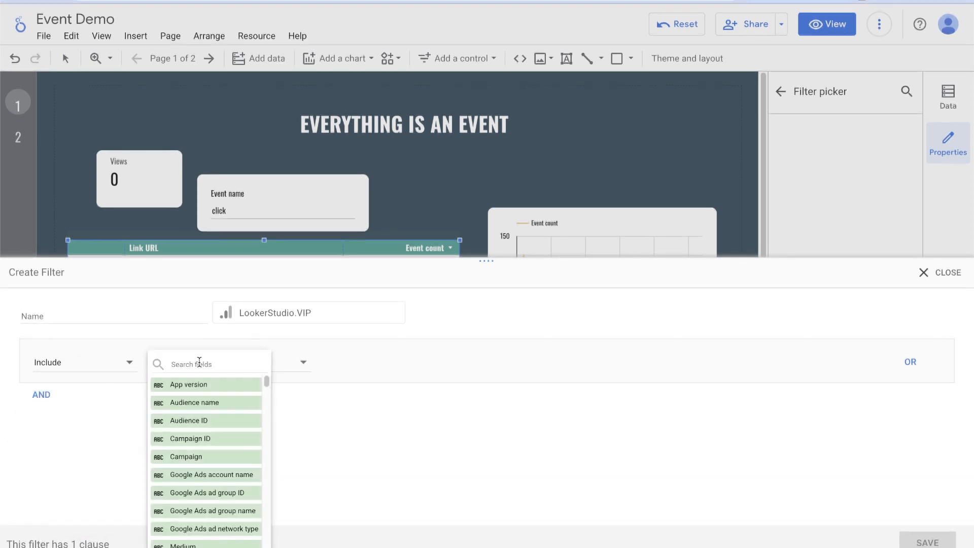
text(event)
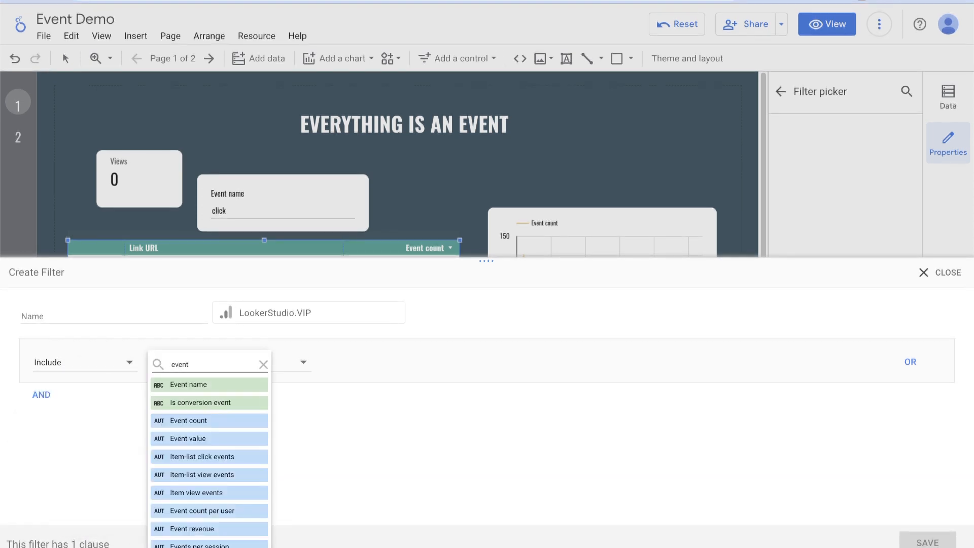
click(195, 384)
click(374, 346)
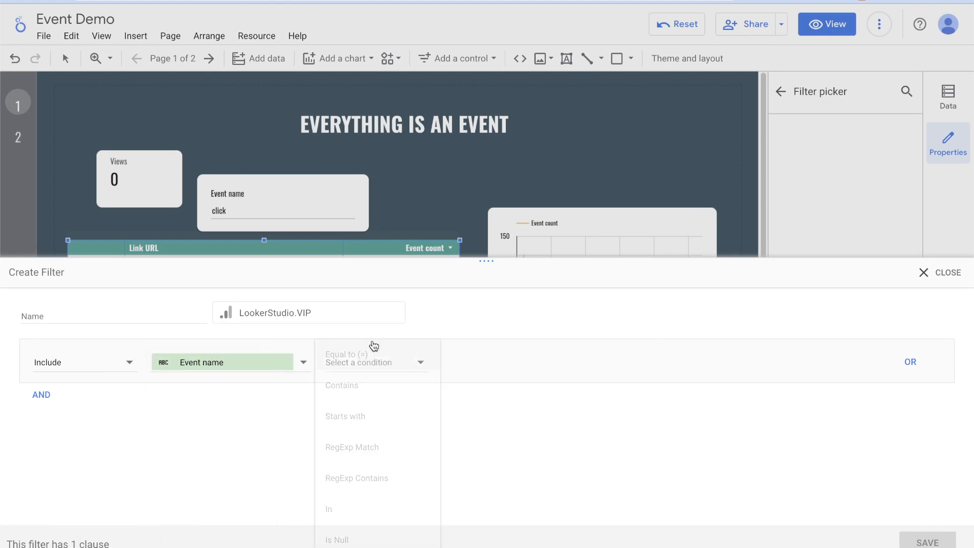
click(371, 354)
click(474, 363)
text(click)
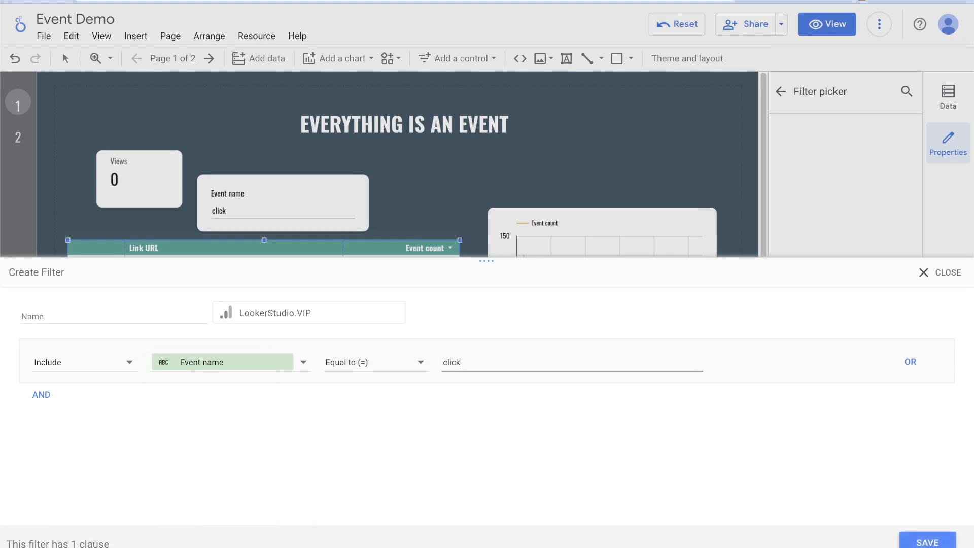
click(109, 312)
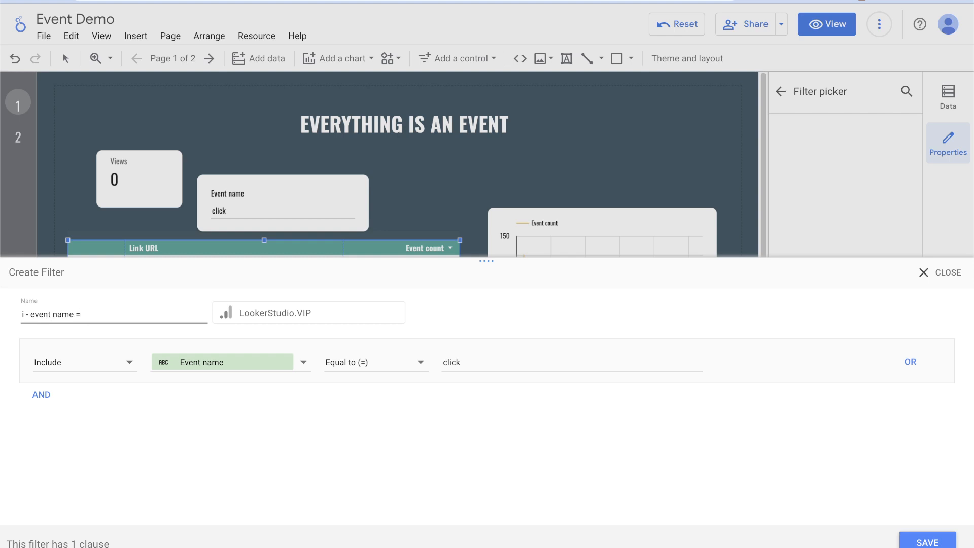
click(927, 542)
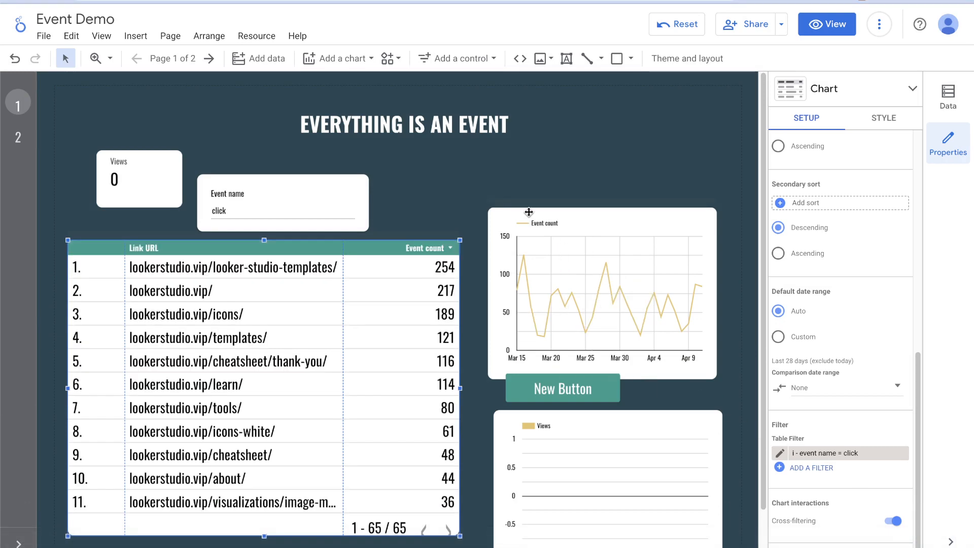
- Delete the Event name input box from the report page
click(259, 191)
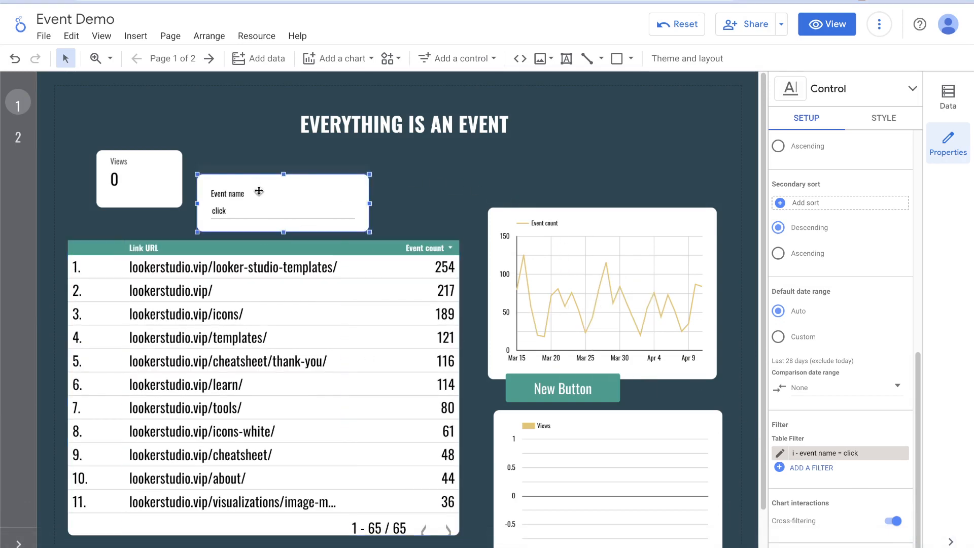
key(Delete)
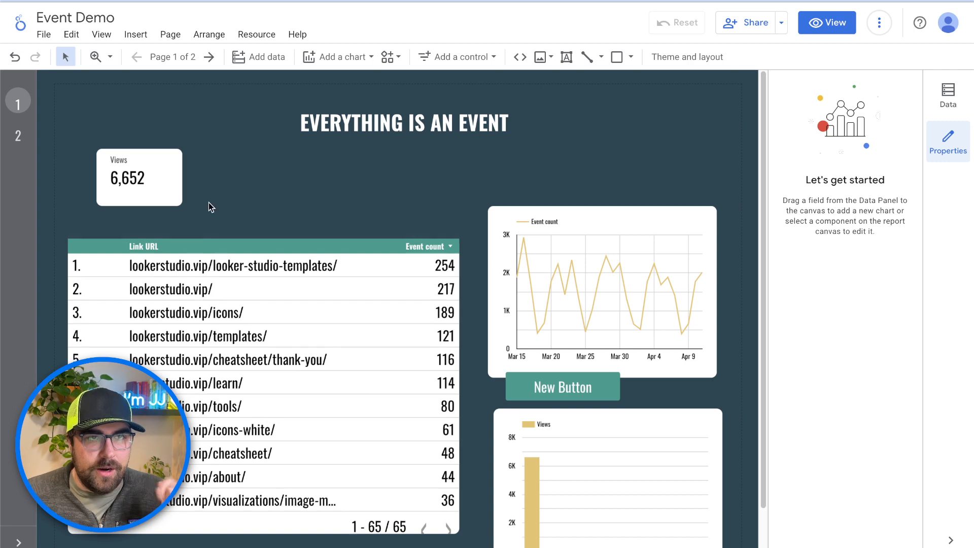
- Shift the Event count line chart slightly up and left and widen it, and delete the Views bar chart
scroll(520, 411, down, 2)
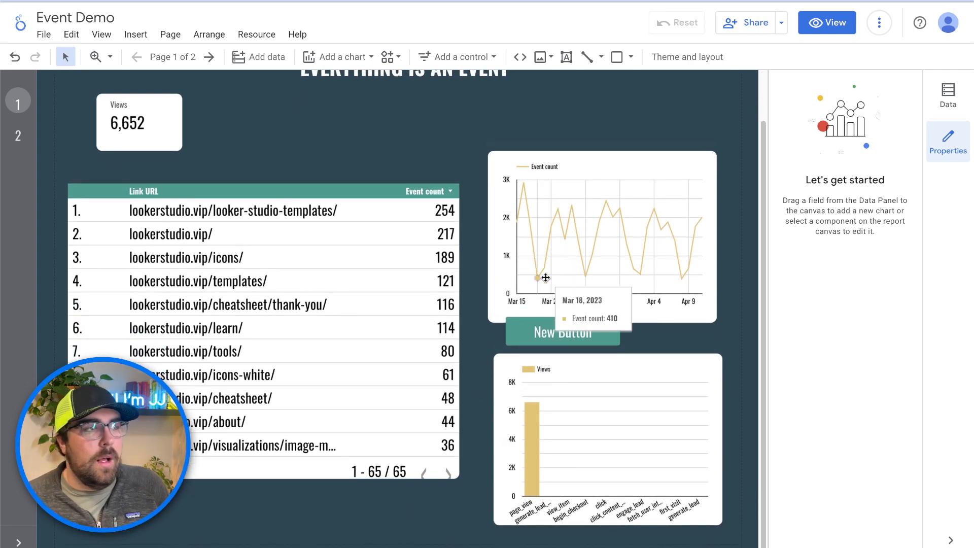
drag(666, 201, 654, 183)
drag(703, 218, 739, 218)
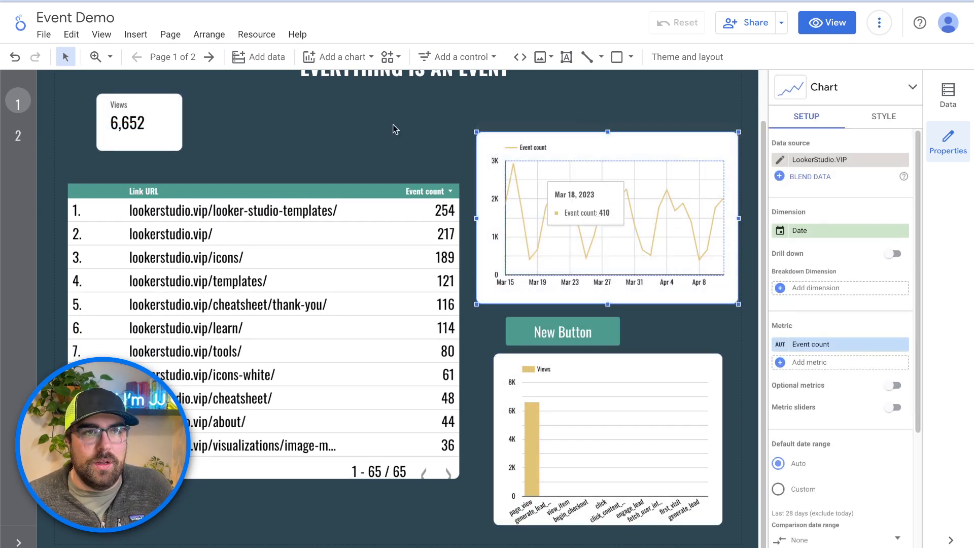
click(608, 418)
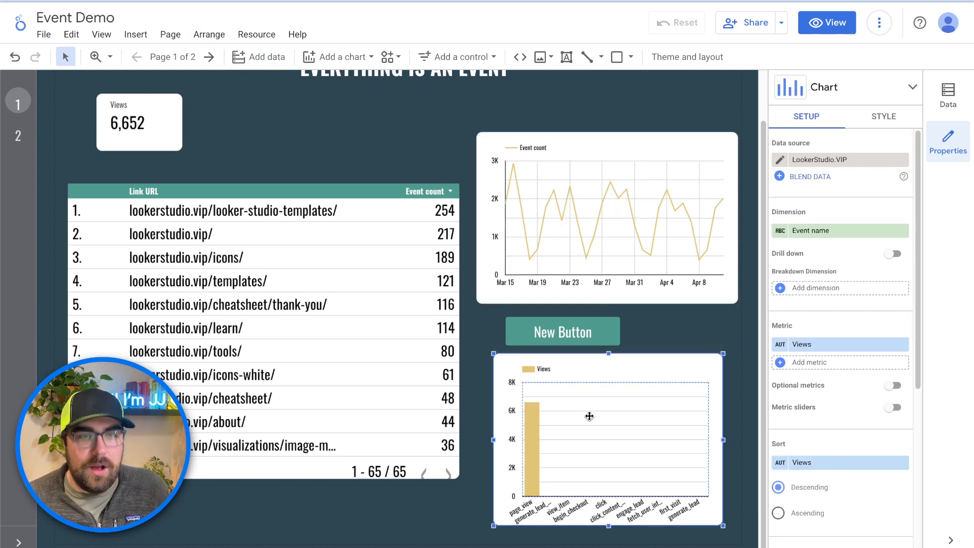
key(Delete)
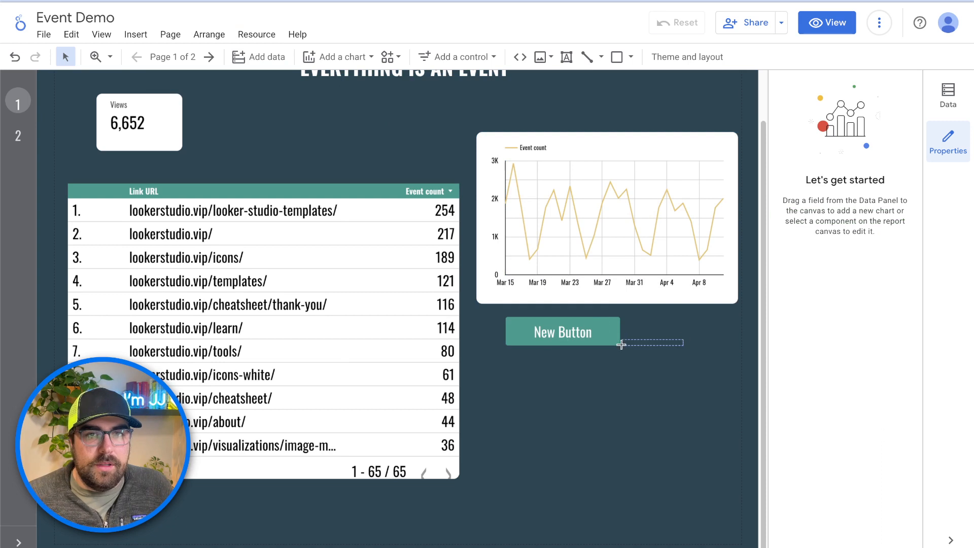
- Relabel the button as "Scroll Depth" and move it directly beneath the line chart, aligned with the chart's left edge
click(517, 344)
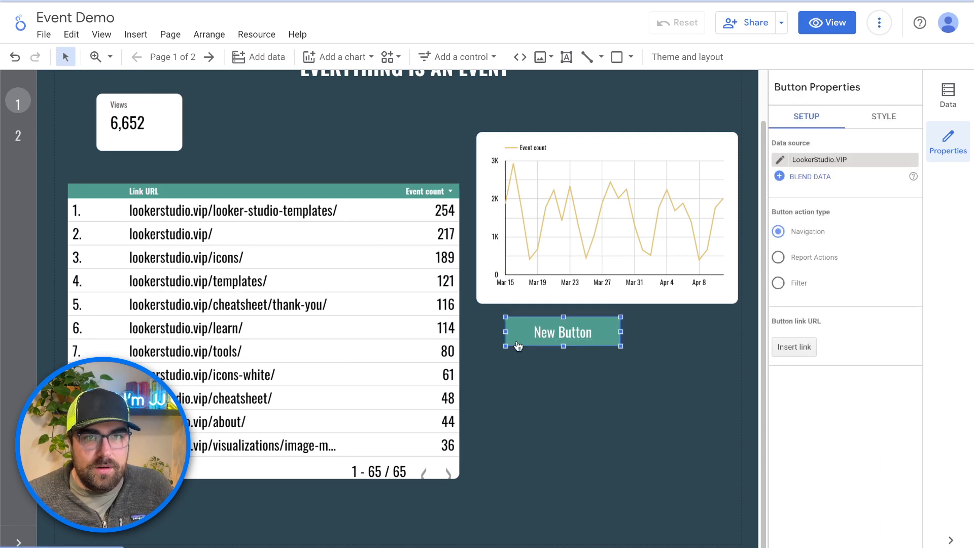
triple_click(543, 329)
text(Scrol)
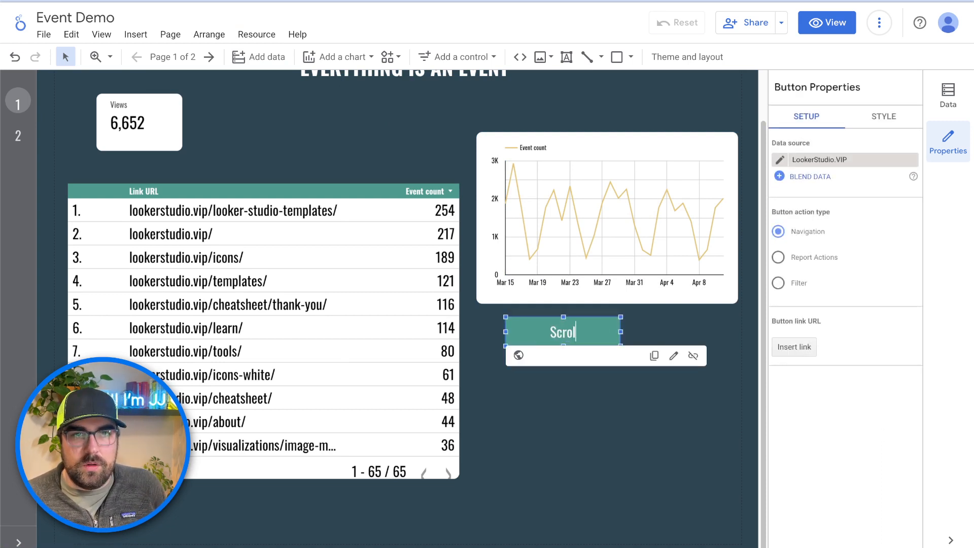
text(l Depth)
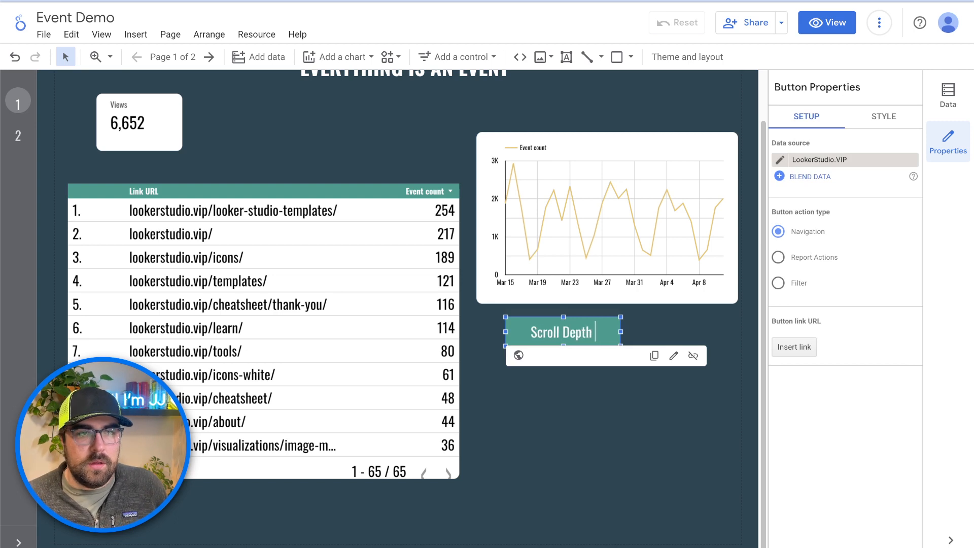
key(Escape)
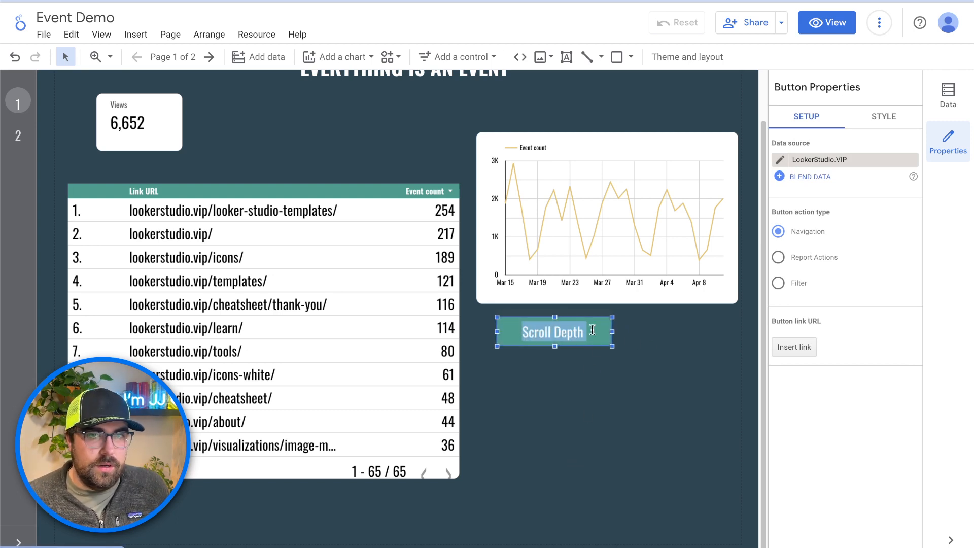
drag(598, 330, 576, 324)
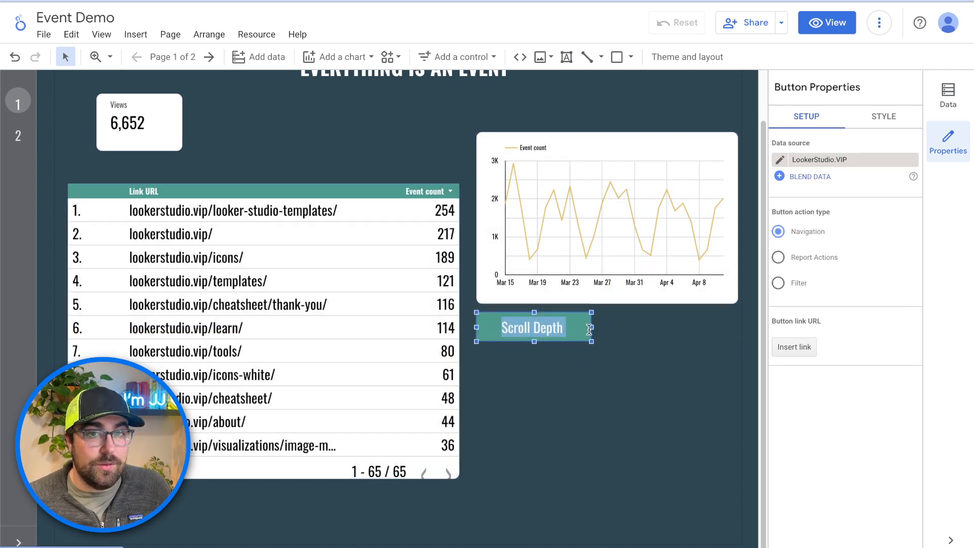
click(688, 343)
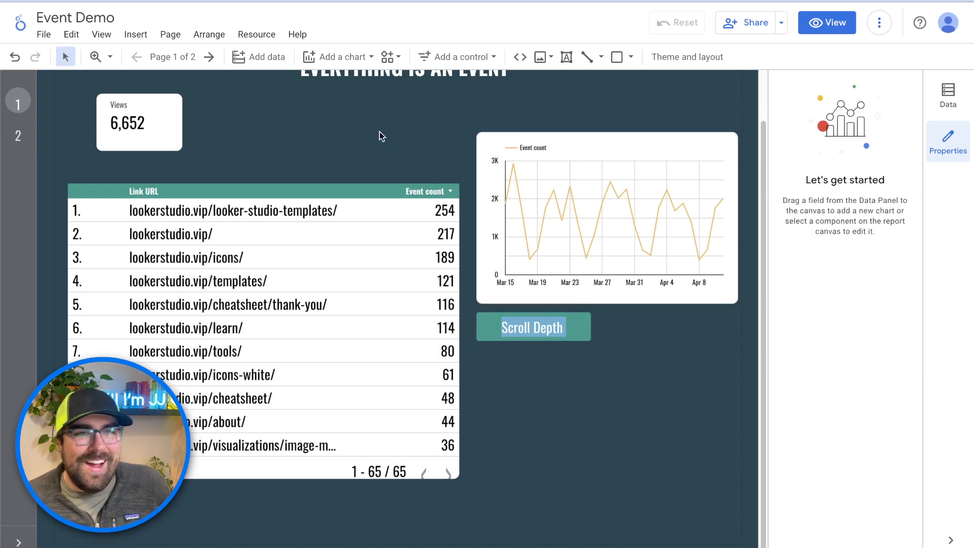
- Move the Views scorecard into line with the link table's left edge and shift the table up just beneath it
scroll(389, 212, up, 2)
drag(152, 148, 126, 162)
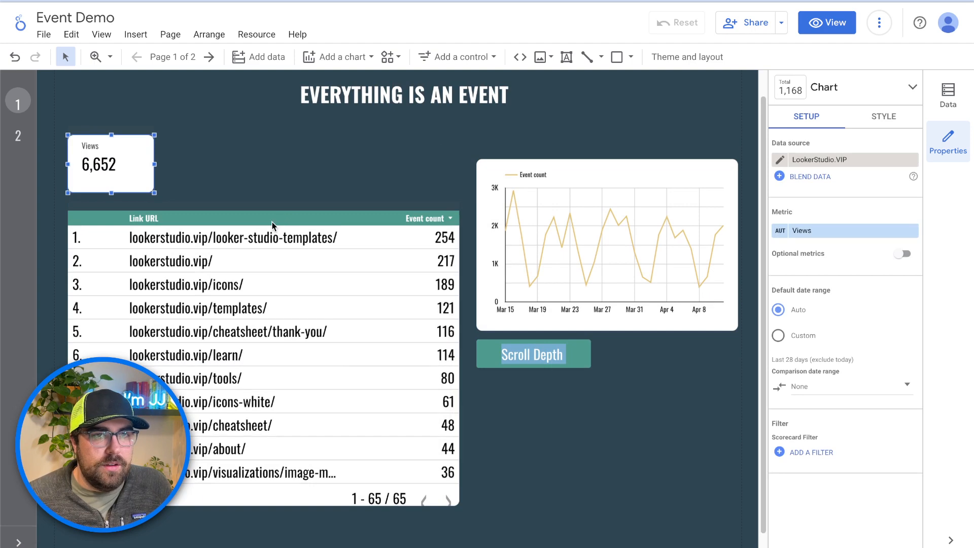
drag(272, 221, 272, 208)
click(262, 121)
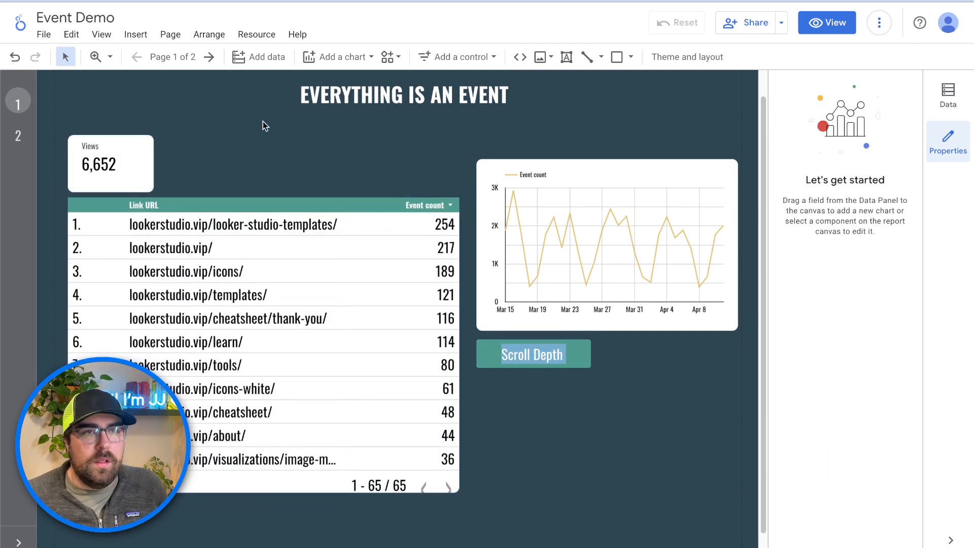
- Add a horizontal bar chart under the Scroll Depth button, roughly as wide as the line chart above
click(345, 66)
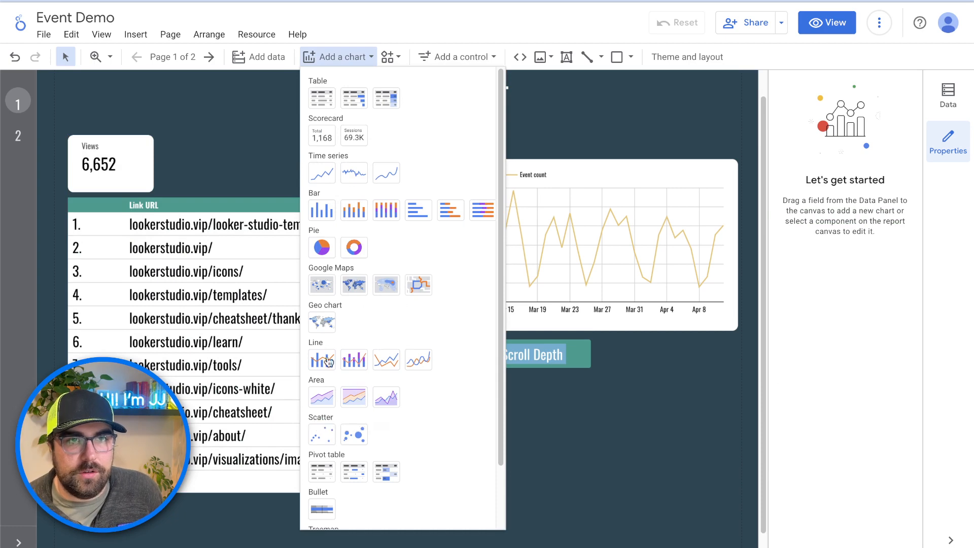
scroll(335, 285, down, 1)
click(415, 203)
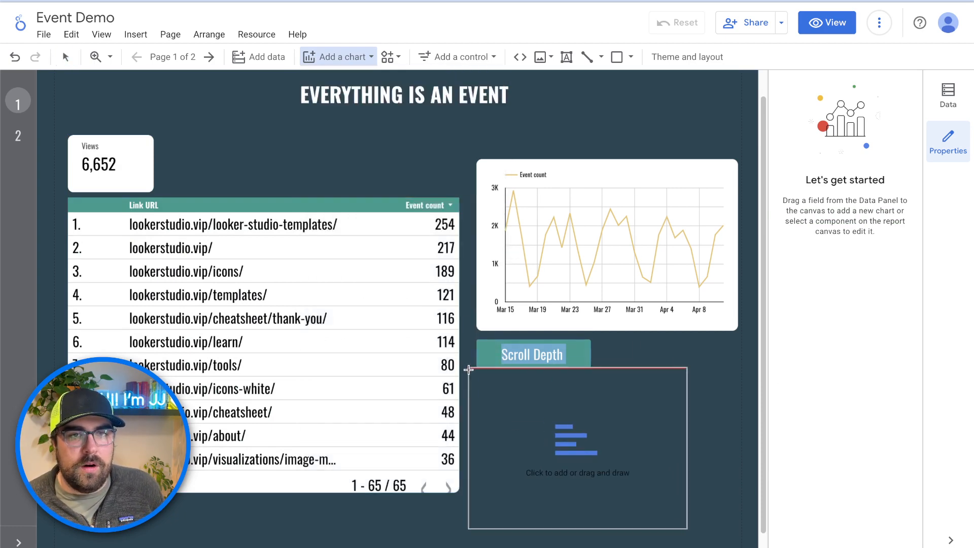
drag(477, 373, 734, 544)
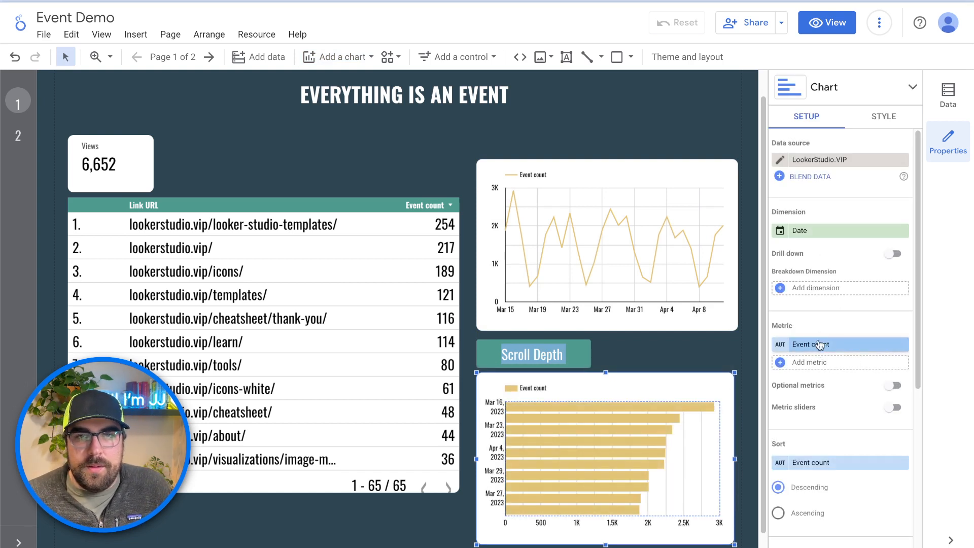
click(814, 292)
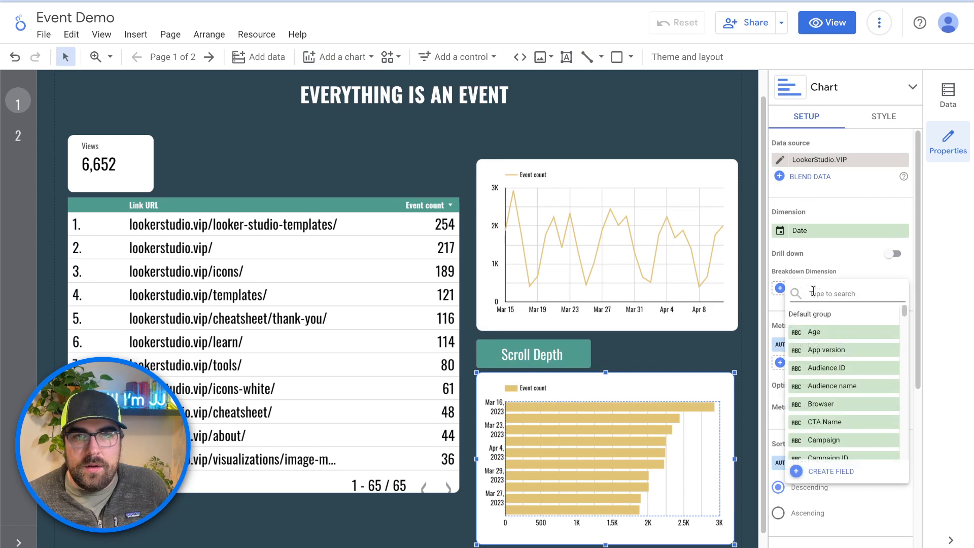
click(837, 263)
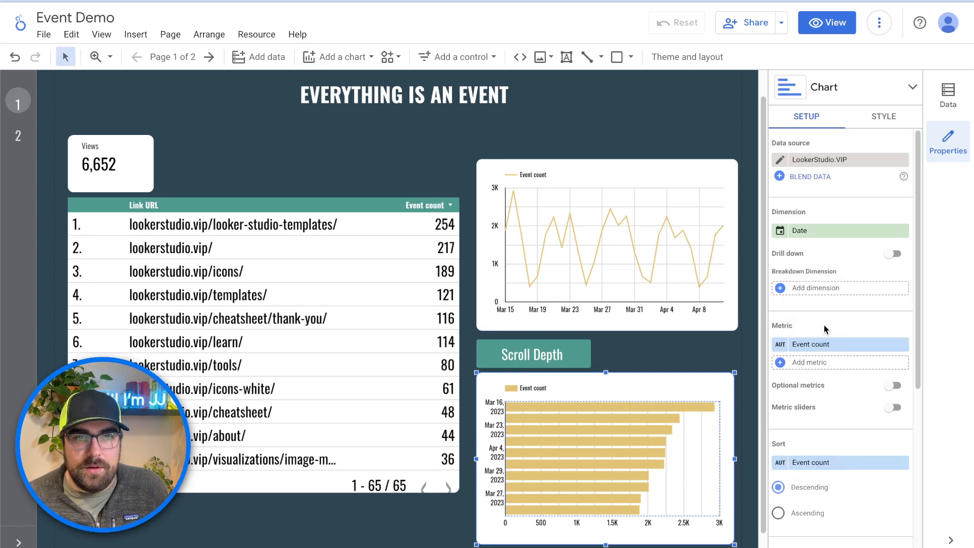
click(814, 293)
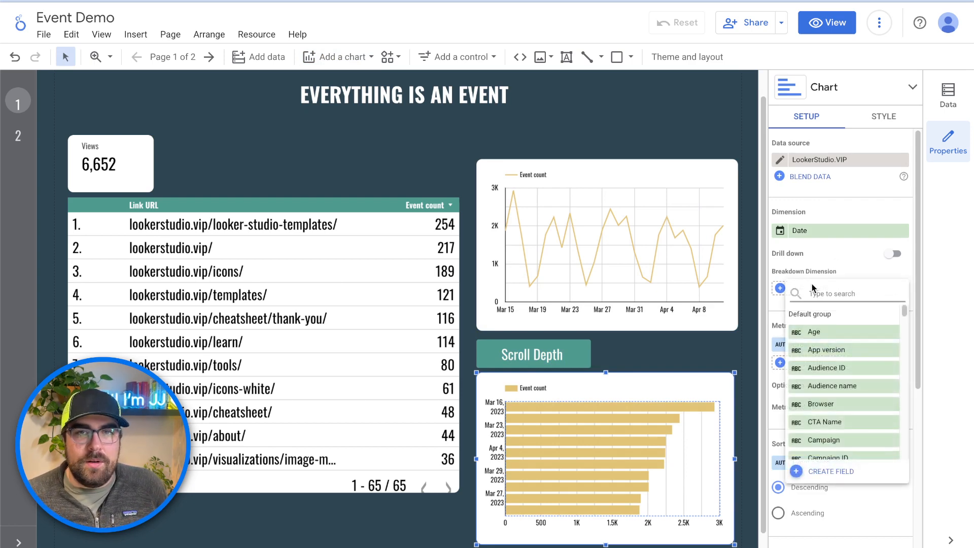
text(perce)
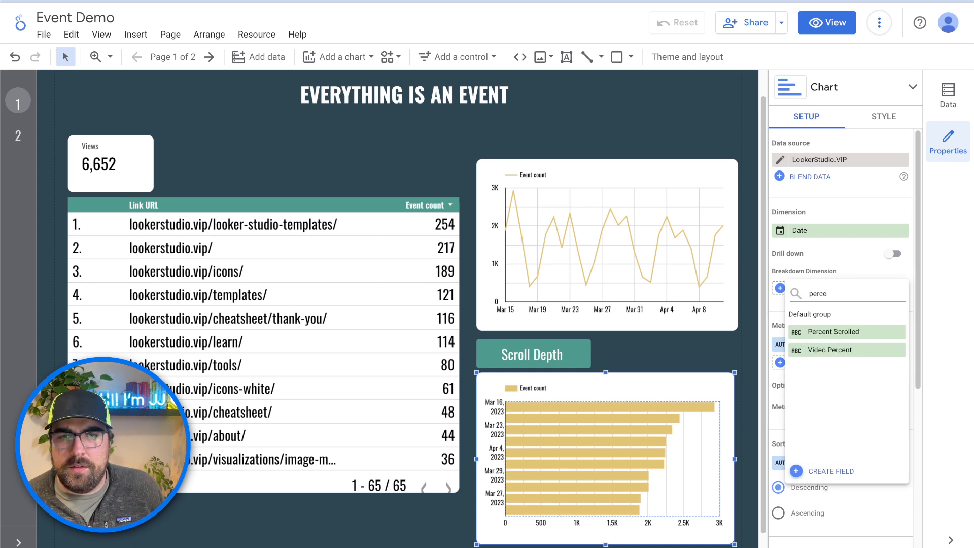
- Set the bar chart's dimension to Percent Scrolled and nudge the chart slightly down from the button
click(810, 231)
click(811, 230)
text(percen)
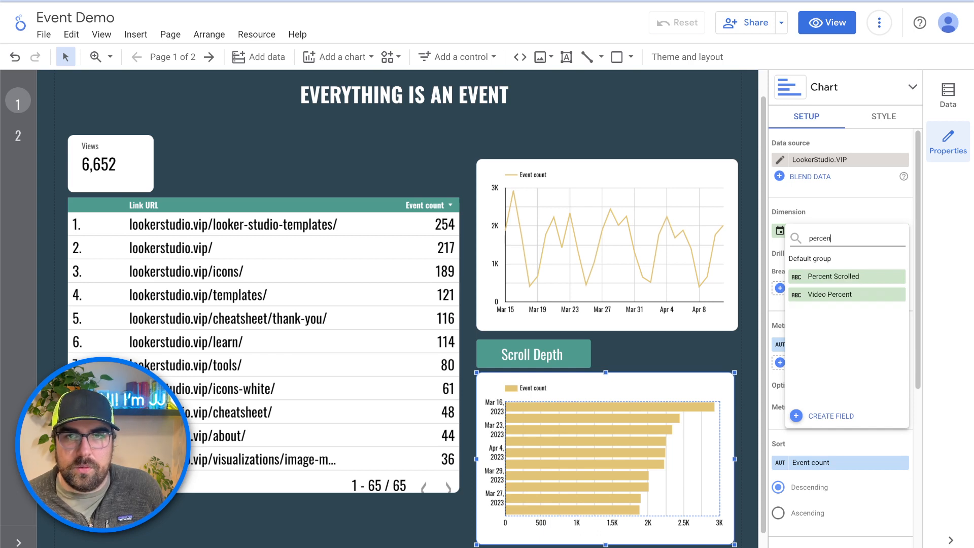
click(833, 277)
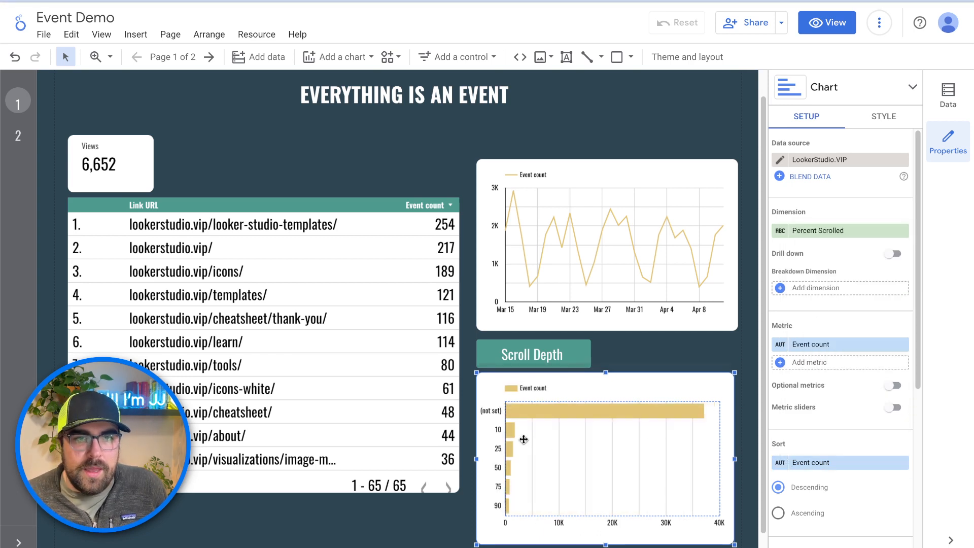
mouse_move(505, 431)
mouse_down()
mouse_move(516, 436)
mouse_move(505, 434)
mouse_up()
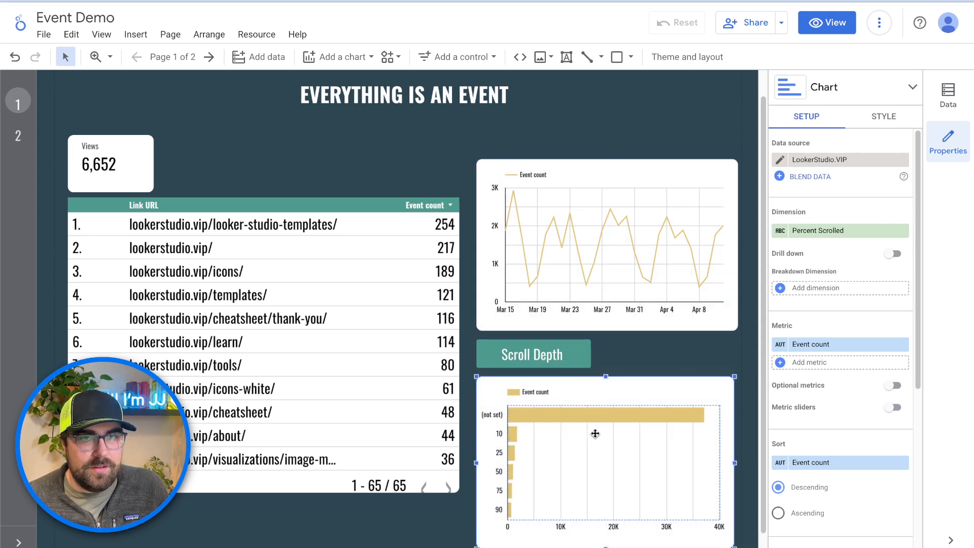
- Add a filter named "i - event name = scroll" to the bar chart, including rows where Event name is Equal to scroll
scroll(825, 431, down, 1)
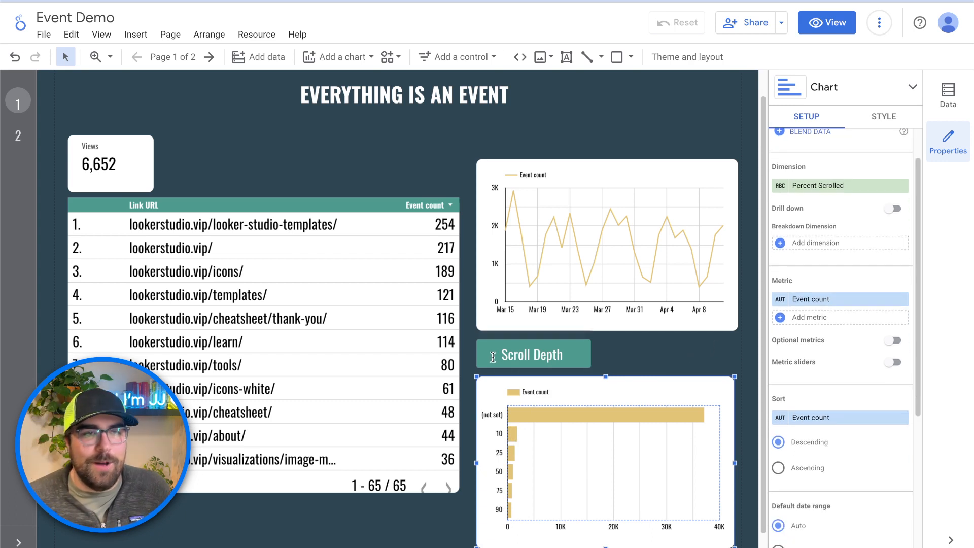
scroll(872, 374, down, 5)
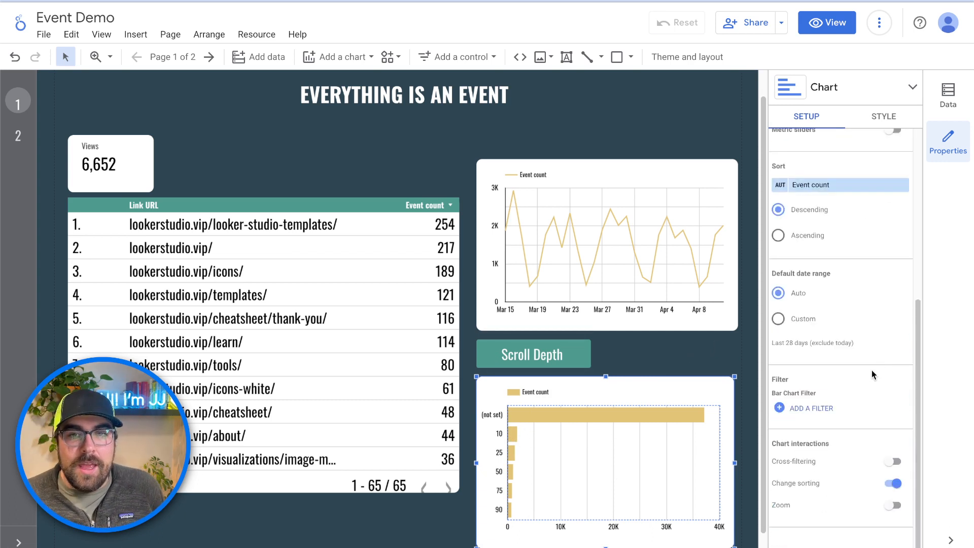
click(811, 409)
click(807, 545)
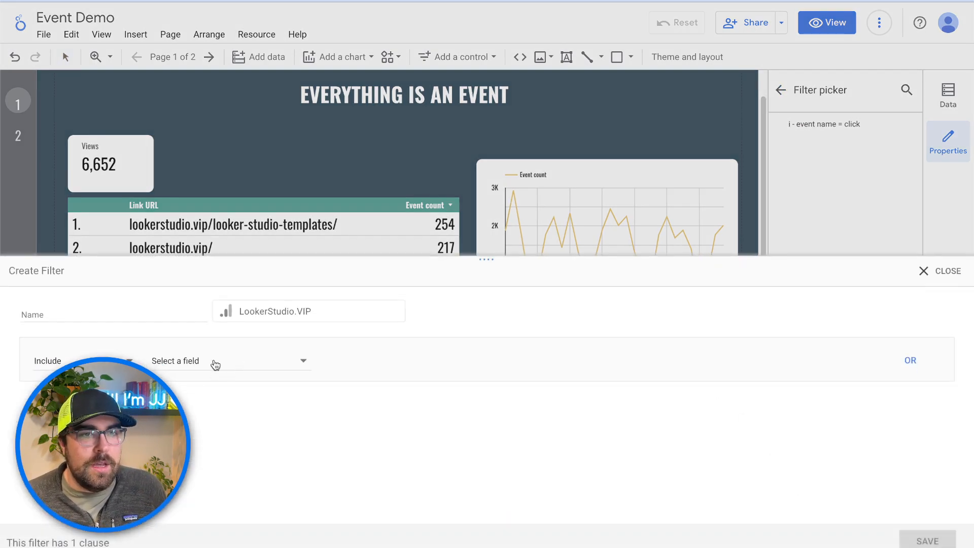
click(213, 361)
text(ev)
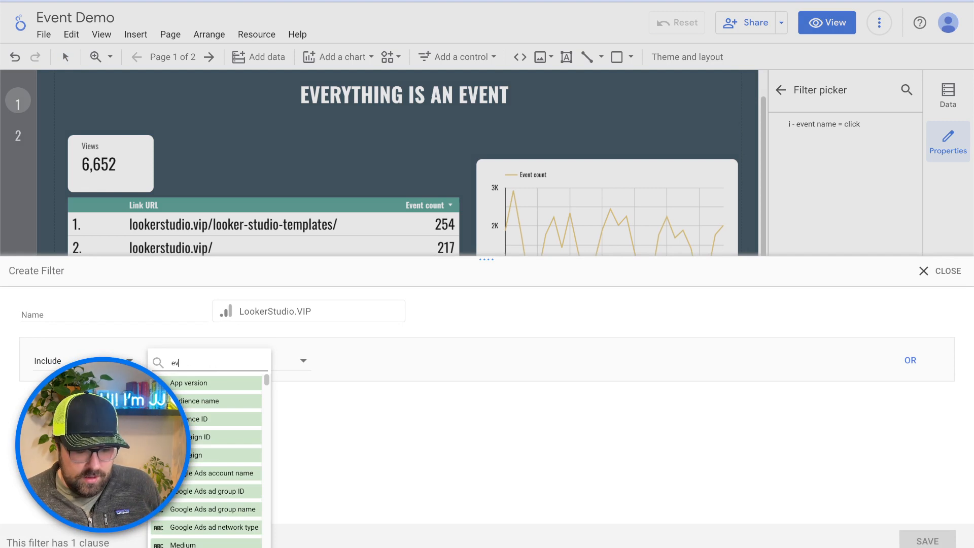
text(ent nam)
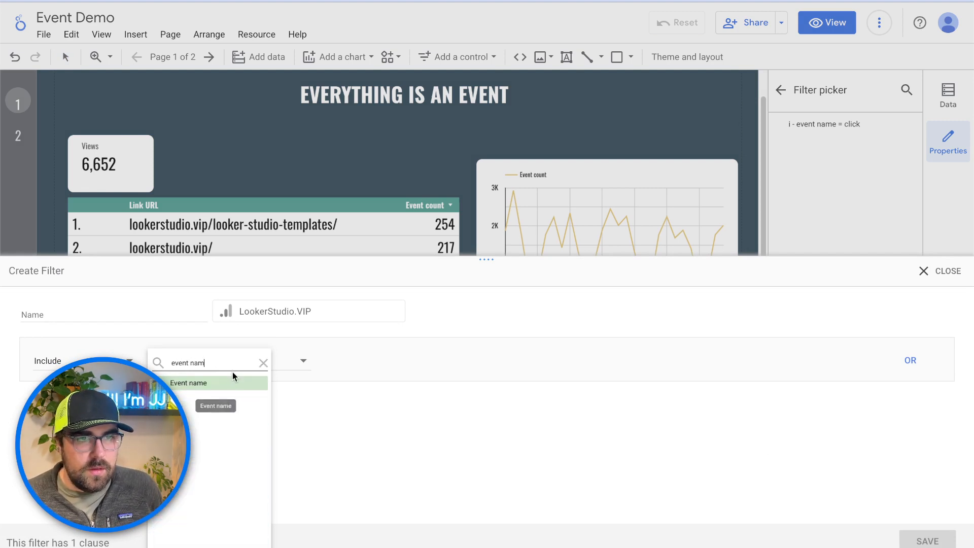
click(230, 383)
click(345, 361)
click(370, 359)
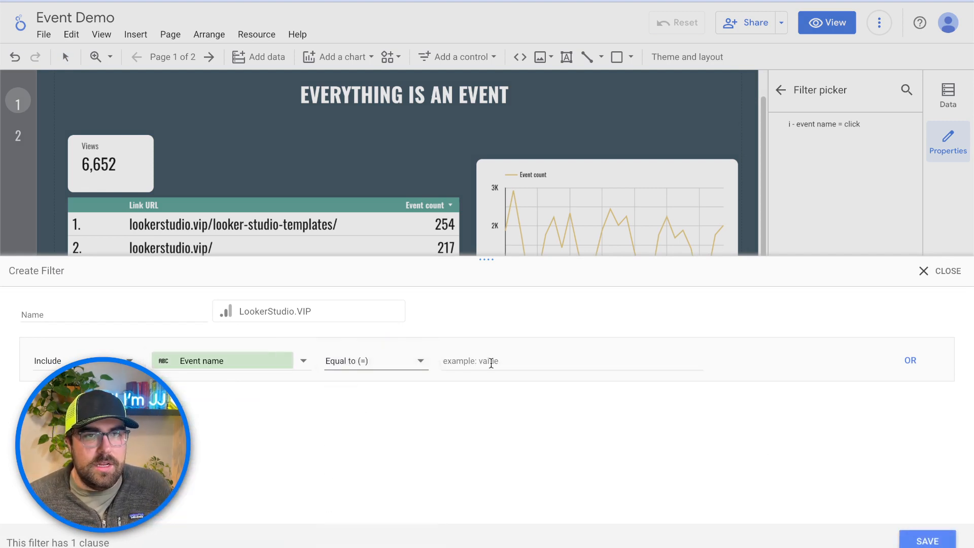
click(491, 362)
text(scroll)
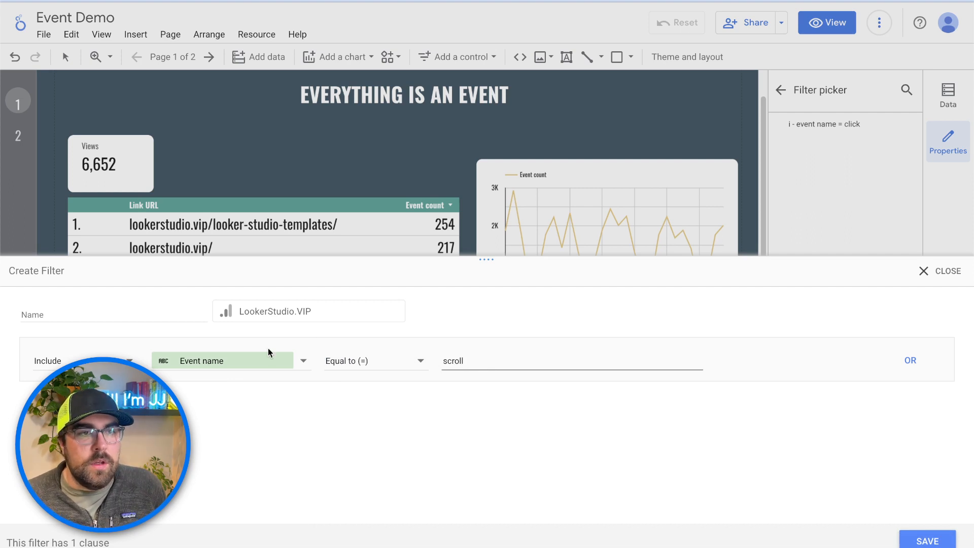
click(166, 310)
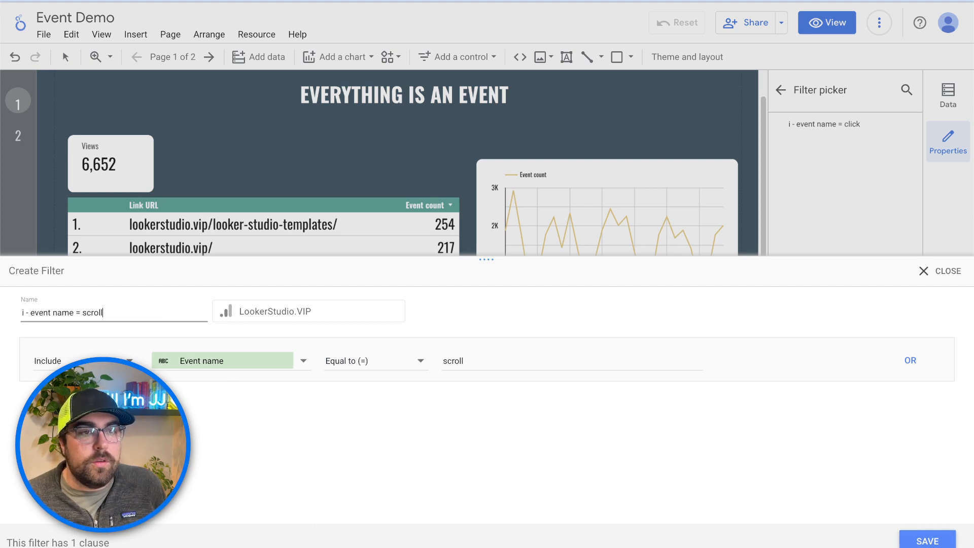
click(928, 541)
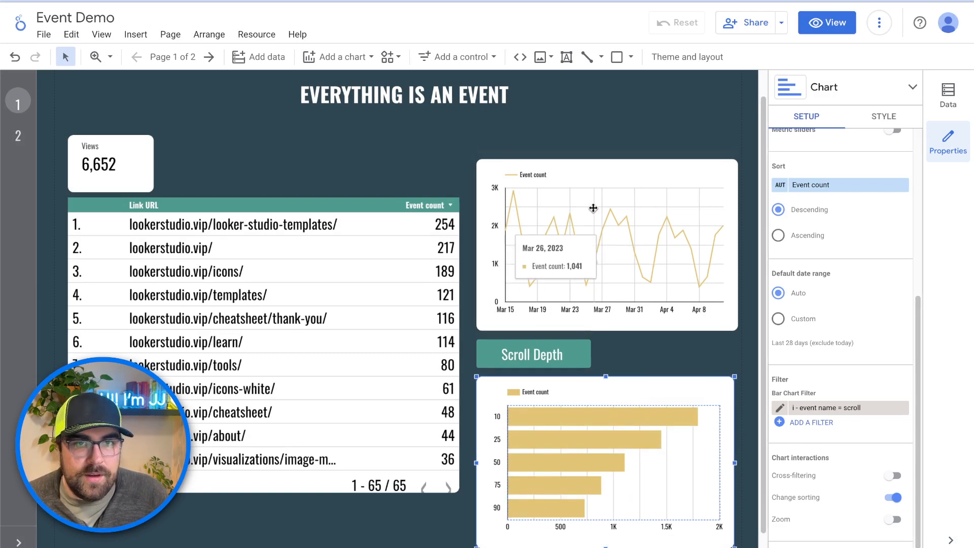
- Move the link table down a little and add a drop-down list control beside the Views scorecard, matching the scorecard's height
click(338, 210)
drag(338, 209, 338, 232)
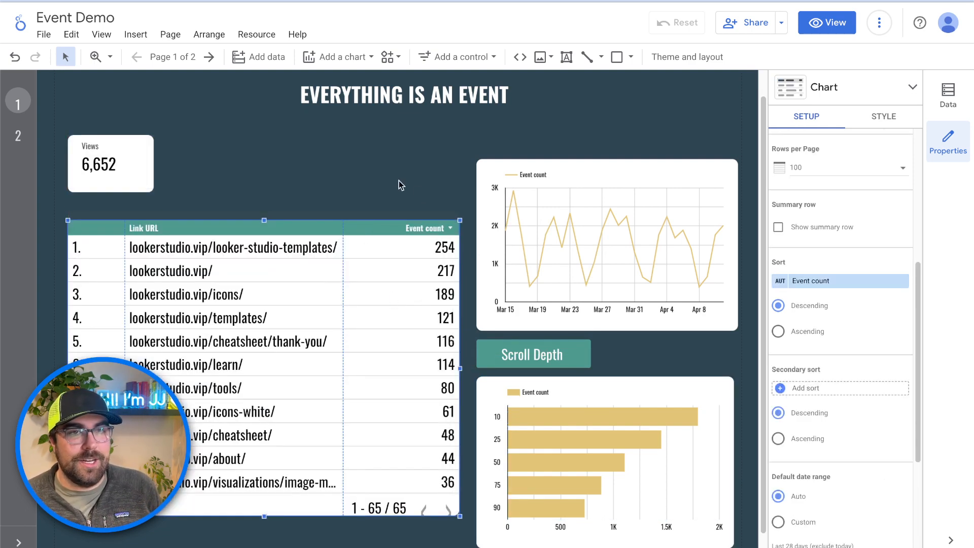
click(371, 57)
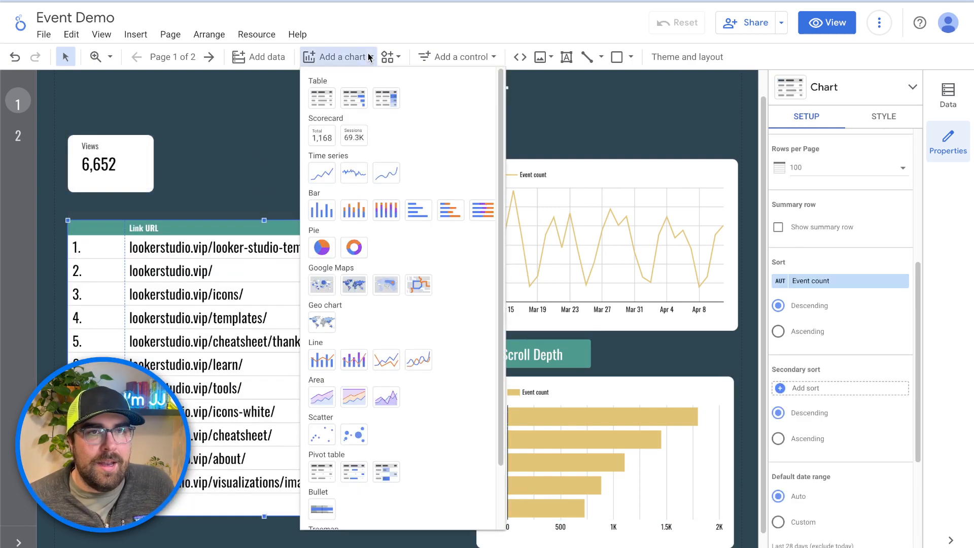
click(316, 52)
click(460, 56)
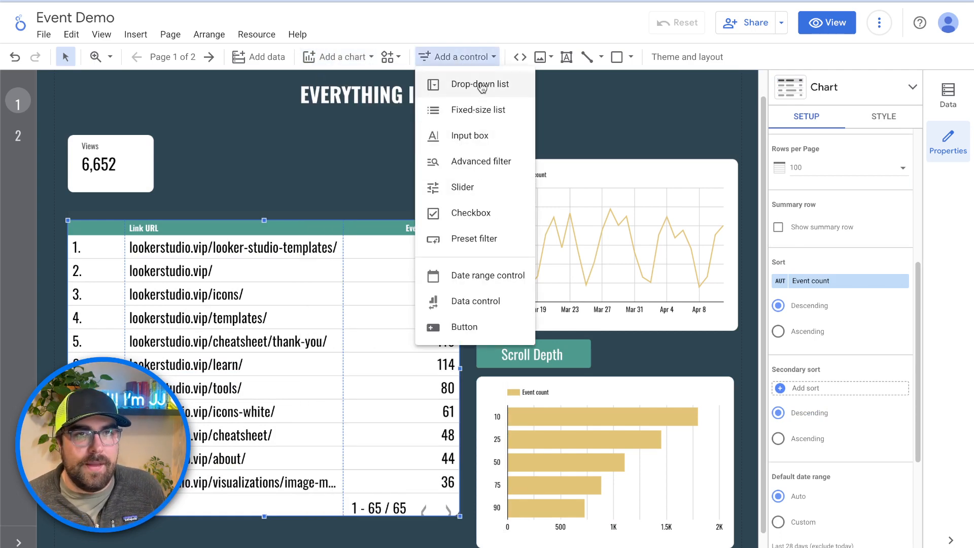
click(449, 85)
drag(171, 133, 448, 202)
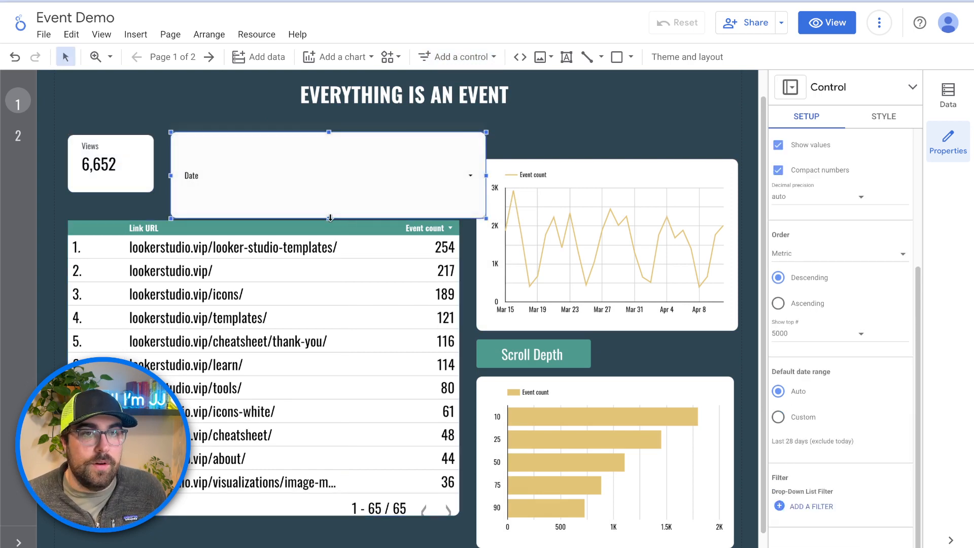
drag(328, 218, 331, 194)
- Set the drop-down's control field to Page path and check its list of values
scroll(809, 159, up, 3)
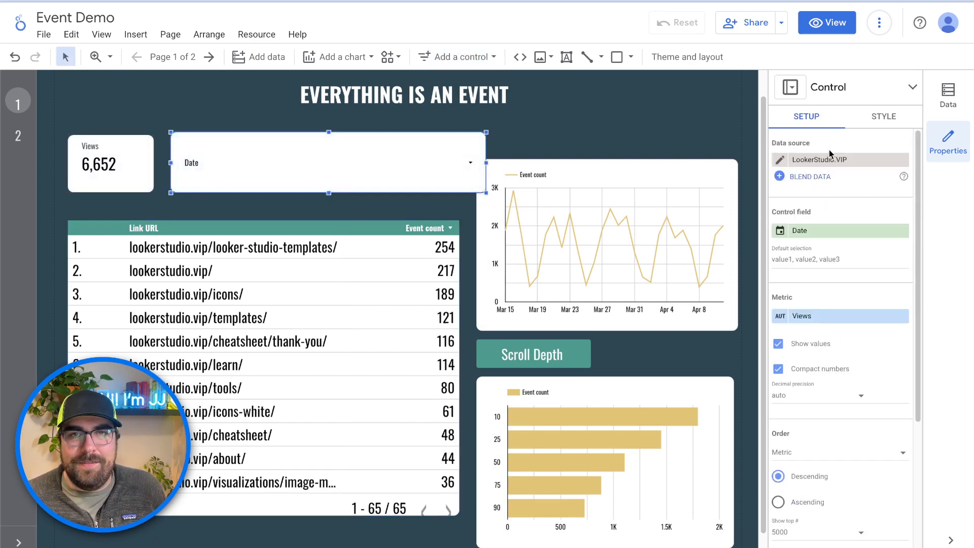
click(812, 230)
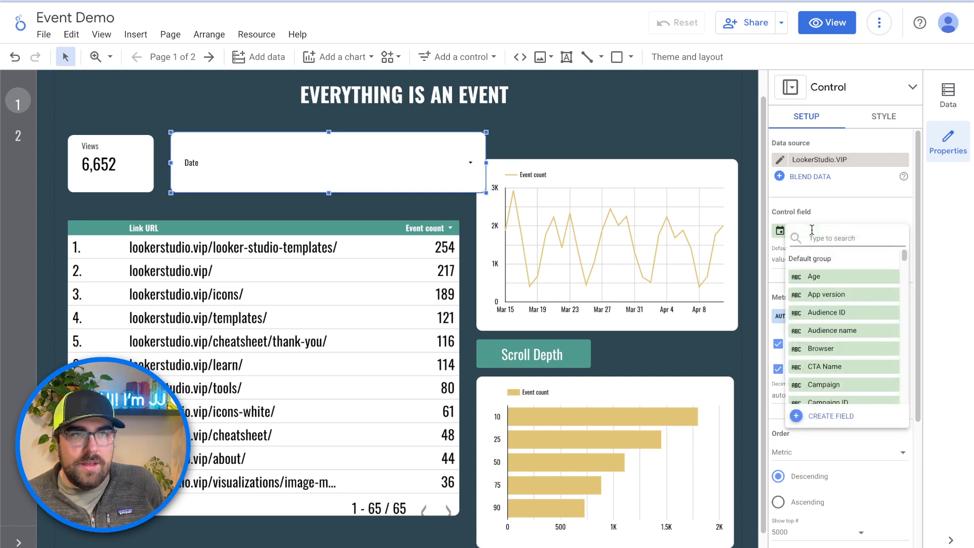
text(page p)
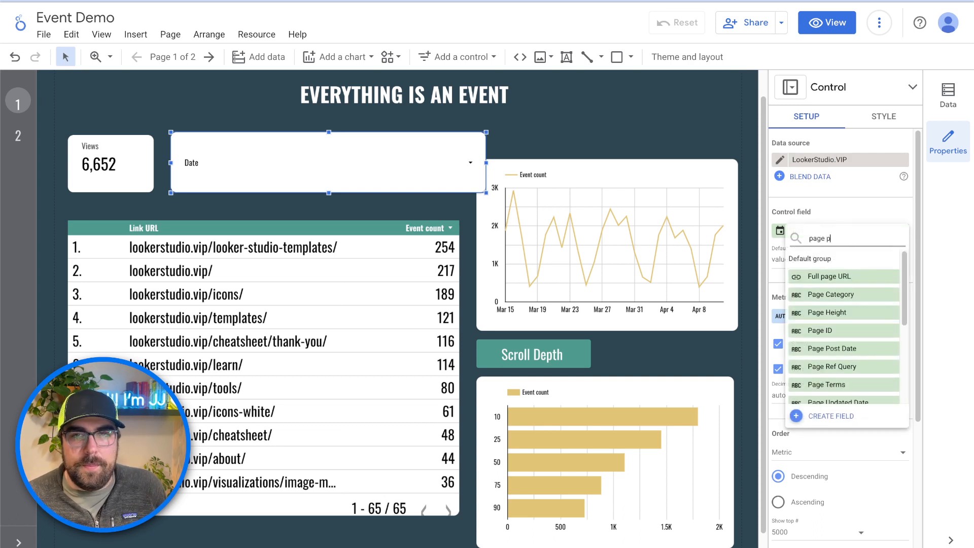
text(ath)
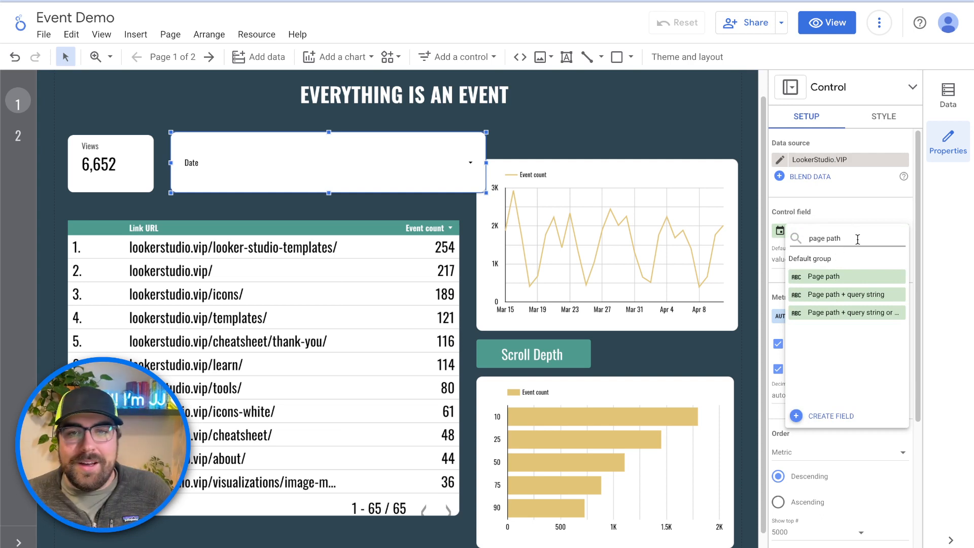
click(846, 282)
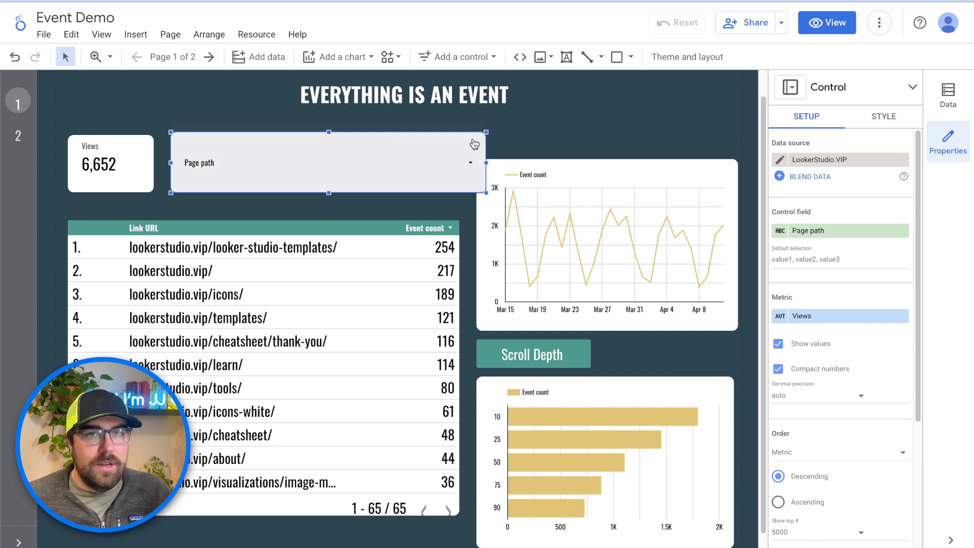
click(446, 164)
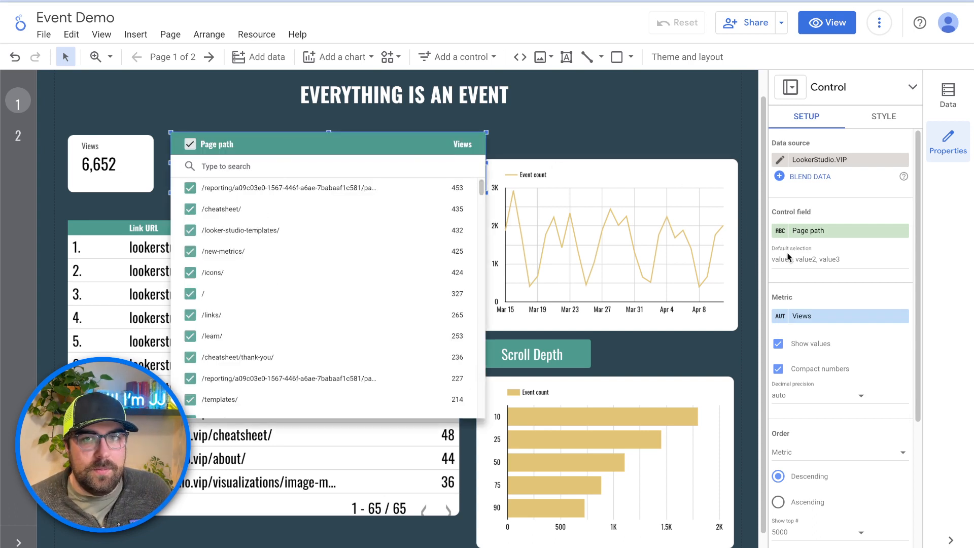
click(851, 218)
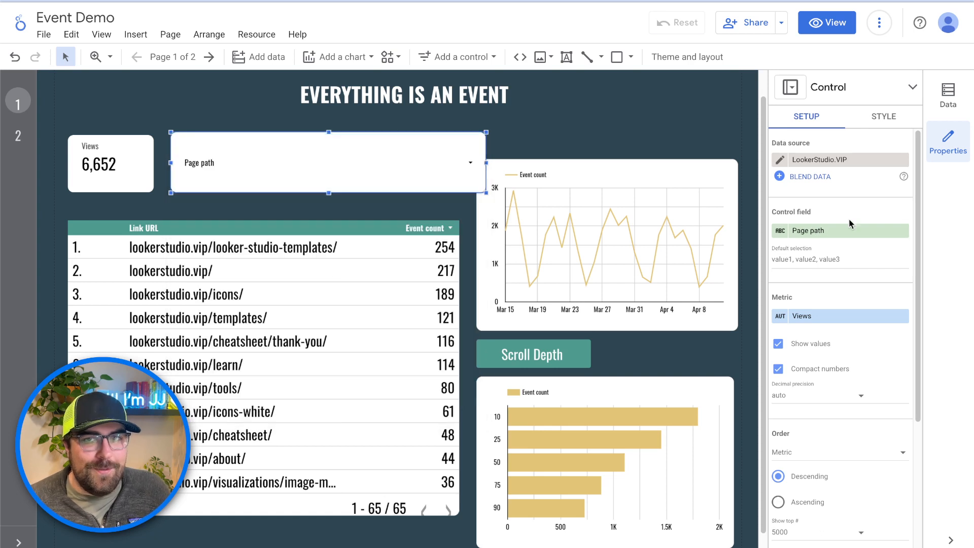
- Create a calculated control field for the drop-down with the formula CONCAT(Hostname, Page path)
click(823, 239)
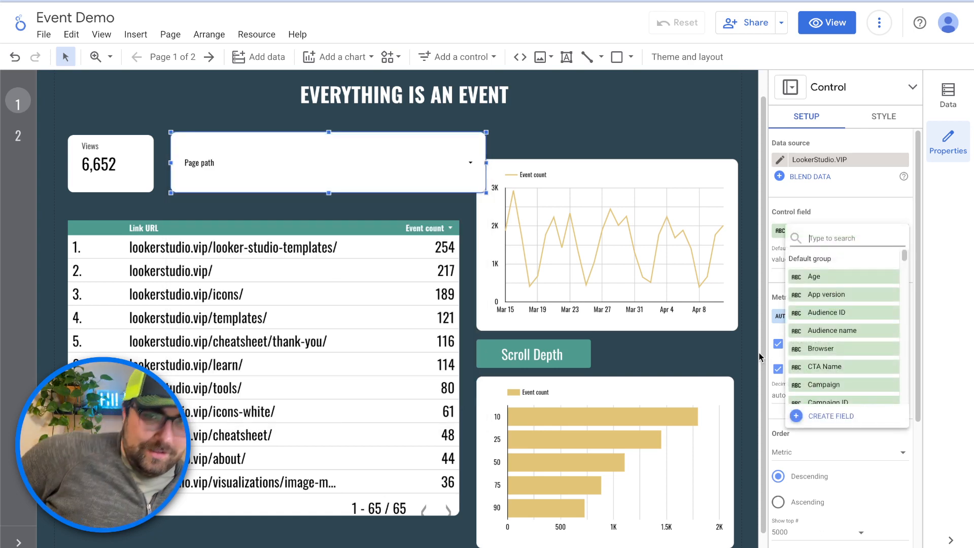
click(819, 417)
click(737, 327)
text(concat)
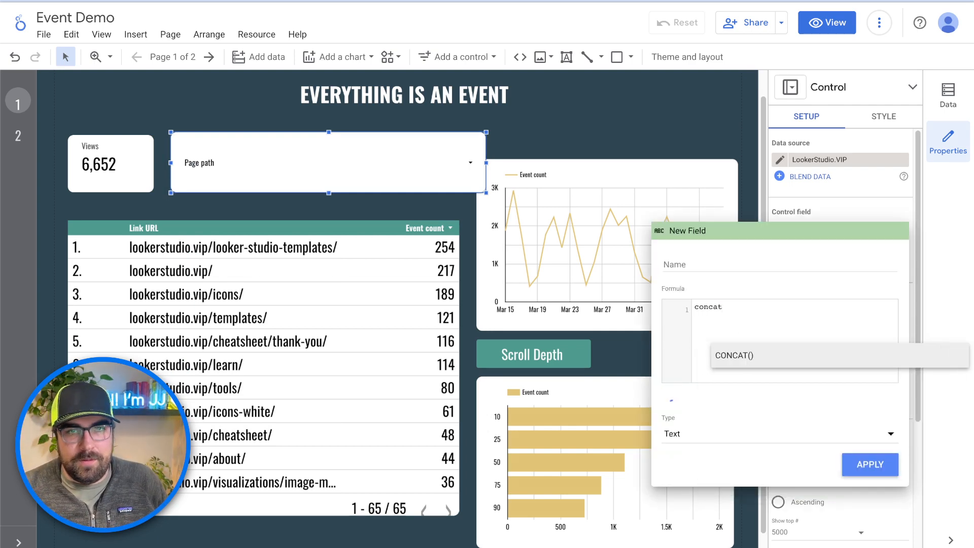
key(Return)
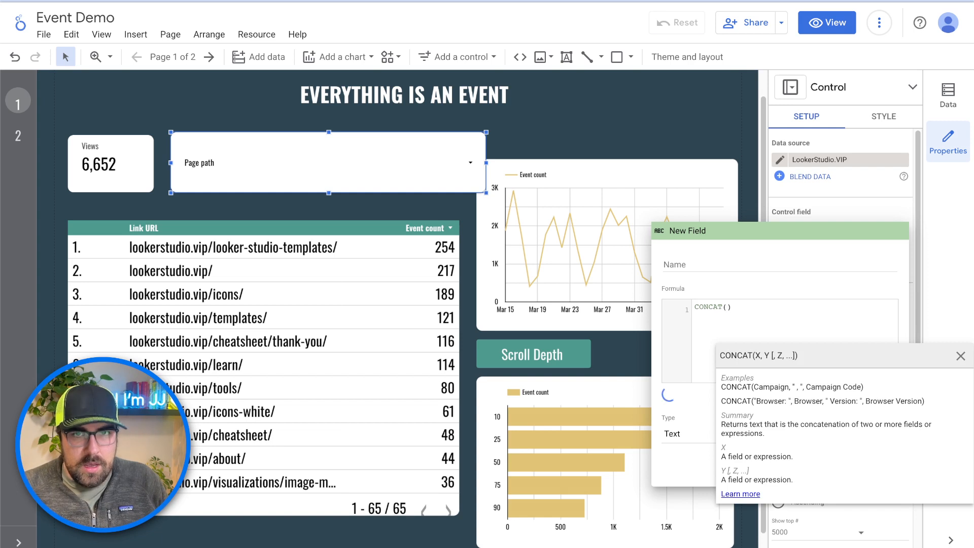
text(hostname)
key(Return)
text(,)
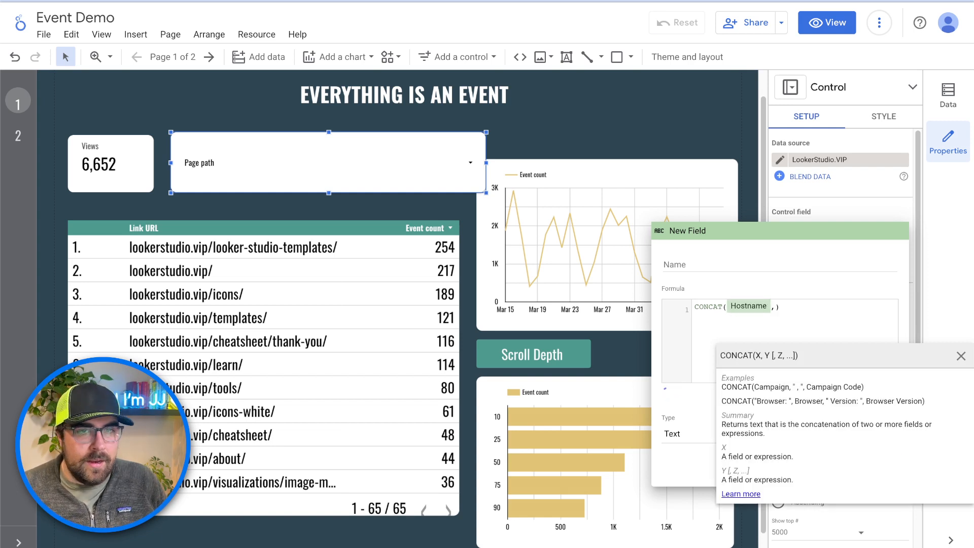
text(page)
key(Return)
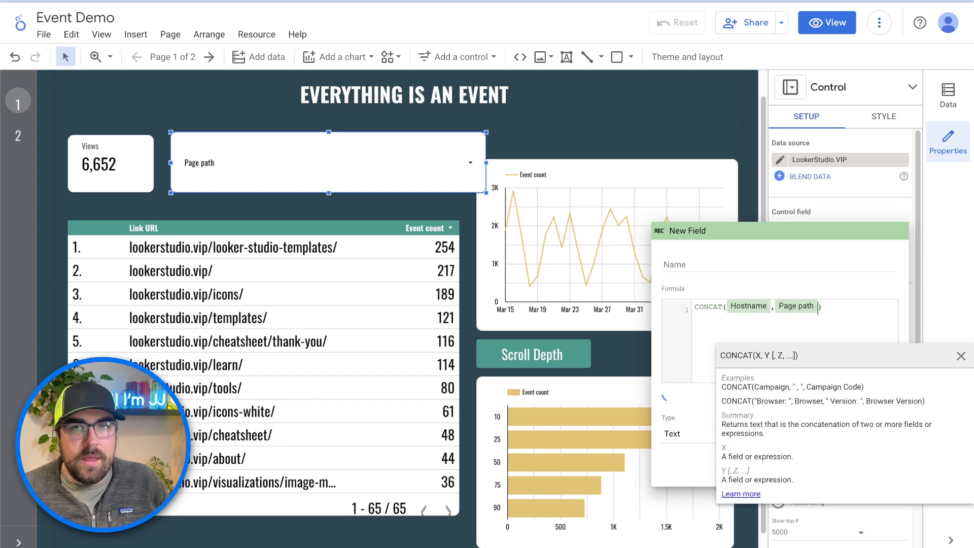
- Name the calculated field "Clean Page URL" and apply it to the drop-down
click(716, 256)
text(Cleap)
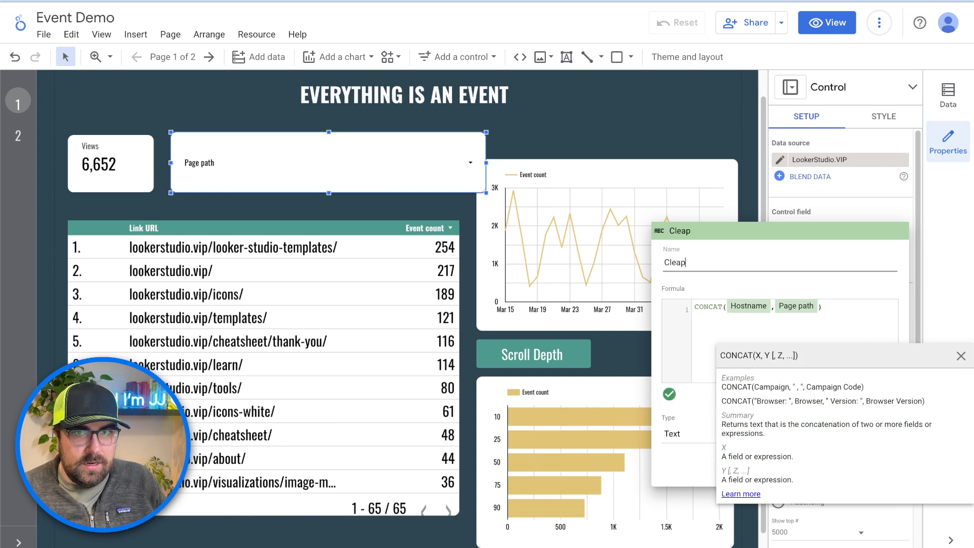
key(BackSpace)
text(n Page URL)
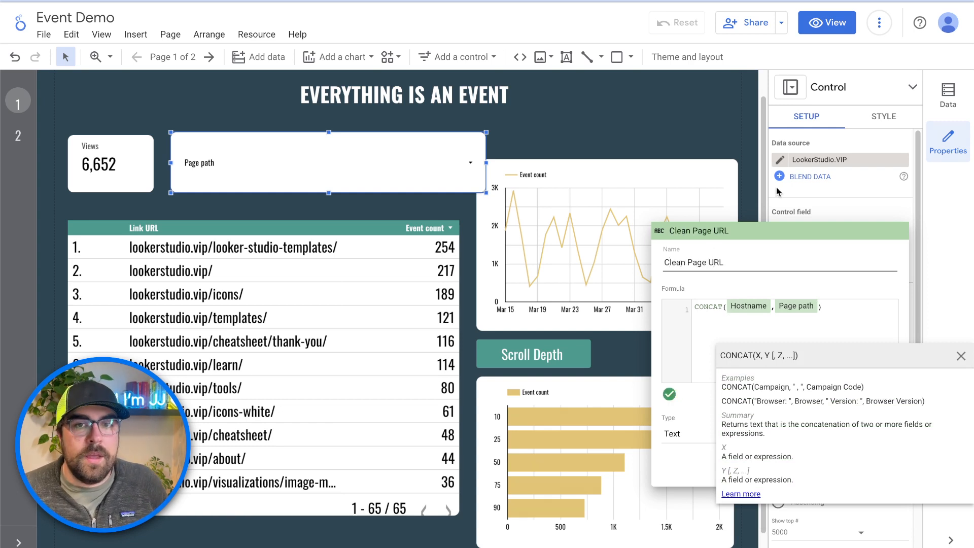
click(845, 252)
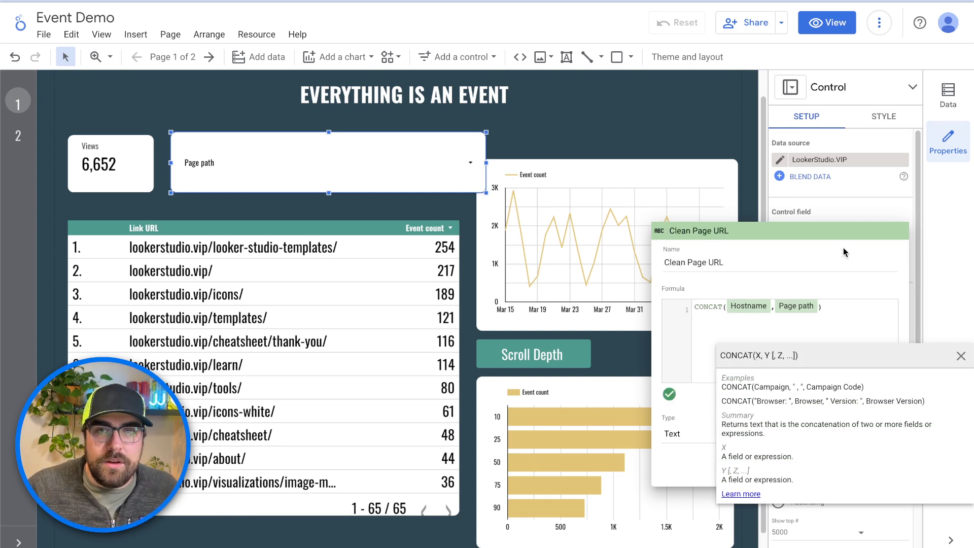
click(960, 355)
click(870, 464)
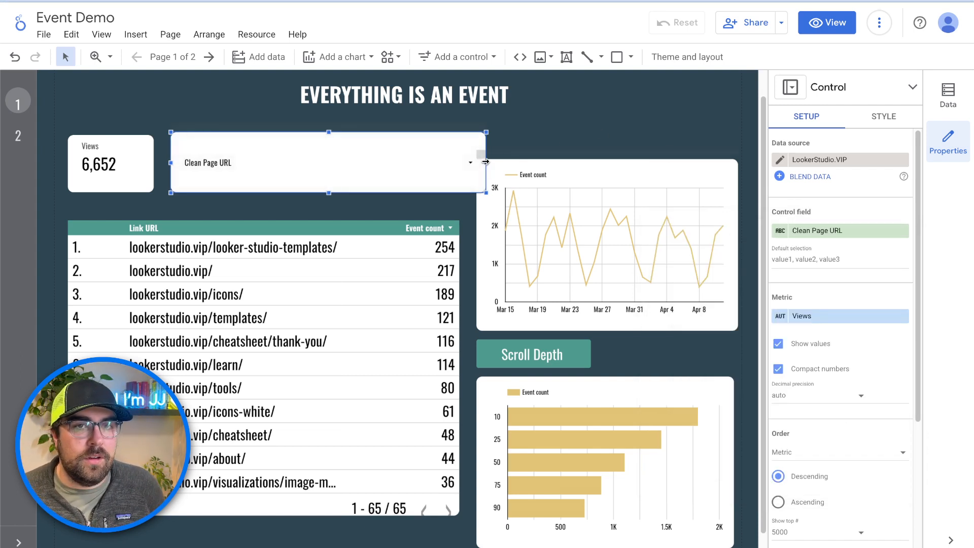
- Narrow the drop-down so it clears the line chart, and filter the page to only lookerstudio.vip/new-metrics/
drag(486, 171, 433, 164)
click(418, 164)
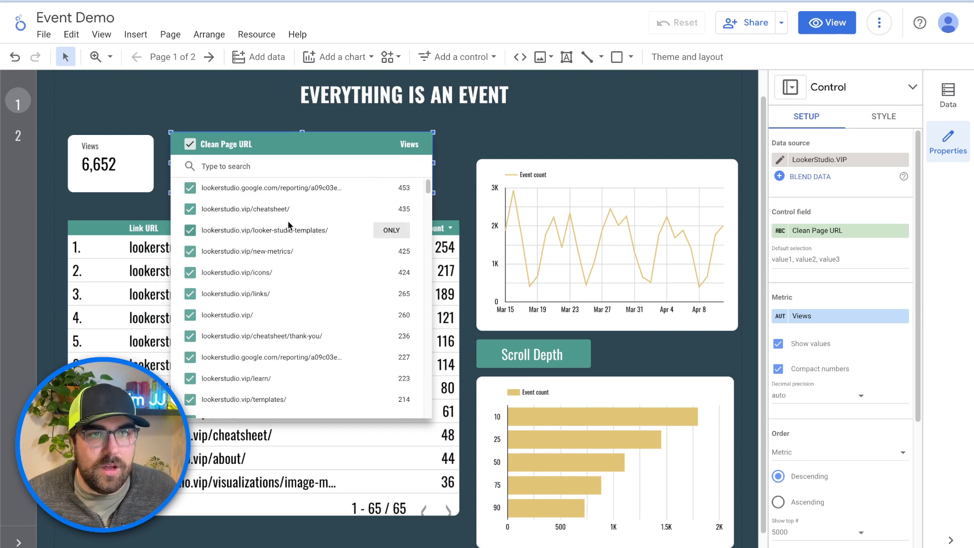
click(391, 251)
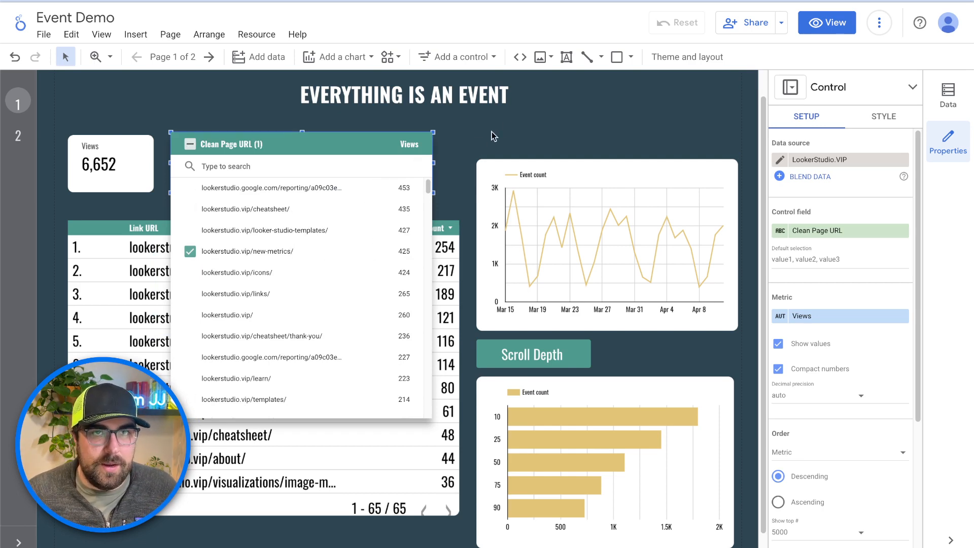
click(507, 120)
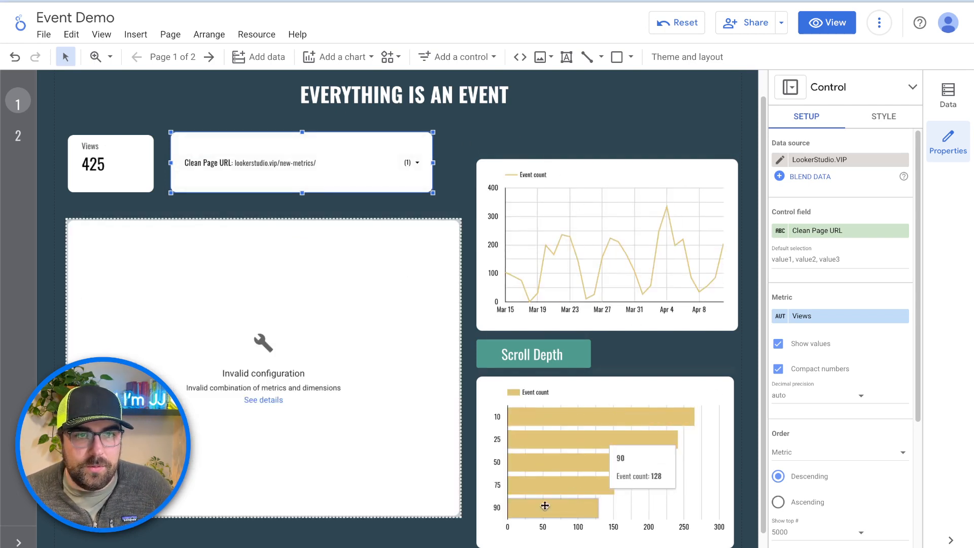
- Examine the error details of the link table's invalid configuration
click(311, 335)
click(277, 399)
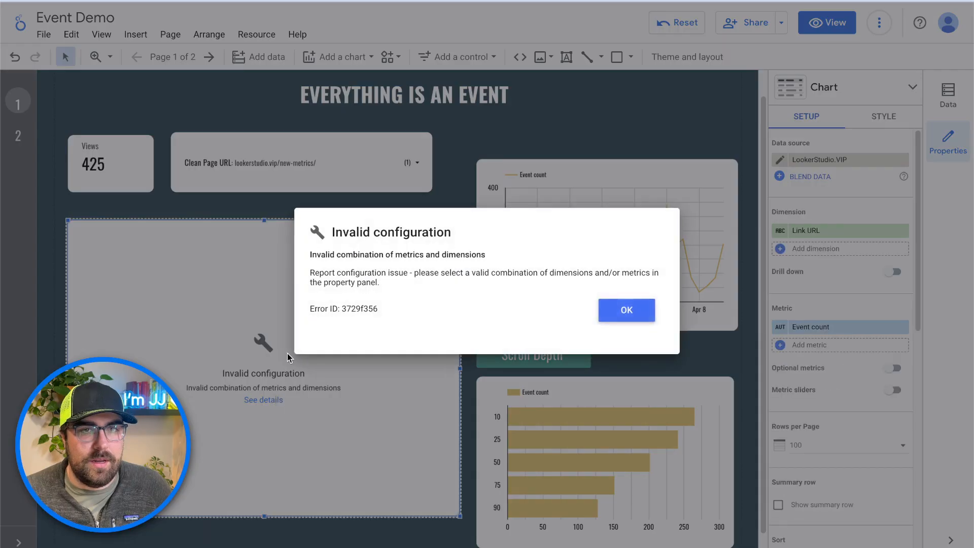
click(625, 310)
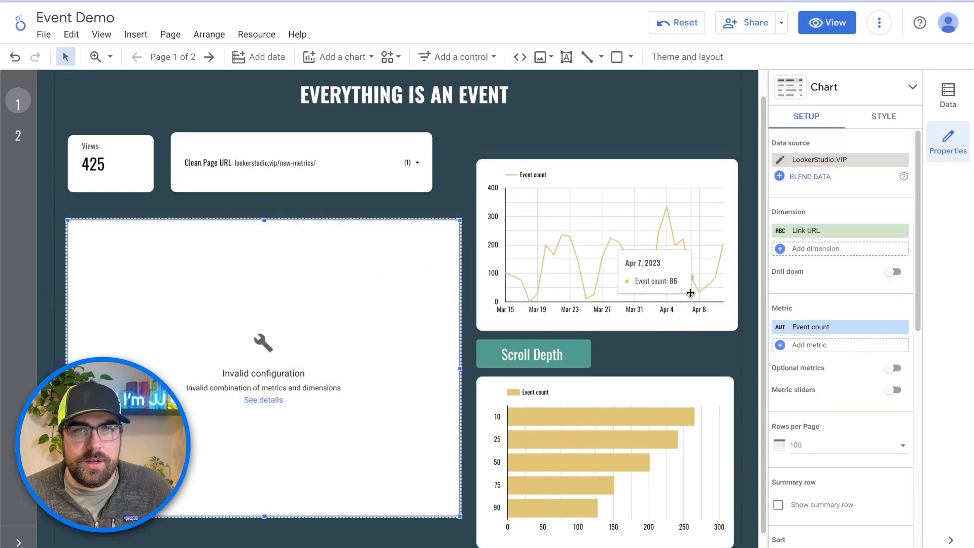
- Turn off cross-filtering for the link table
scroll(834, 317, down, 9)
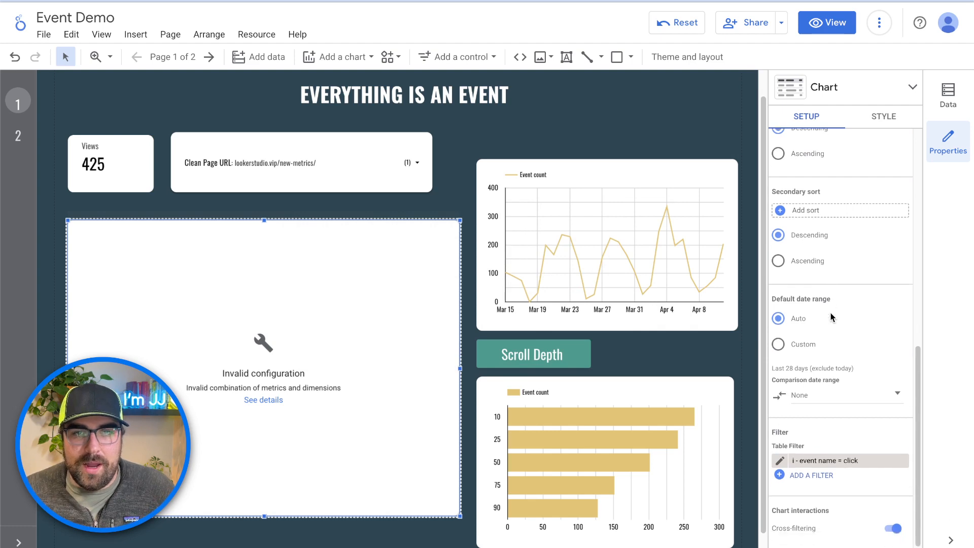
scroll(832, 317, down, 1)
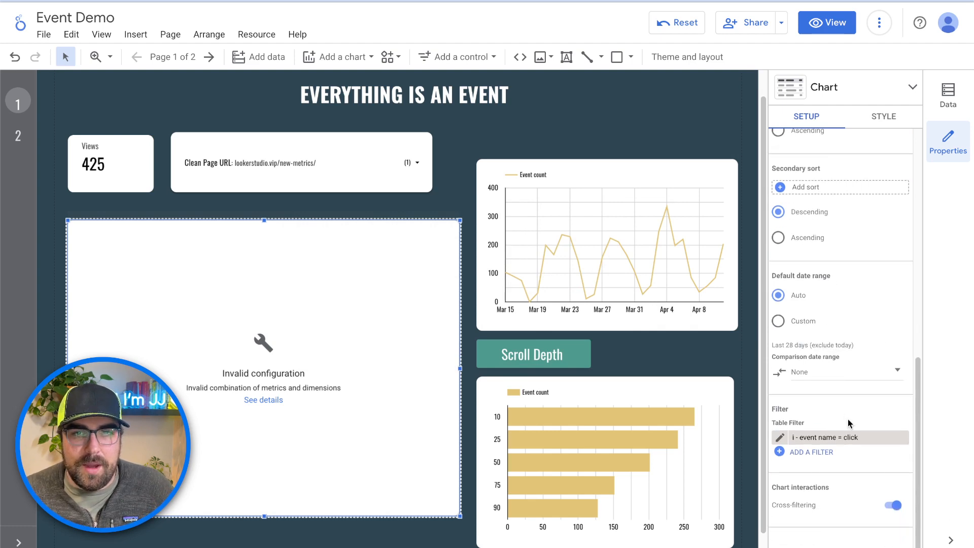
click(897, 506)
scroll(850, 386, up, 6)
scroll(850, 384, down, 6)
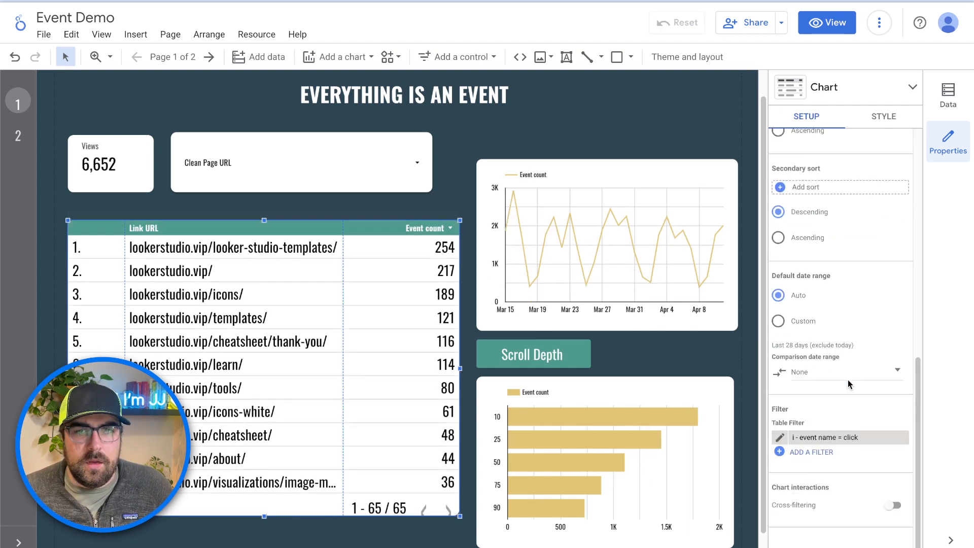
- Filter the page again with the Clean Page URL drop-down, selecting only lookerstudio.vip/new-metrics/
click(403, 163)
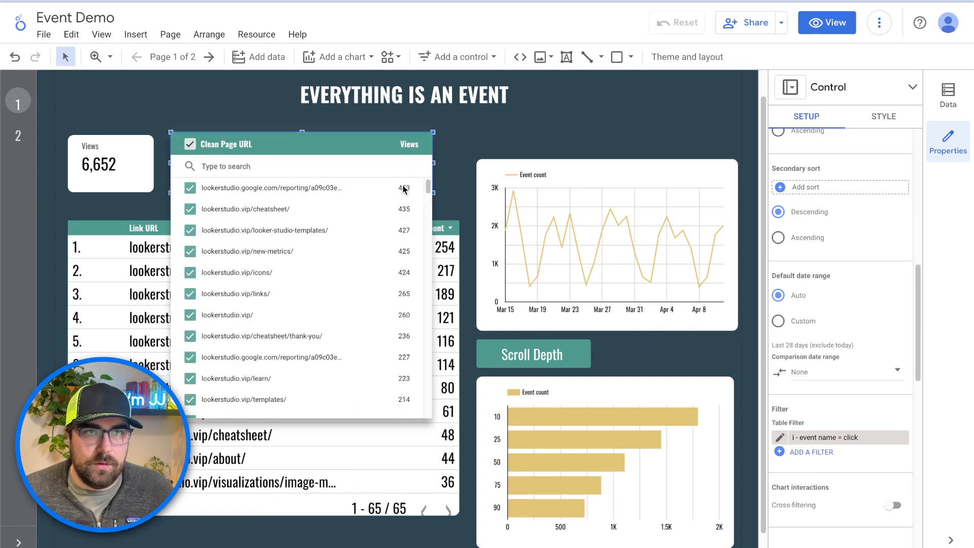
click(391, 252)
click(485, 151)
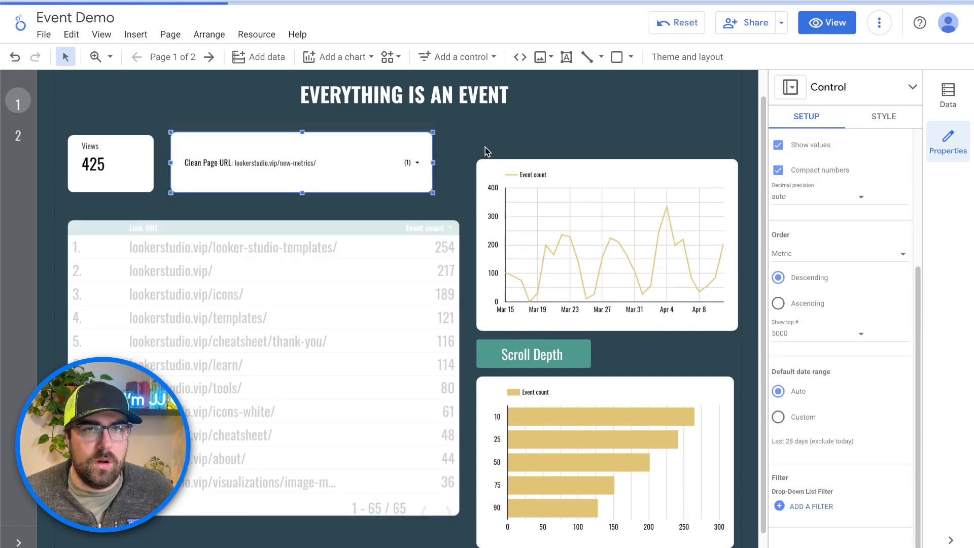
- In the formula of the table's Link URL dimension, replace the Full page URL field with Link URL and apply the change
click(396, 323)
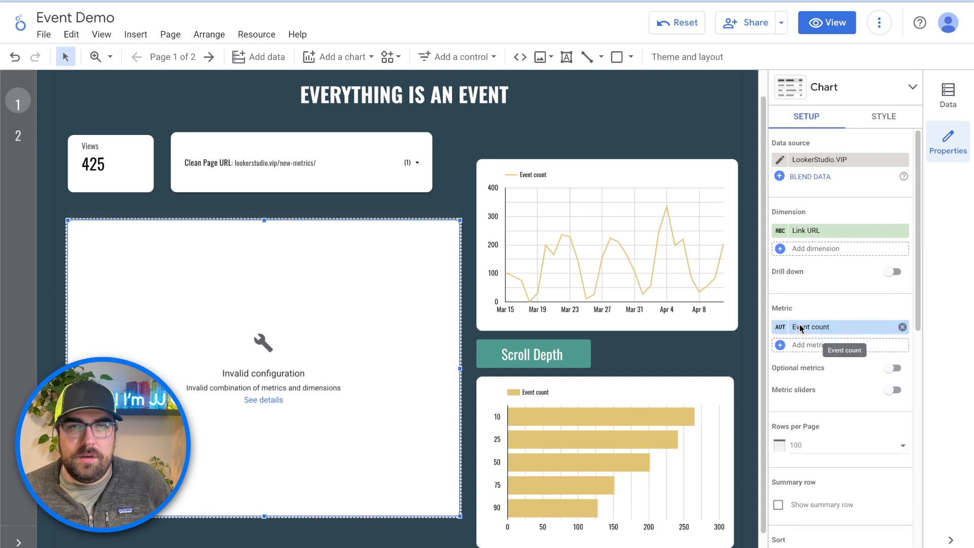
click(800, 328)
click(818, 222)
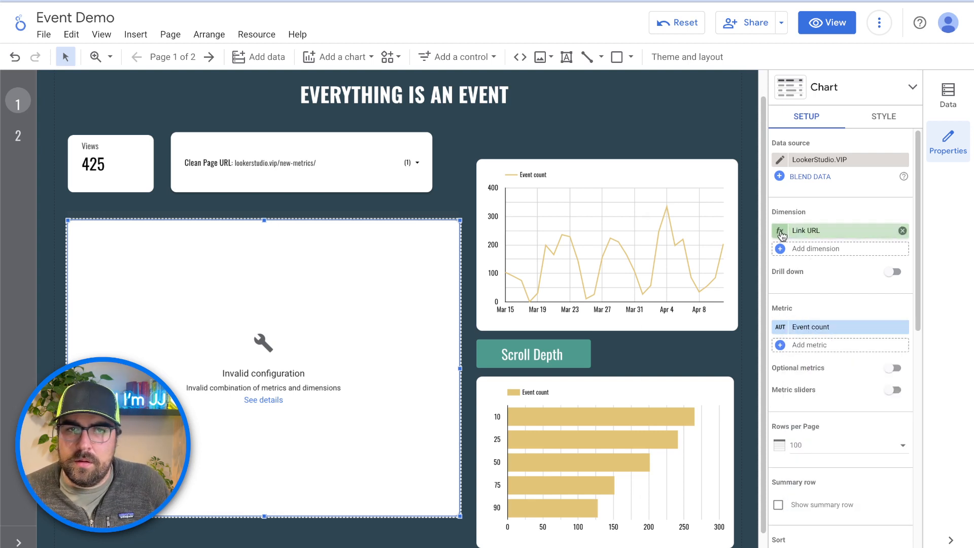
click(781, 232)
drag(833, 384, 819, 384)
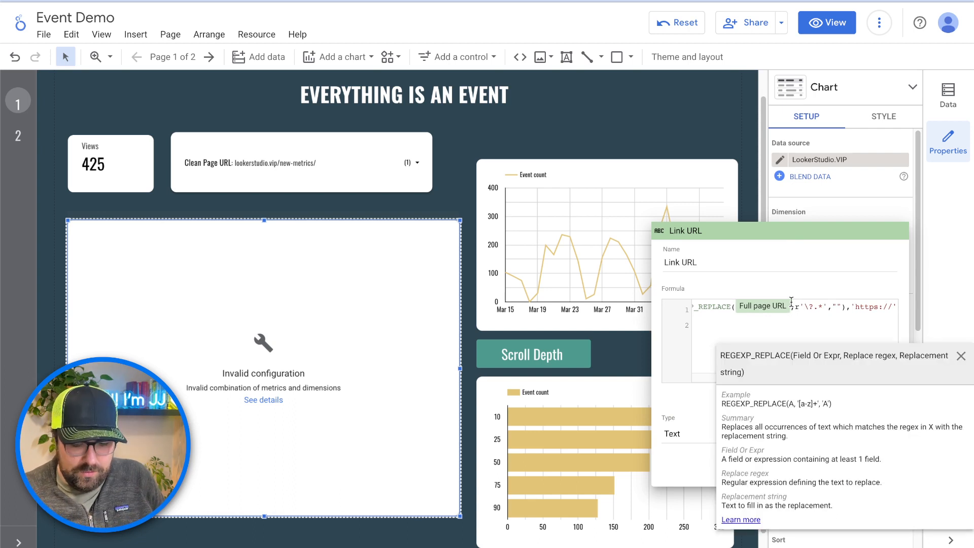
key(BackSpace)
text(link)
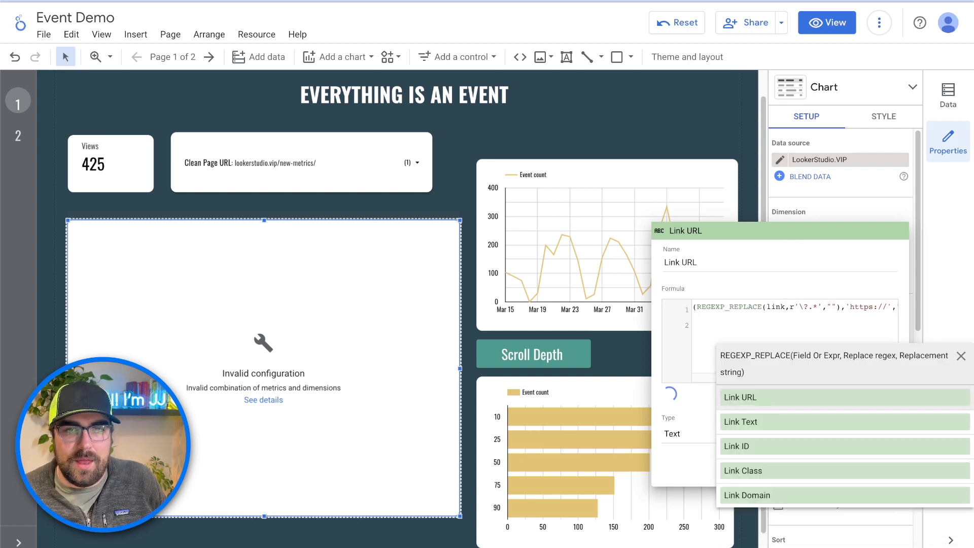
click(793, 399)
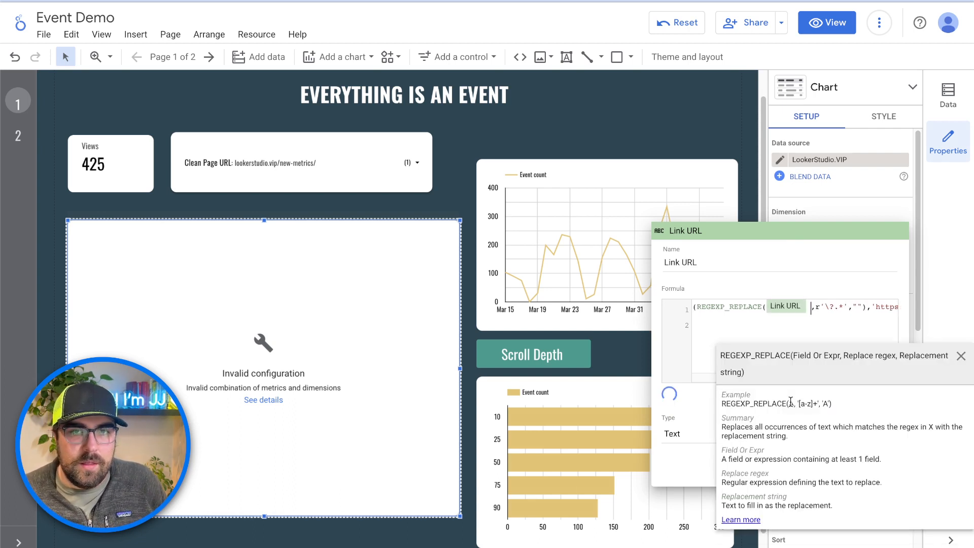
click(768, 332)
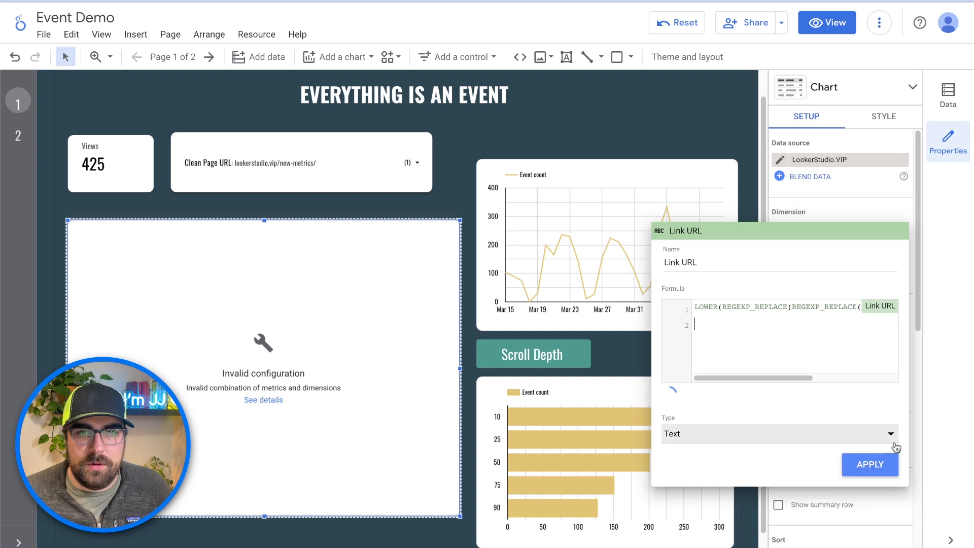
click(870, 466)
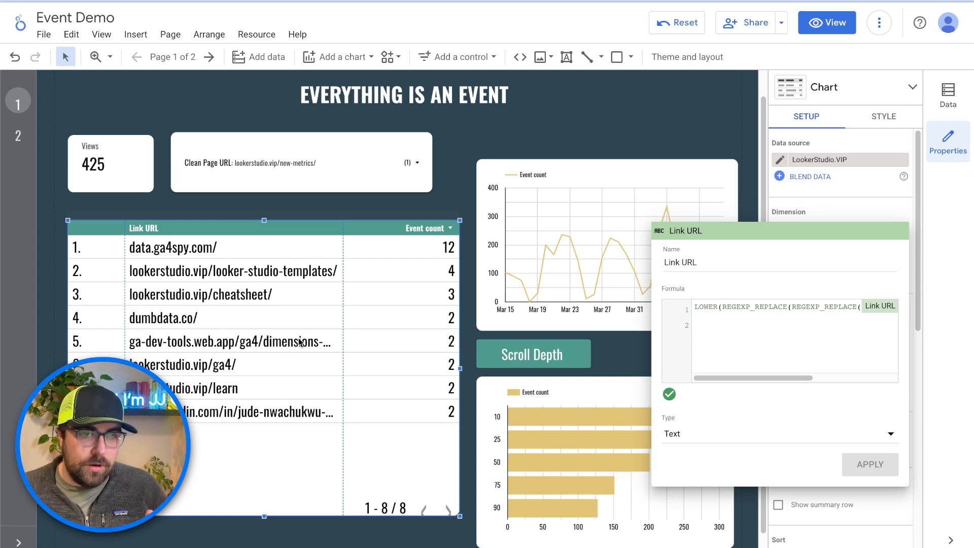
click(533, 134)
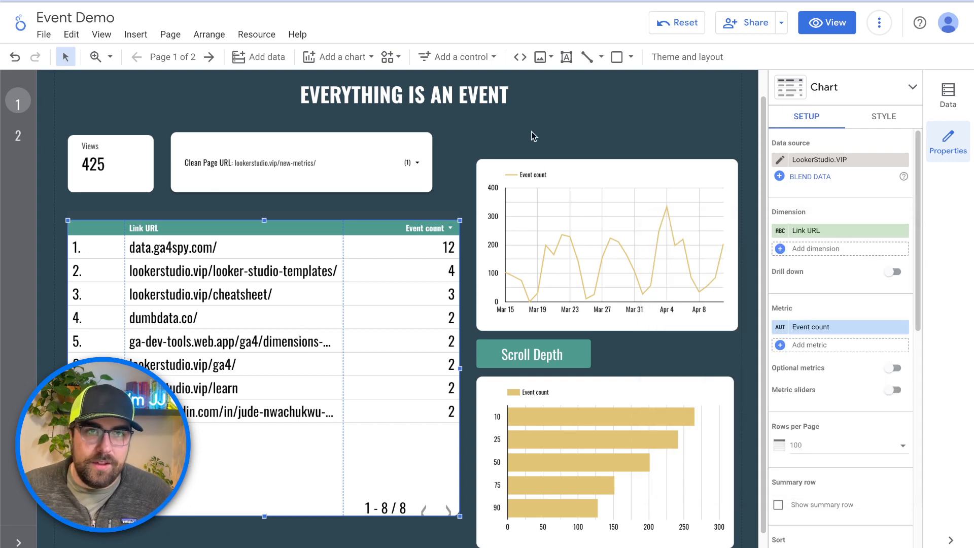
scroll(486, 256, down, 1)
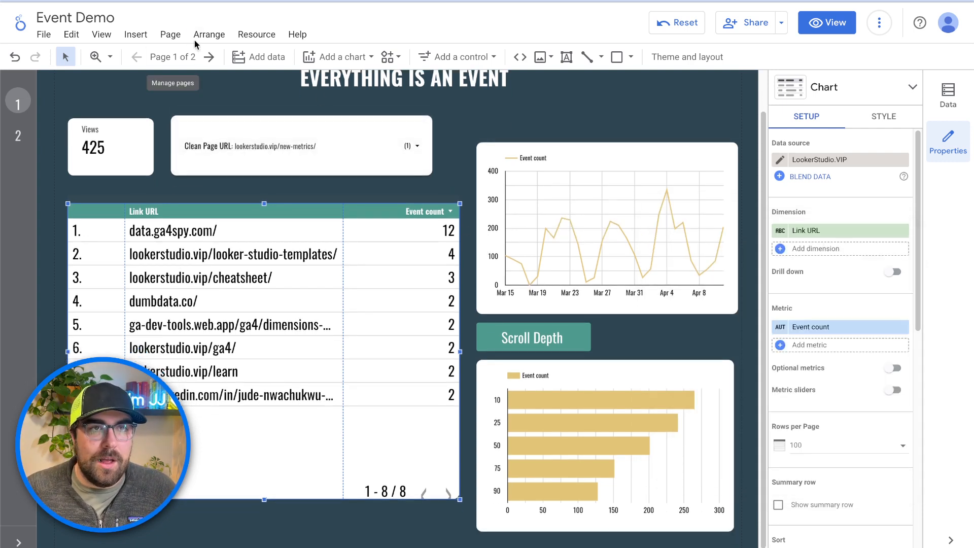
- Set the canvas height of the current page to 3000 px
click(171, 34)
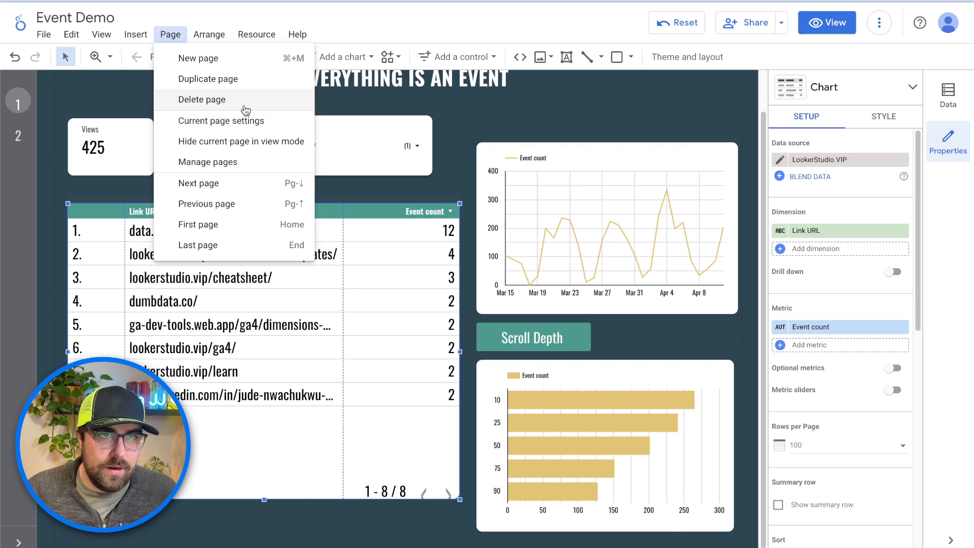
click(250, 121)
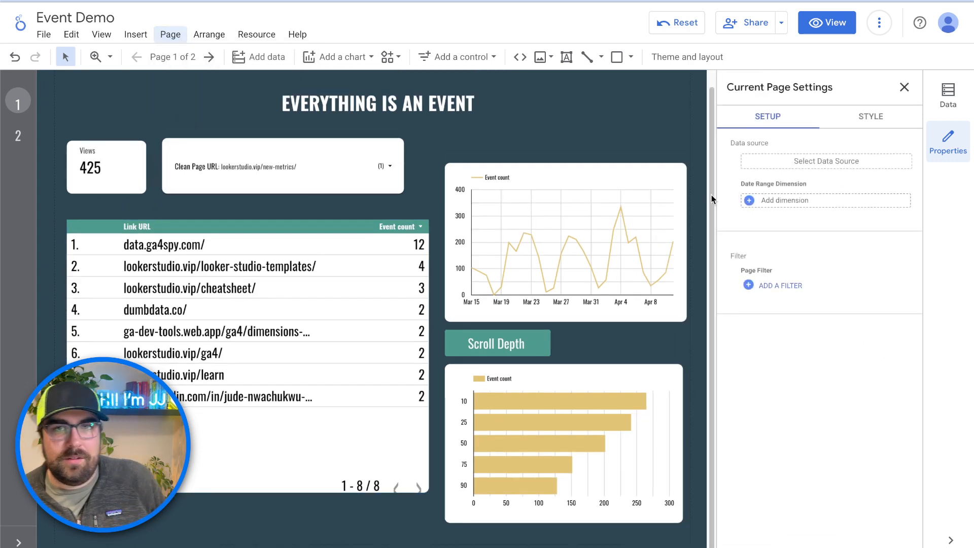
click(858, 122)
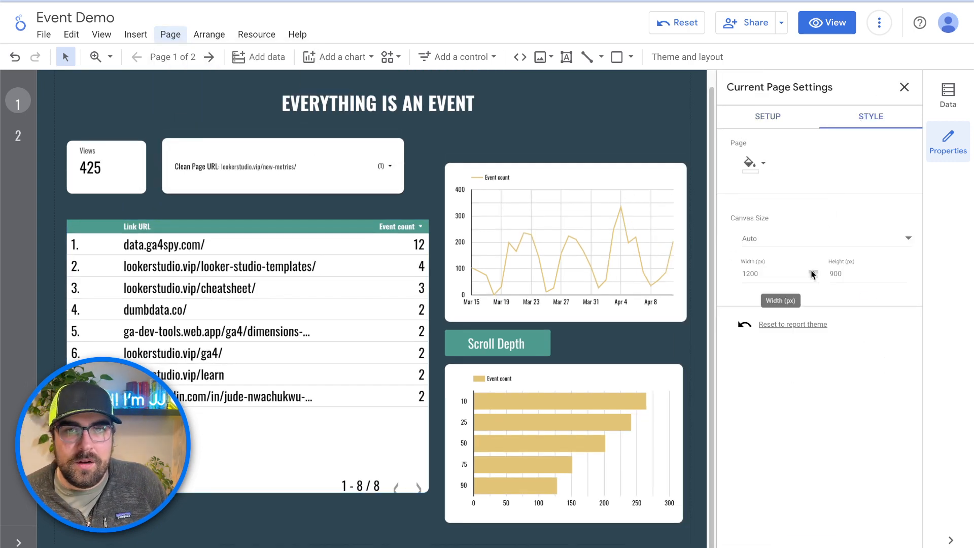
text(30)
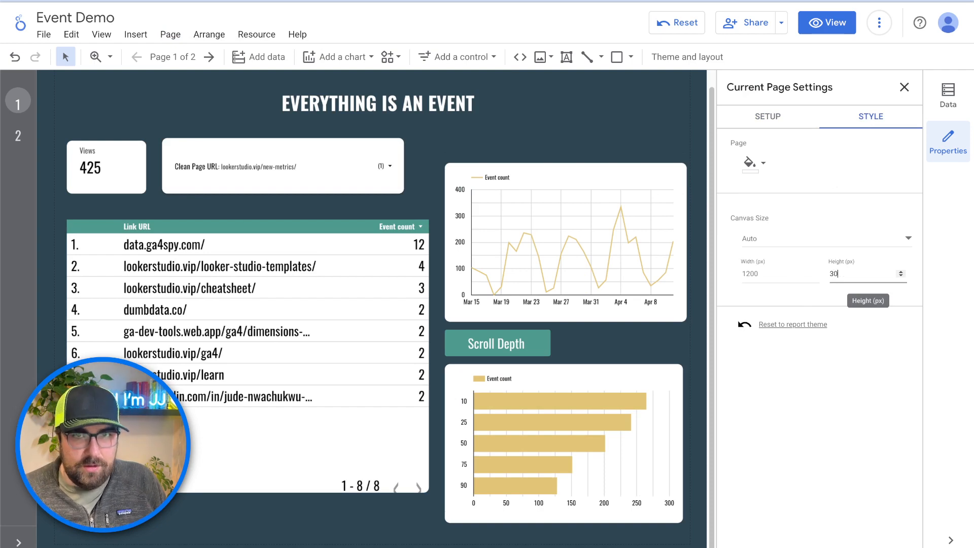
text(00)
click(522, 148)
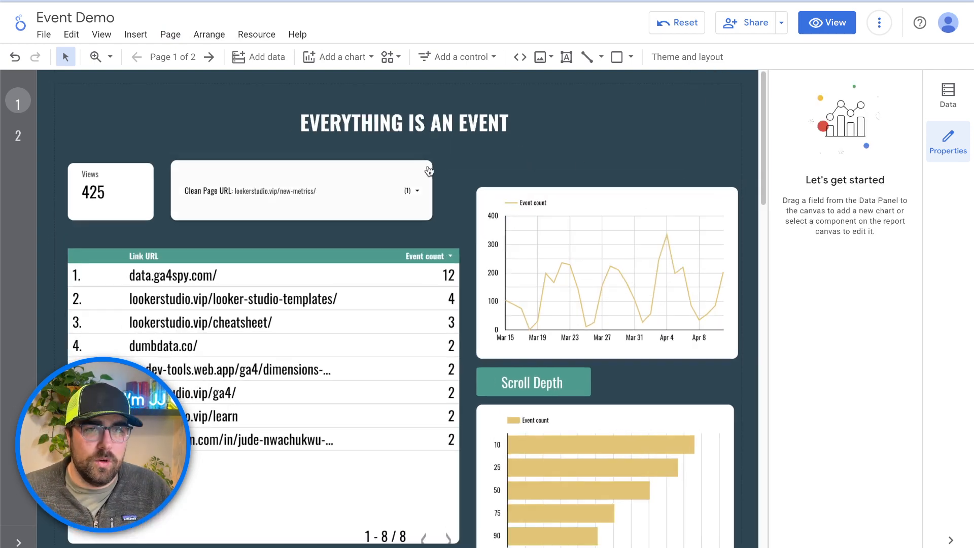
- Reduce the height of the scroll-depth bar chart slightly so it ends nearly level with the link table
scroll(374, 211, down, 4)
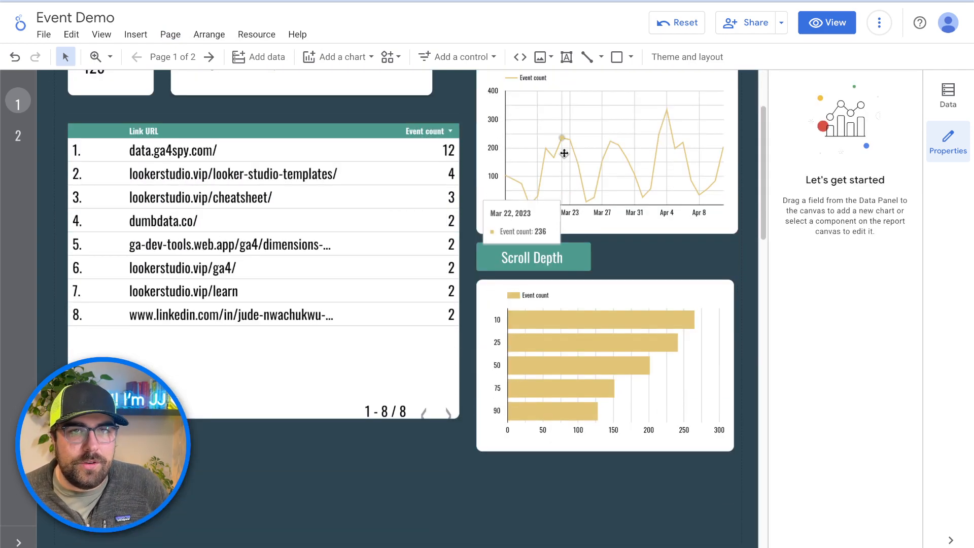
scroll(563, 155, up, 1)
scroll(428, 232, up, 1)
scroll(576, 315, down, 4)
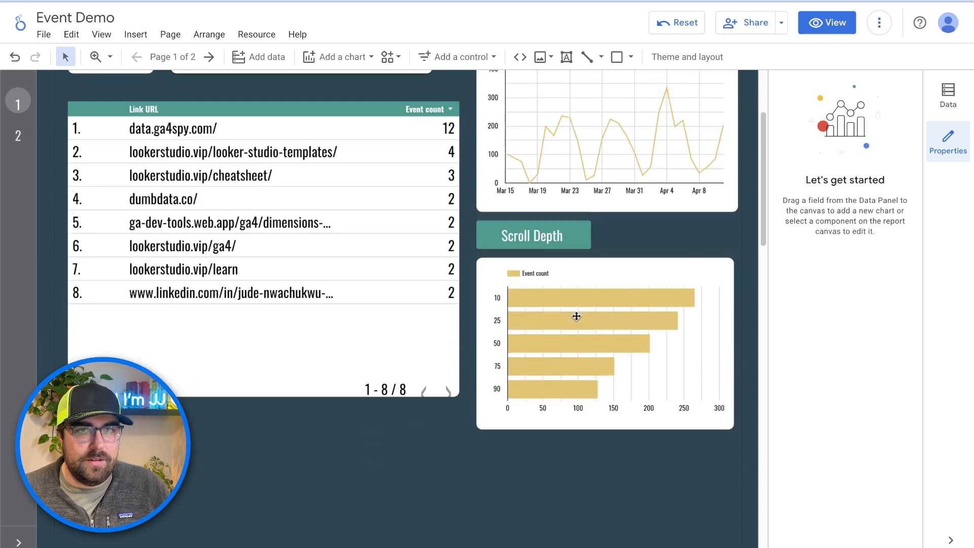
scroll(325, 148, up, 1)
scroll(404, 304, down, 3)
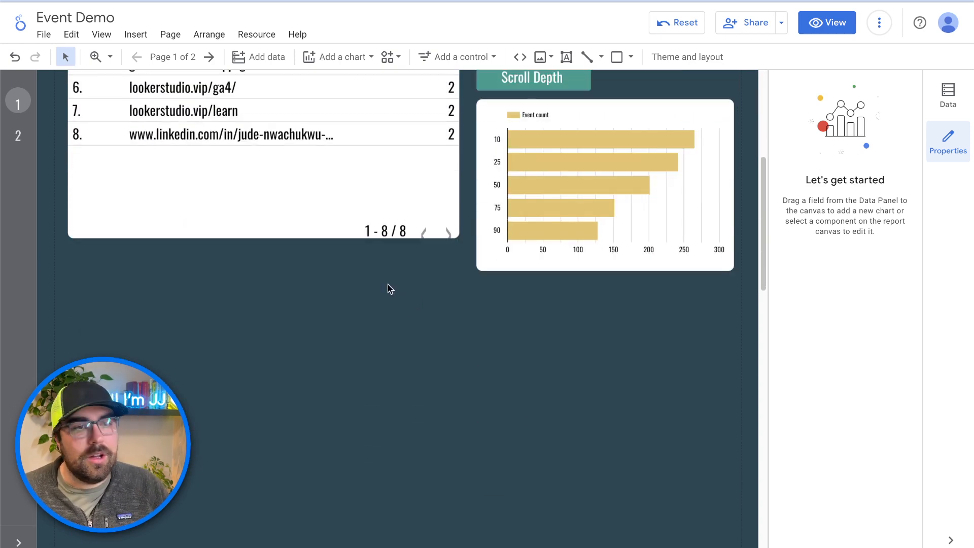
click(595, 238)
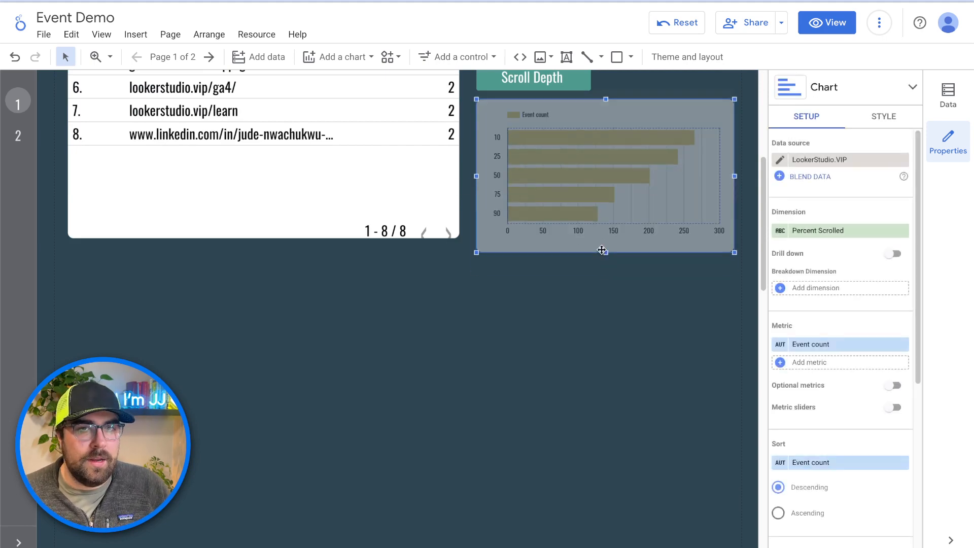
- Add a new table in the empty area below the link table and the scroll-depth bar chart
scroll(500, 291, up, 5)
scroll(316, 310, up, 2)
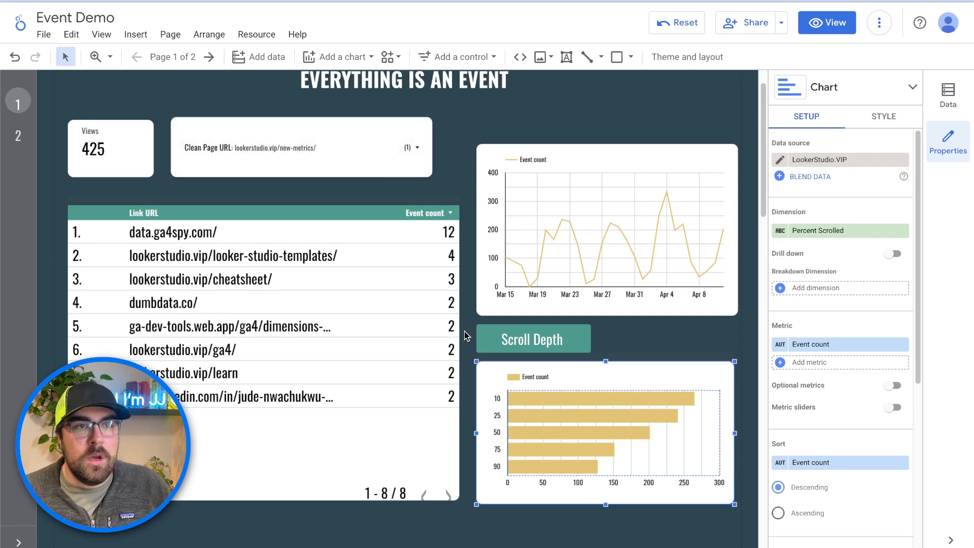
scroll(464, 330, down, 1)
click(388, 212)
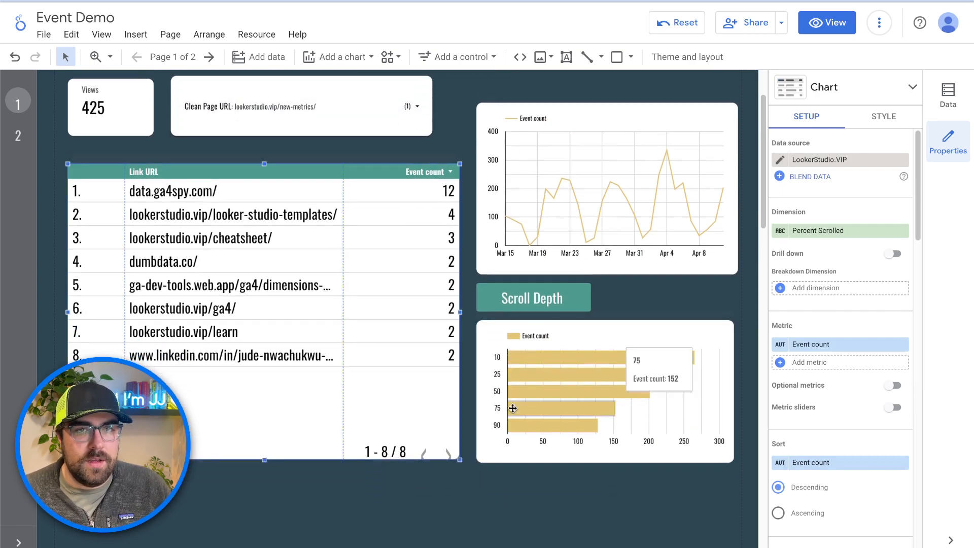
scroll(512, 407, down, 5)
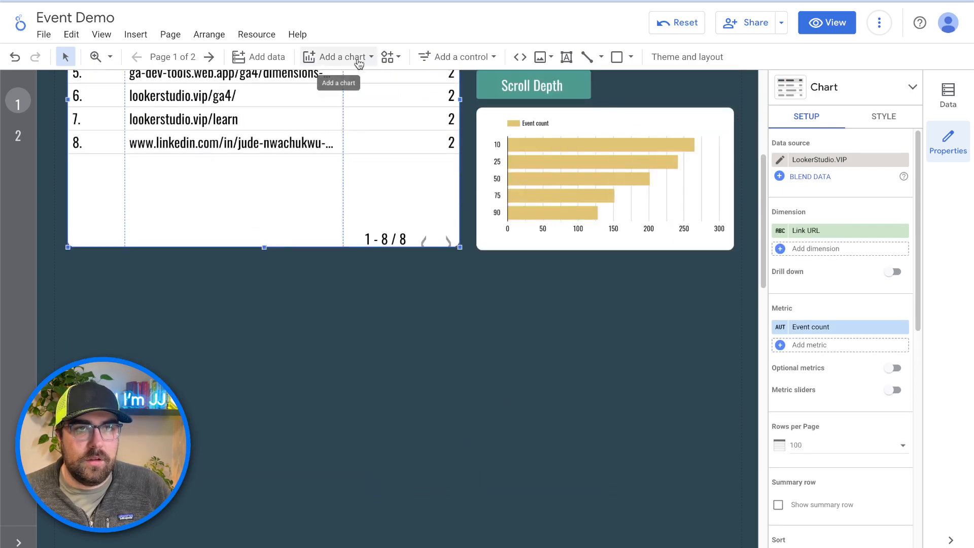
click(338, 57)
click(324, 101)
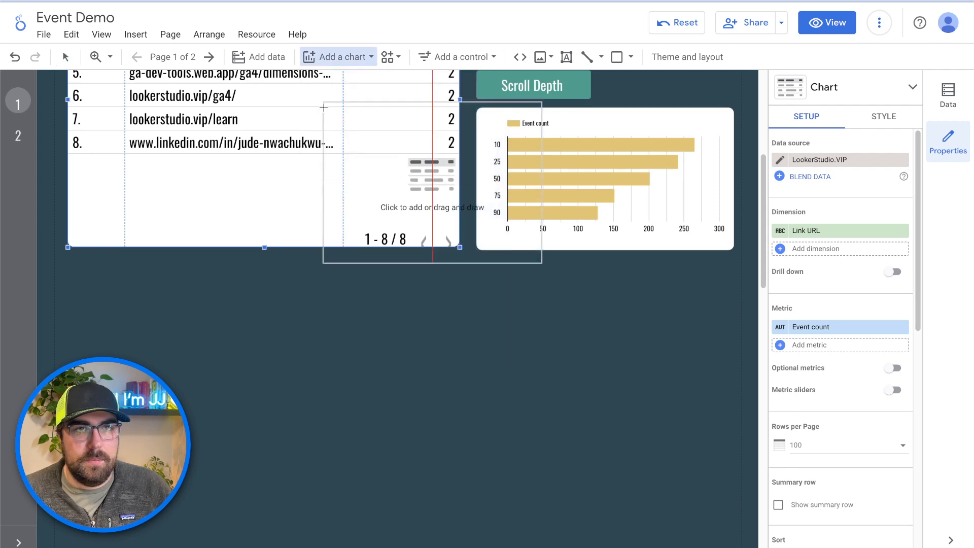
click(275, 274)
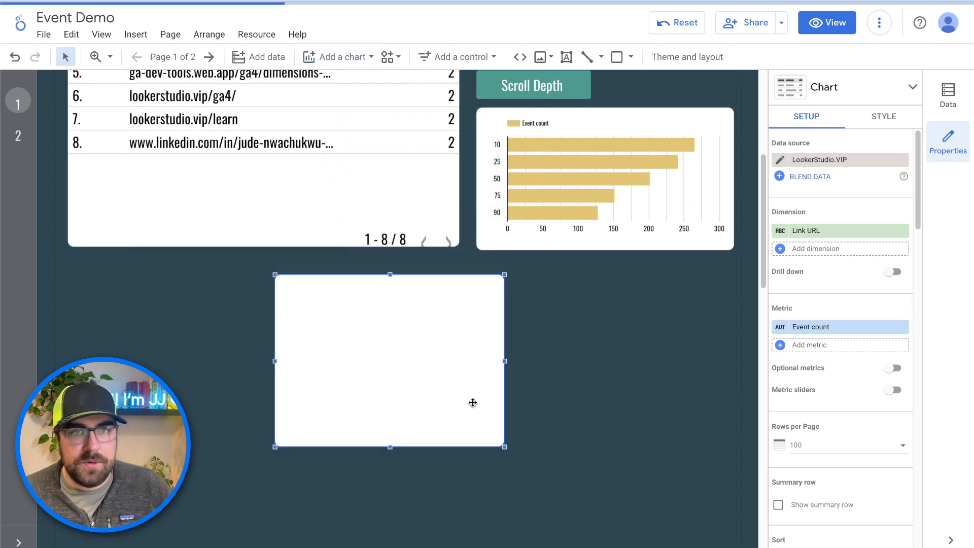
- Set the new table's dimension to Event name and enlarge the table so all its rows fit
click(848, 232)
text(eve)
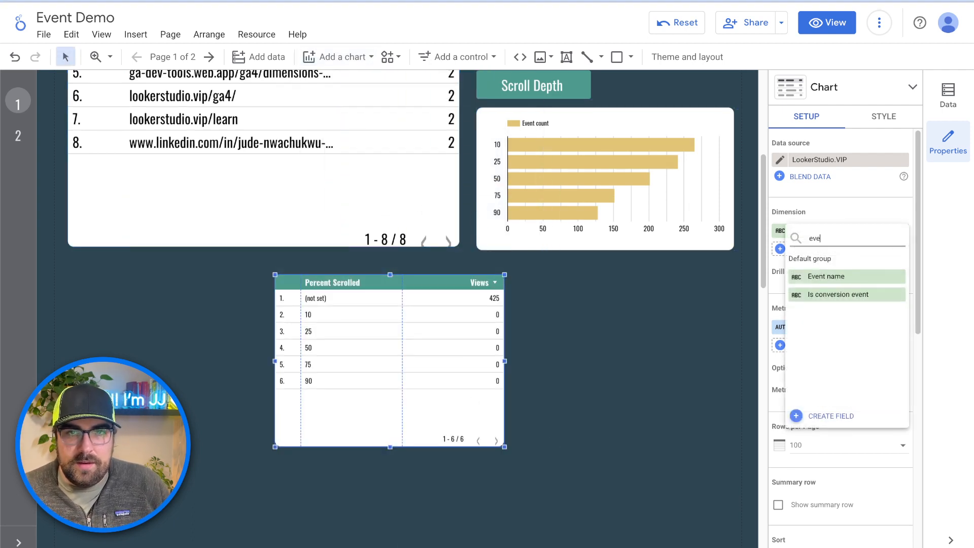
click(857, 276)
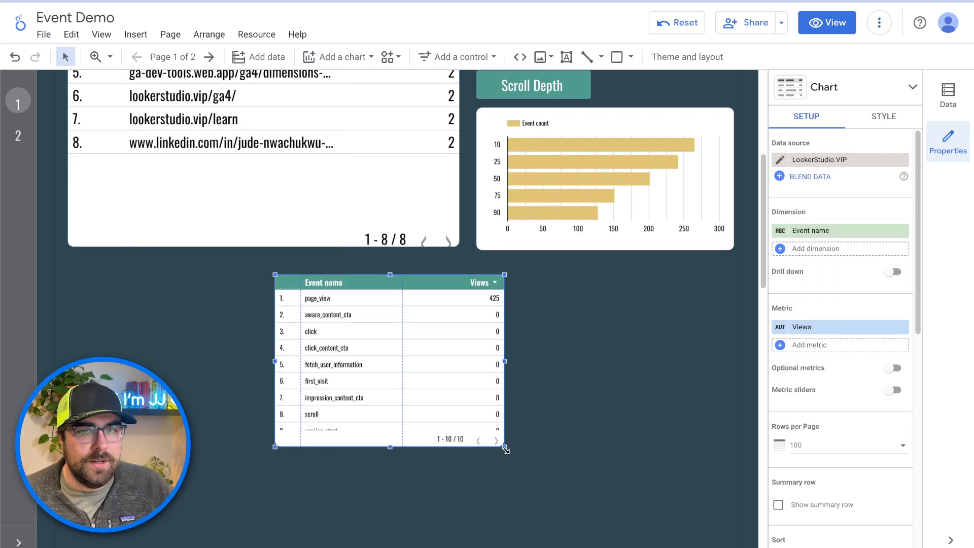
drag(507, 447, 643, 499)
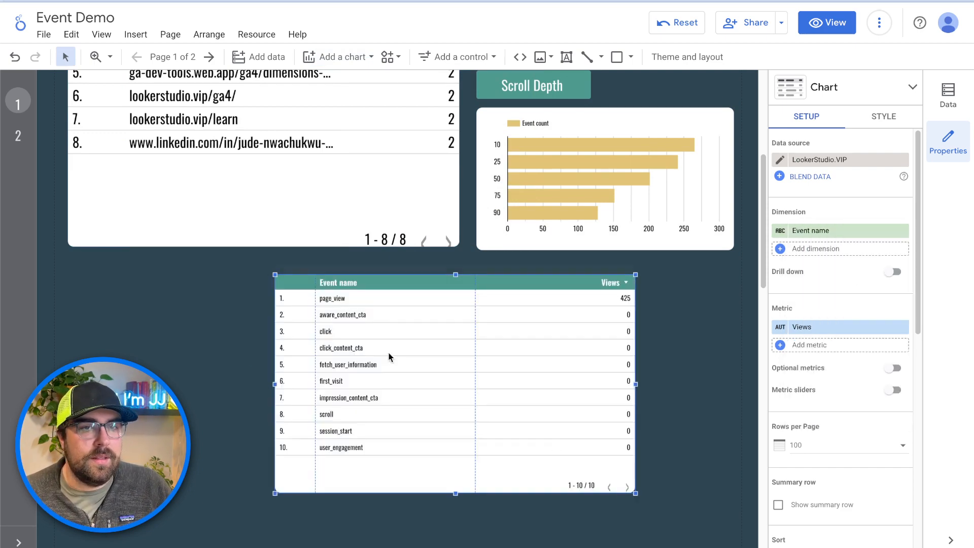
scroll(300, 229, up, 6)
scroll(322, 198, down, 6)
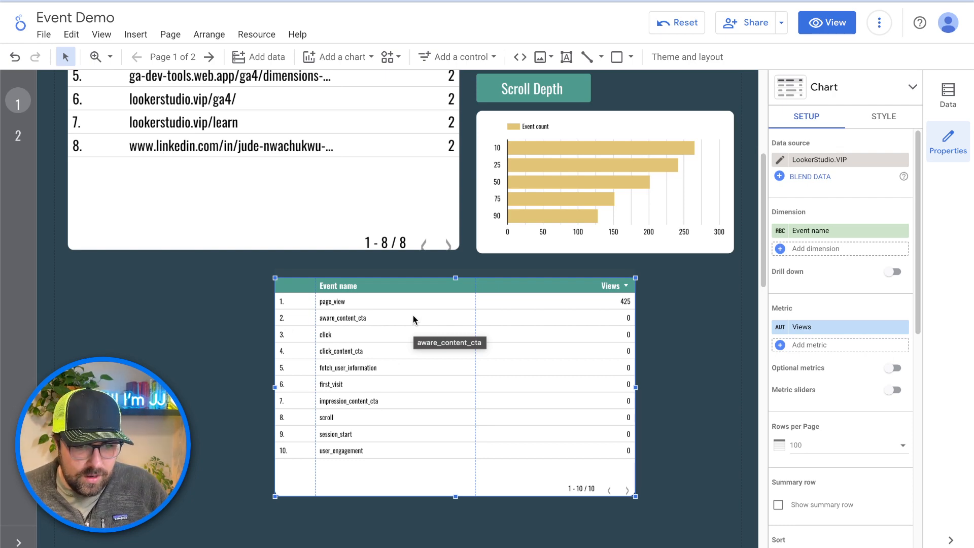
- Open the lookerstudio.vip website in a new browser tab and go to its Learn page
key(ctrl+t)
text(lookers)
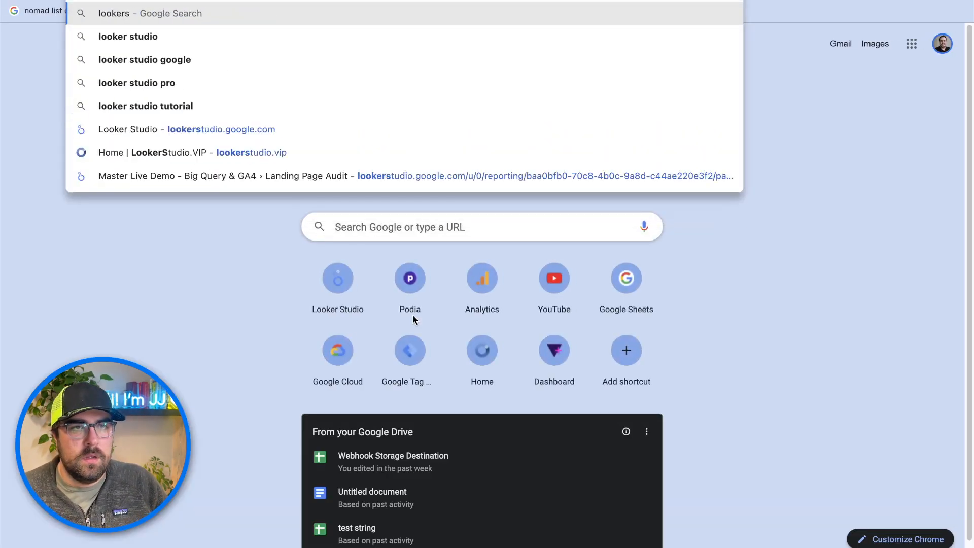
text(tudio.vi)
key(Return)
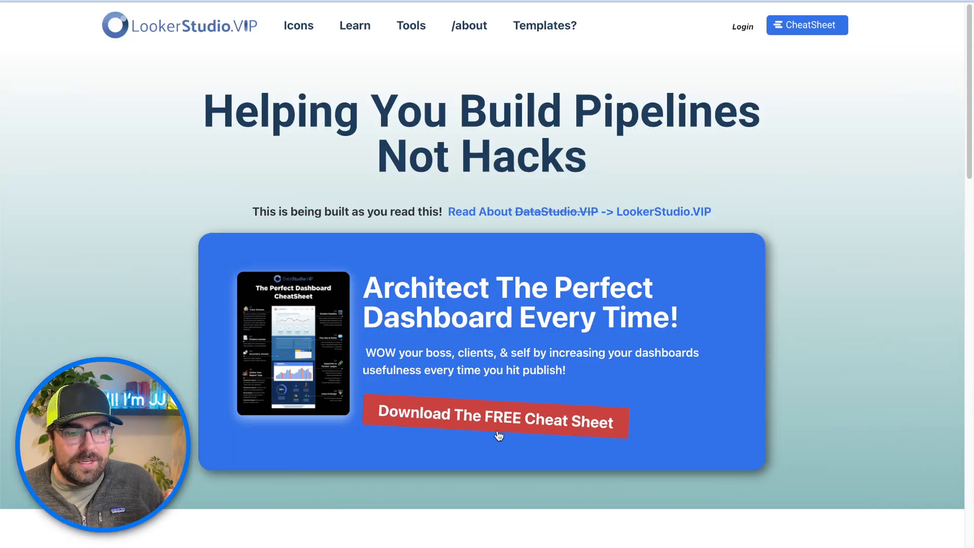
click(355, 23)
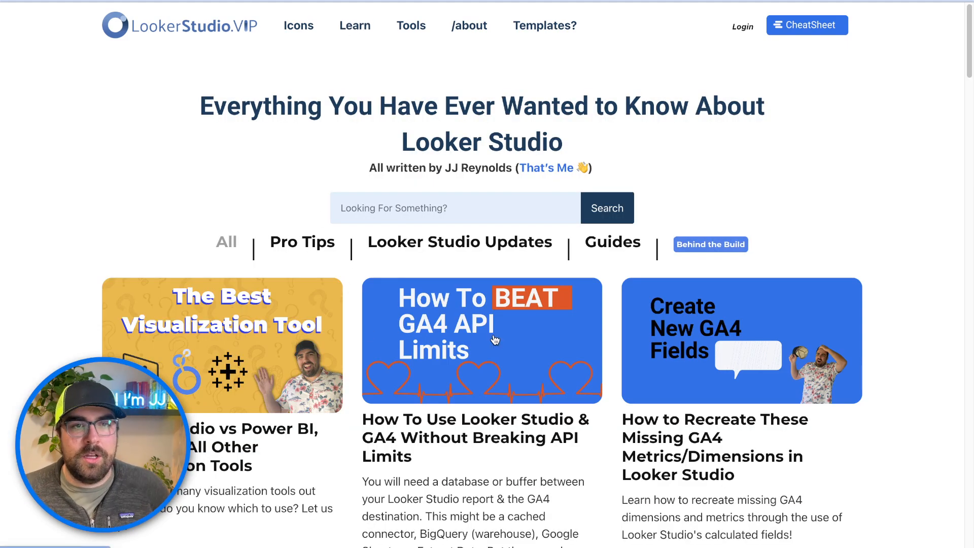
- Open the article How To Use Looker Studio & GA4 Without Breaking API Limits and skim it through
scroll(495, 340, down, 3)
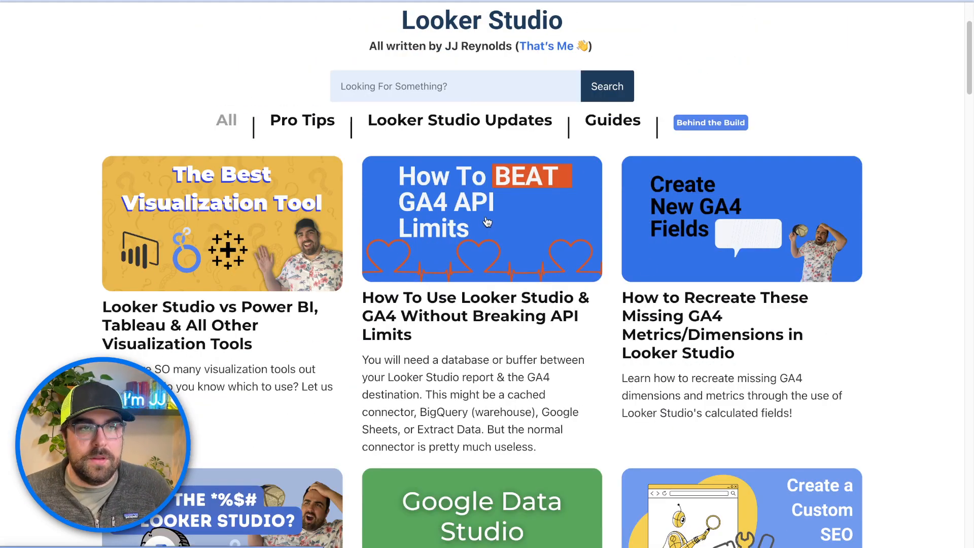
click(487, 222)
scroll(477, 330, down, 2)
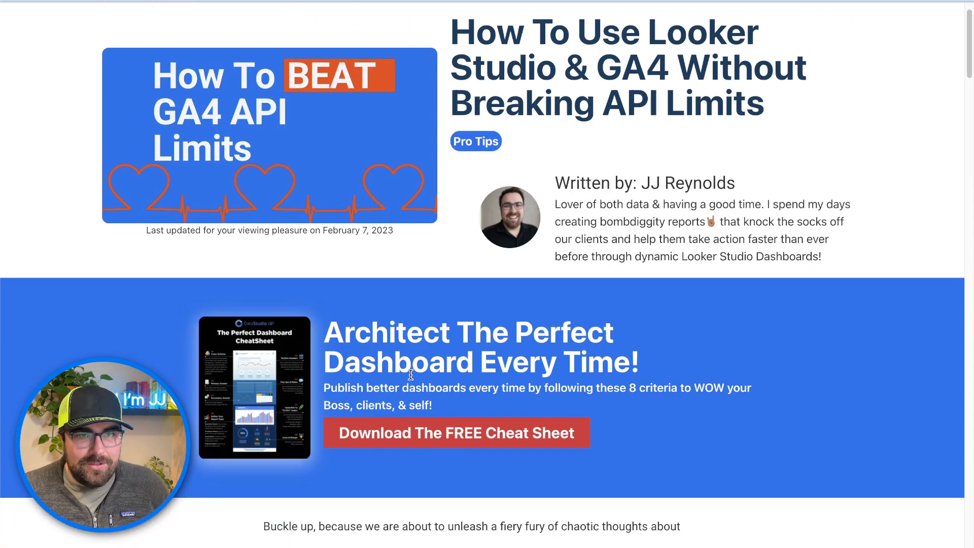
scroll(410, 376, down, 1)
scroll(410, 376, down, 20)
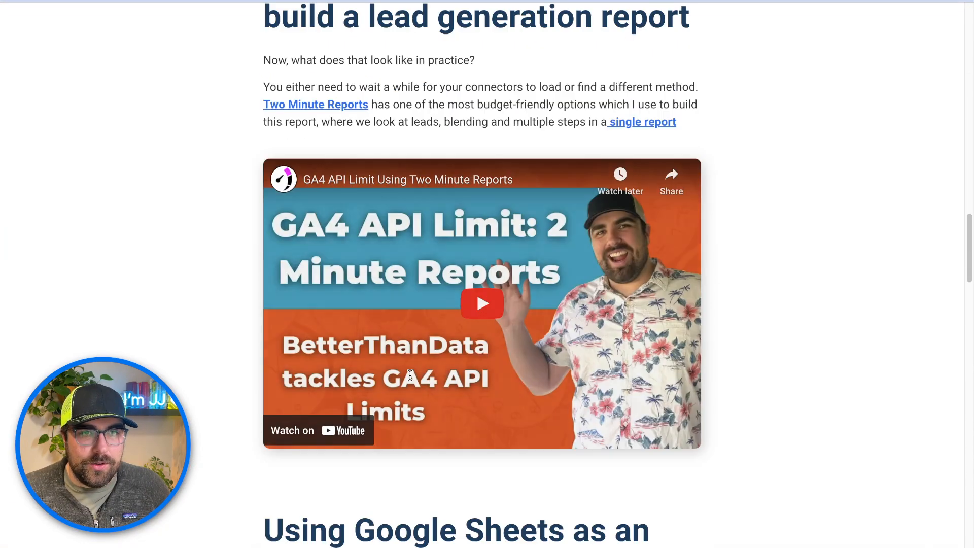
scroll(410, 376, down, 20)
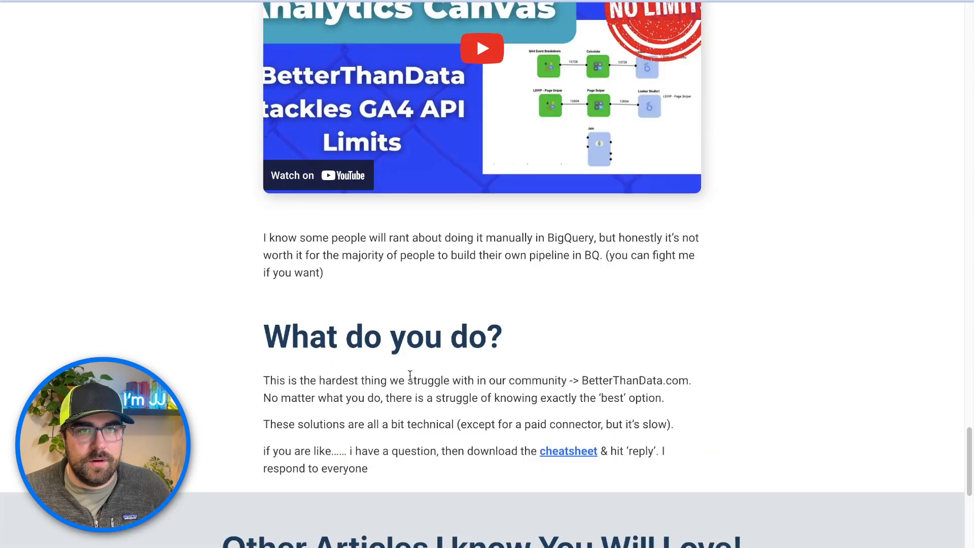
scroll(410, 375, up, 20)
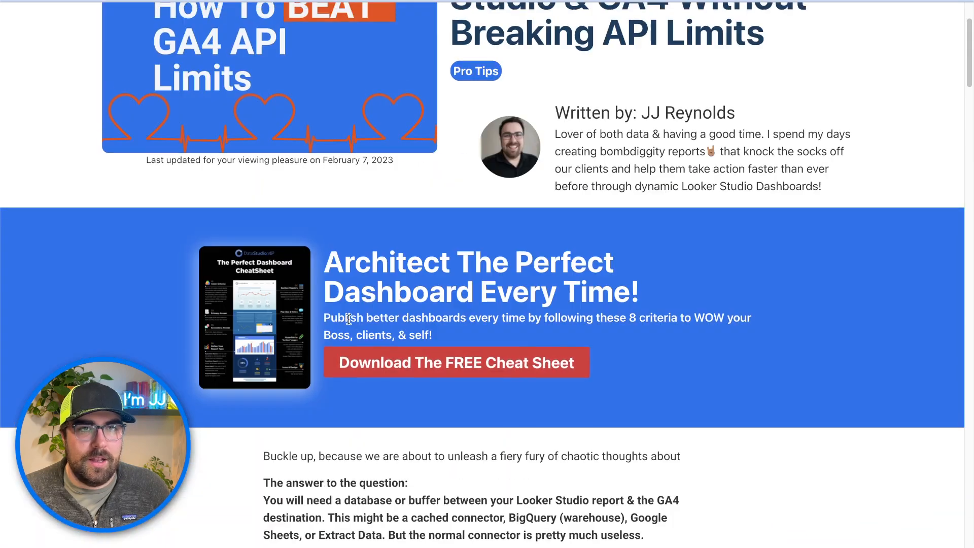
scroll(440, 273, up, 2)
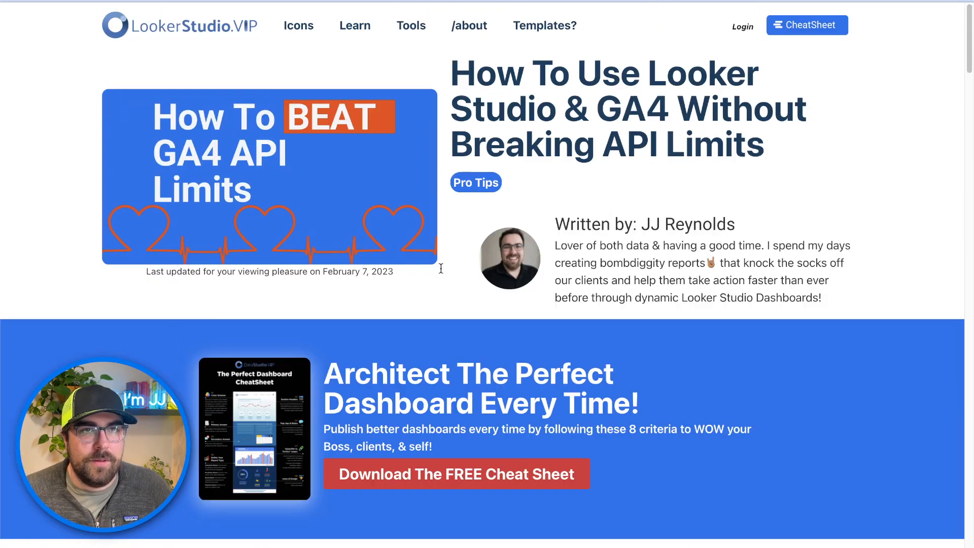
- Return to the article list, then open and skim the article on recreating missing GA4 metrics and dimensions in Looker Studio
key(alt+Left)
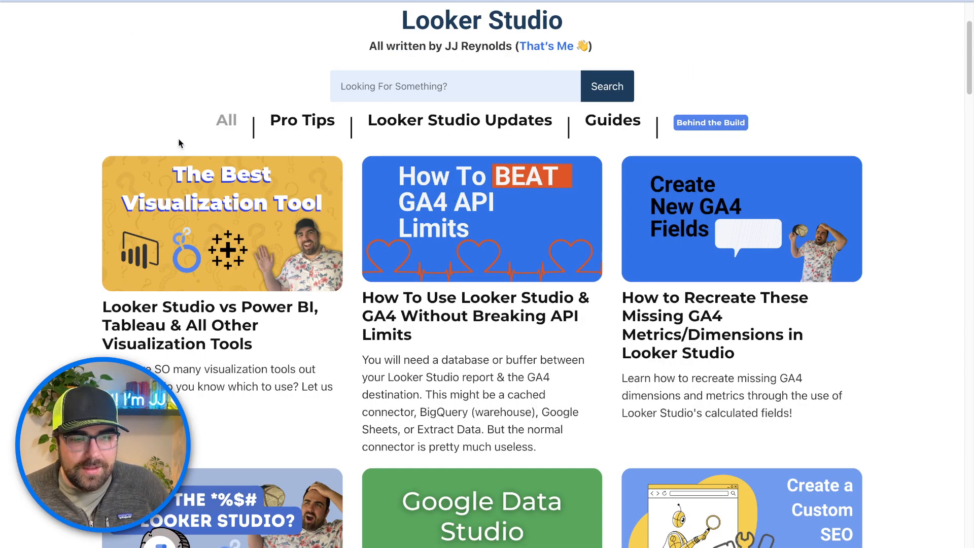
scroll(693, 224, down, 1)
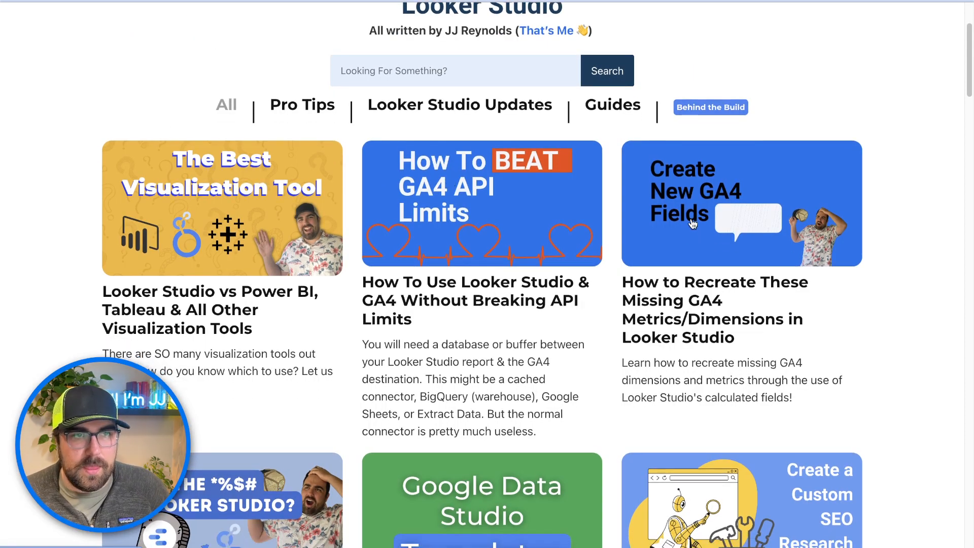
click(694, 224)
scroll(568, 358, down, 10)
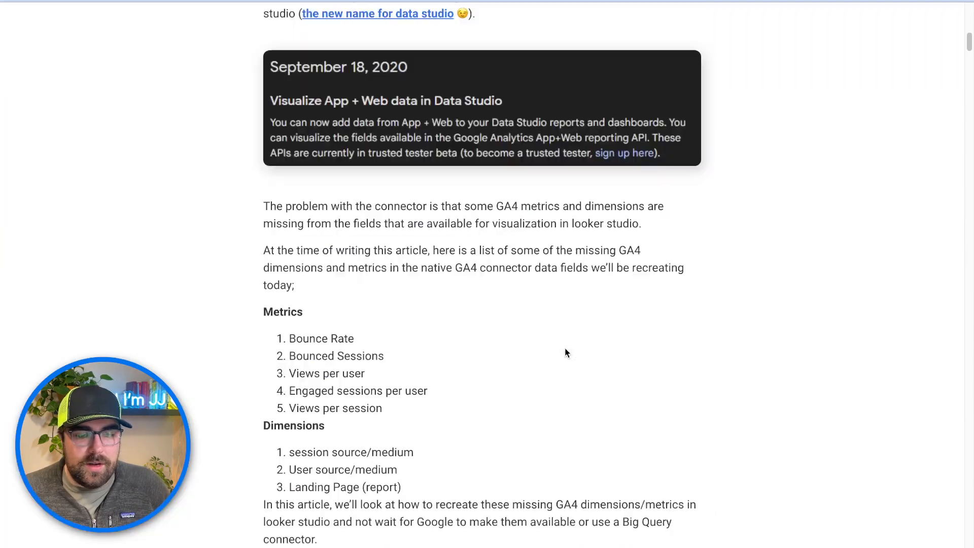
scroll(565, 352, down, 20)
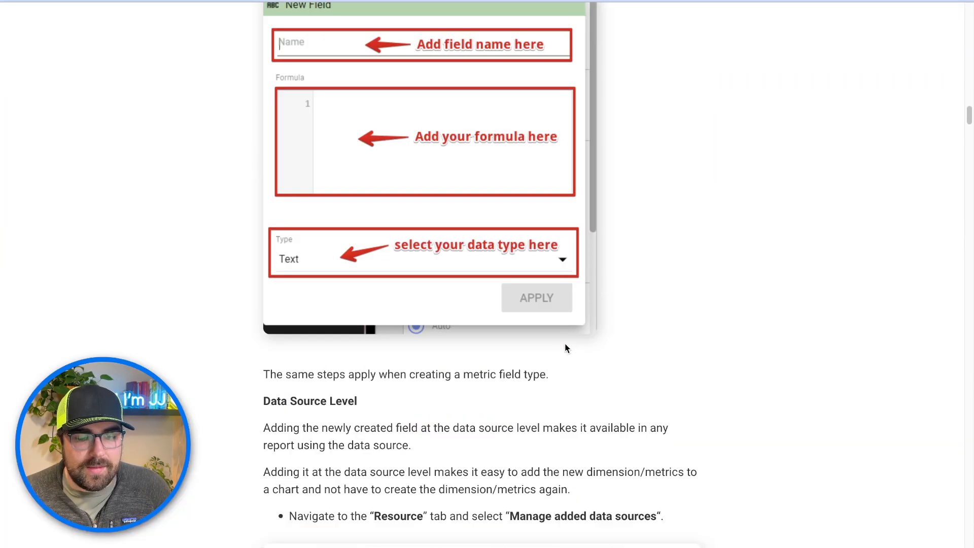
scroll(565, 344, down, 20)
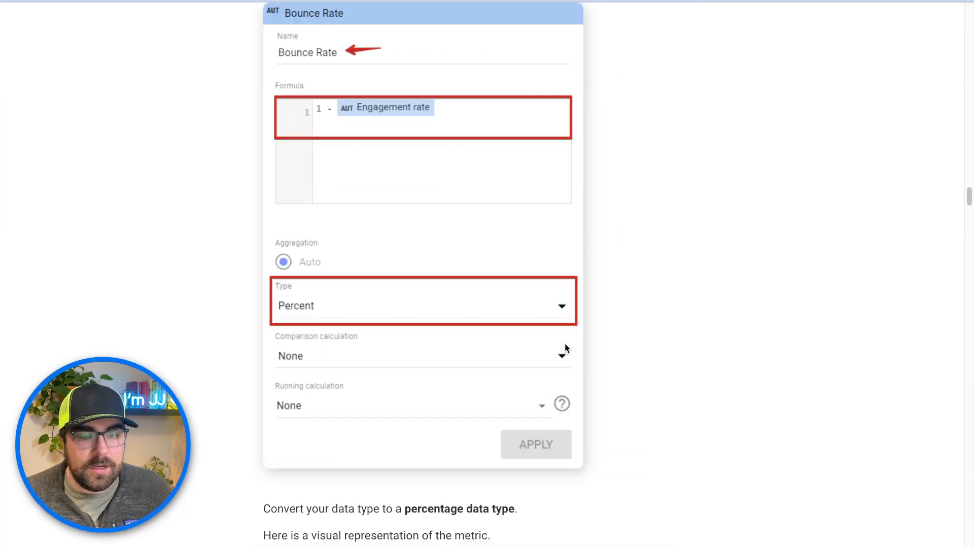
scroll(565, 344, down, 20)
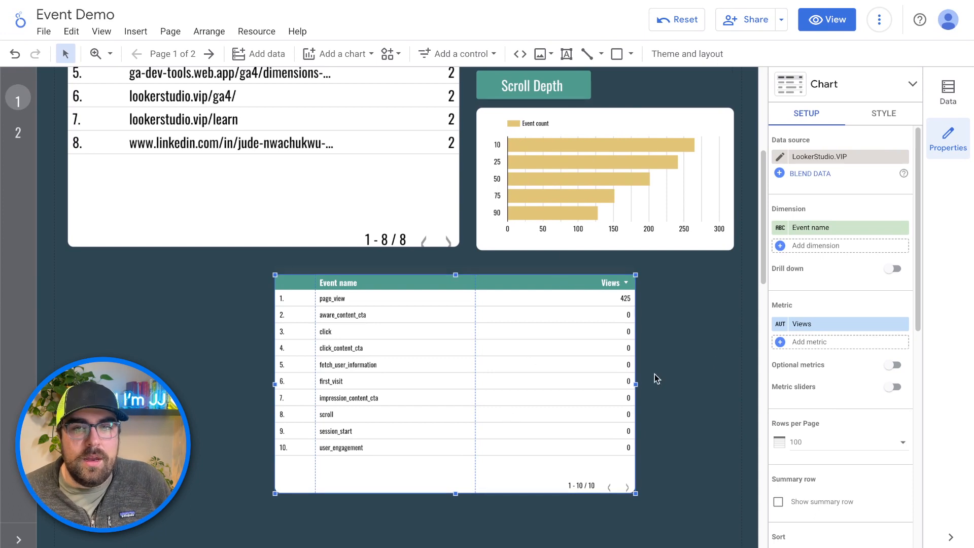
- In the Event Demo report, move the Event name table further left beneath the link table
drag(516, 337, 415, 336)
scroll(880, 422, down, 5)
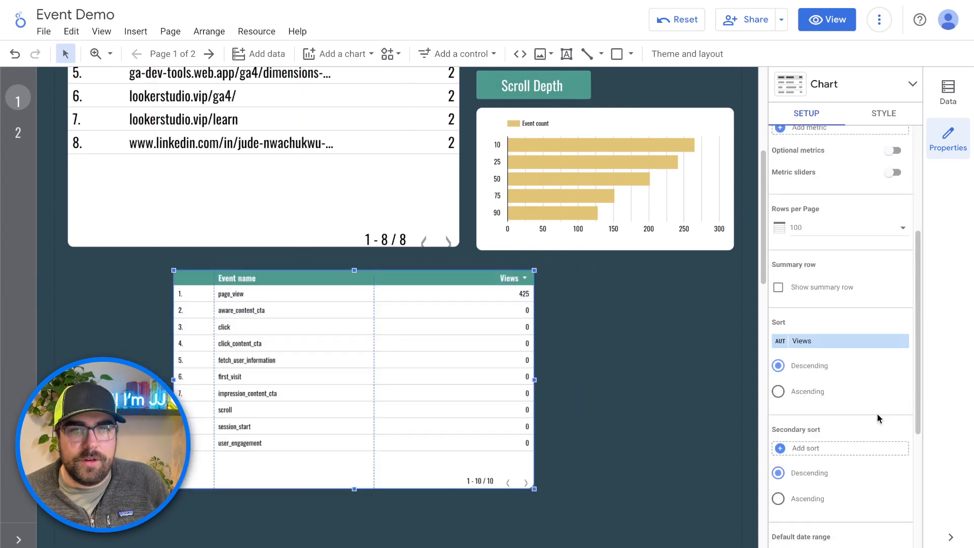
scroll(824, 324, up, 5)
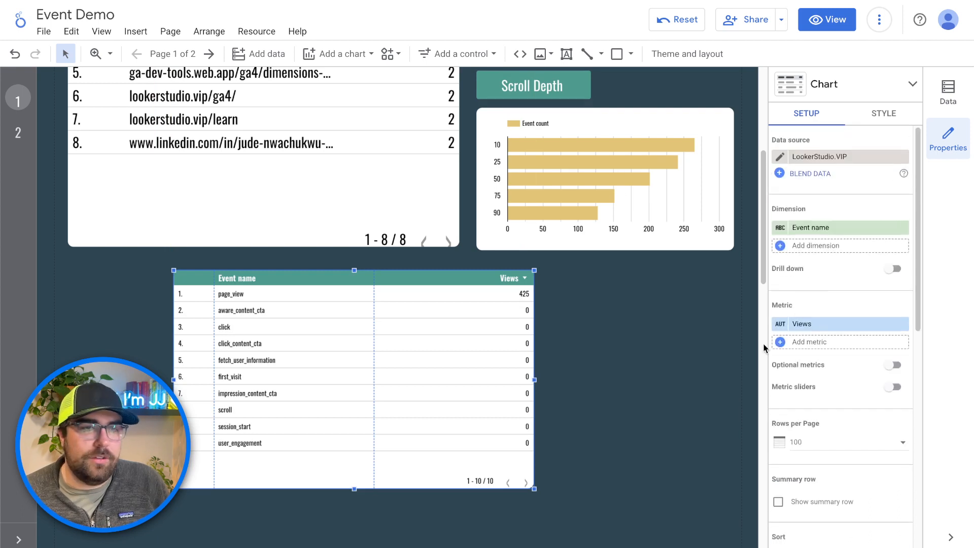
- Display the Event name table's Views metric as bars and show the number beside each bar
click(594, 130)
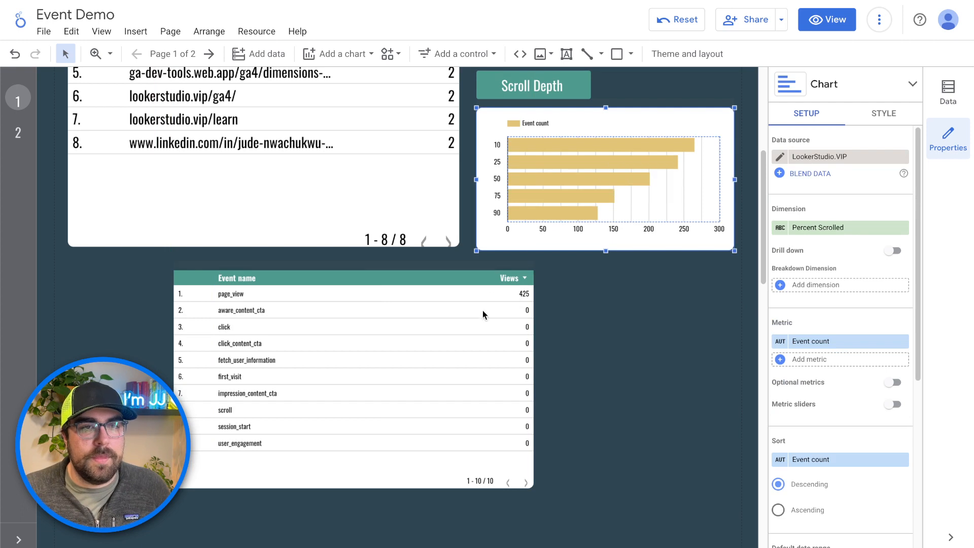
click(444, 368)
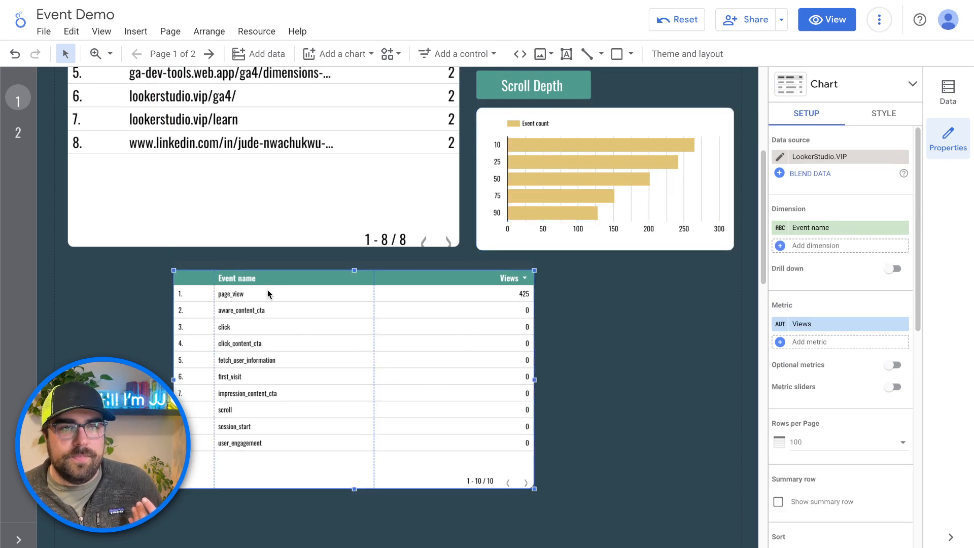
click(888, 118)
scroll(853, 391, down, 1)
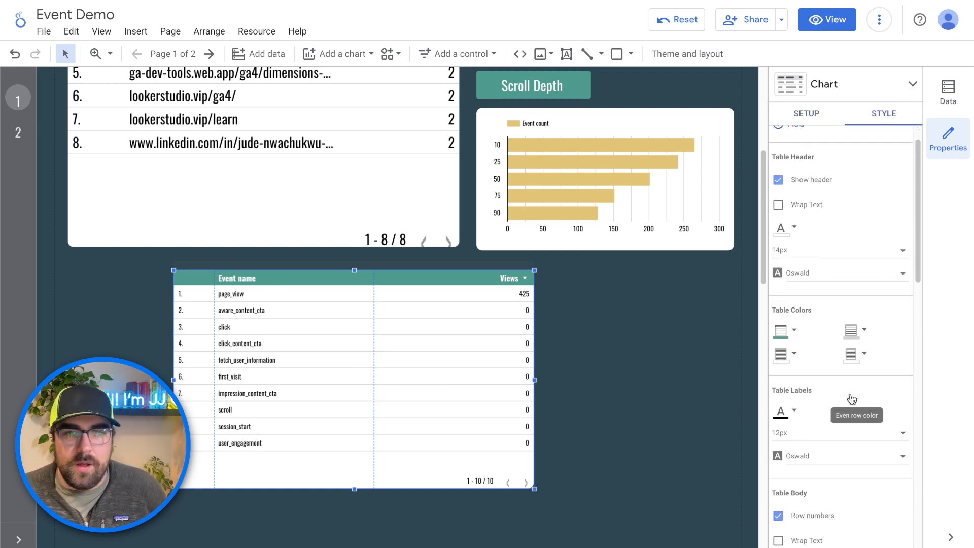
scroll(852, 399, down, 10)
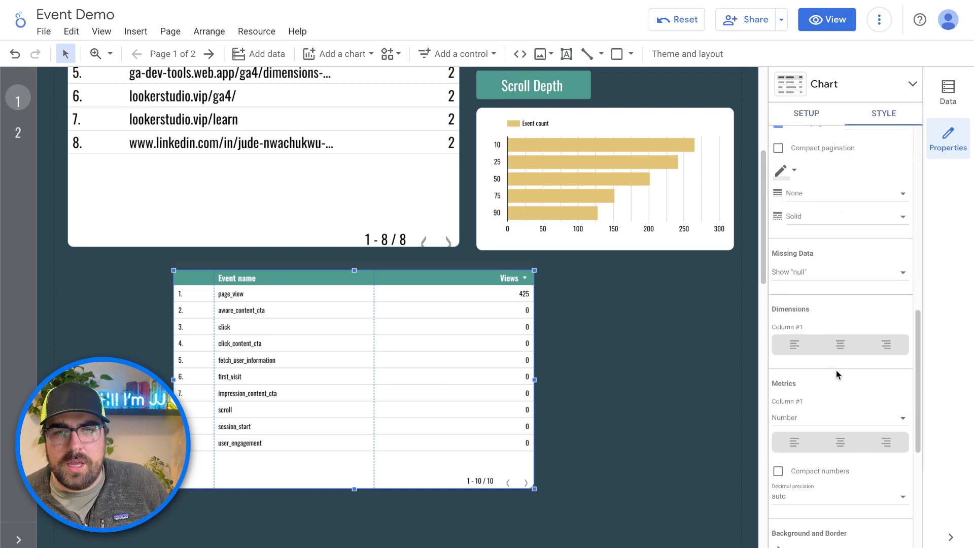
scroll(836, 371, down, 1)
click(808, 412)
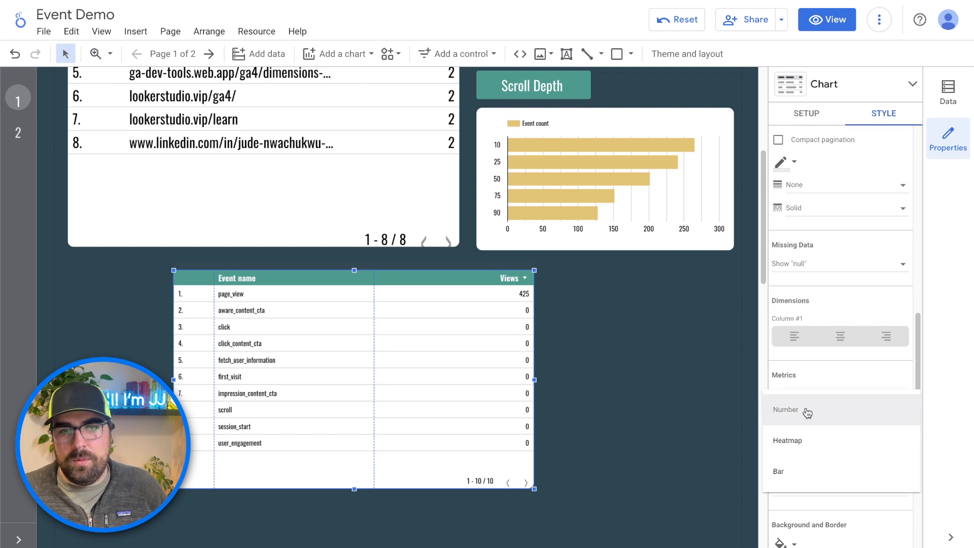
click(805, 467)
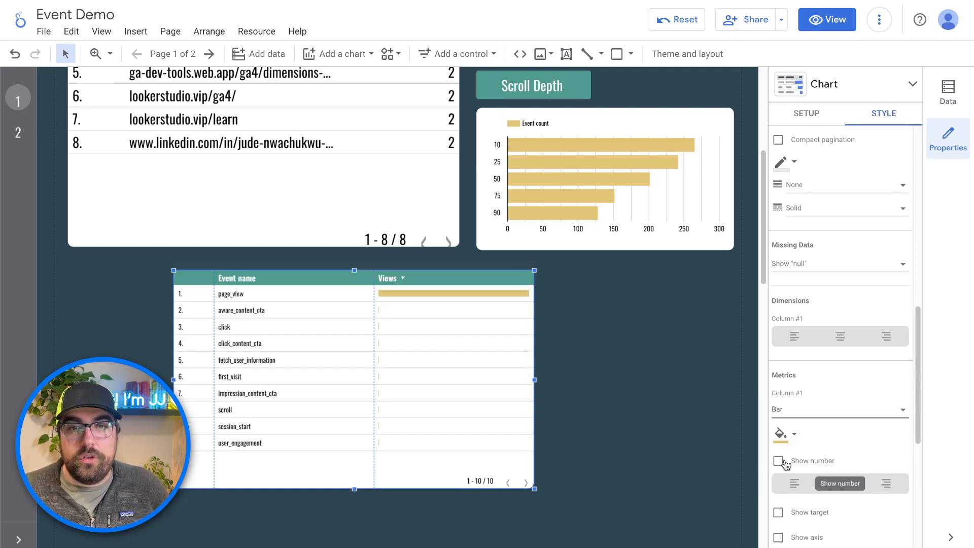
click(795, 462)
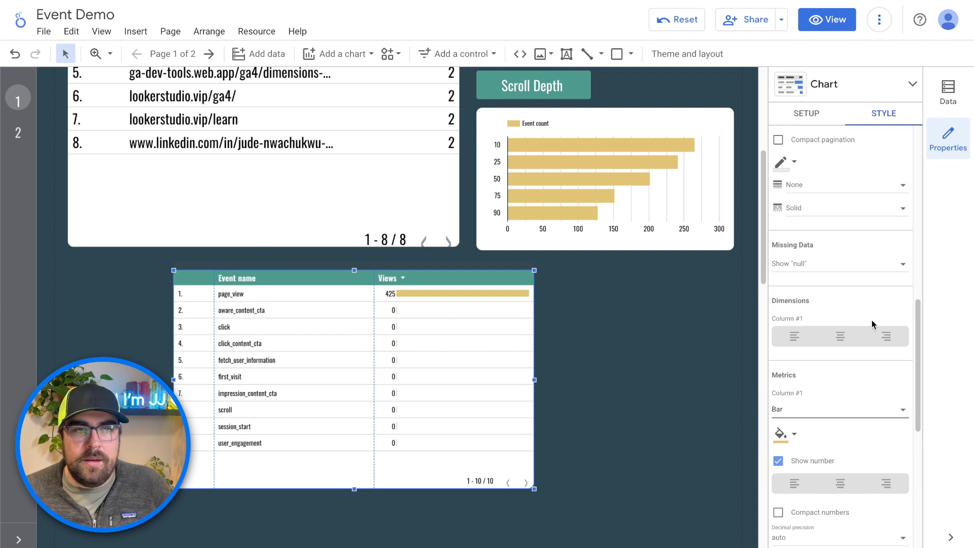
- Create a new filter for the Event name table that includes Event name with RegExp Match .*cta$
scroll(873, 324, up, 1)
scroll(793, 191, up, 10)
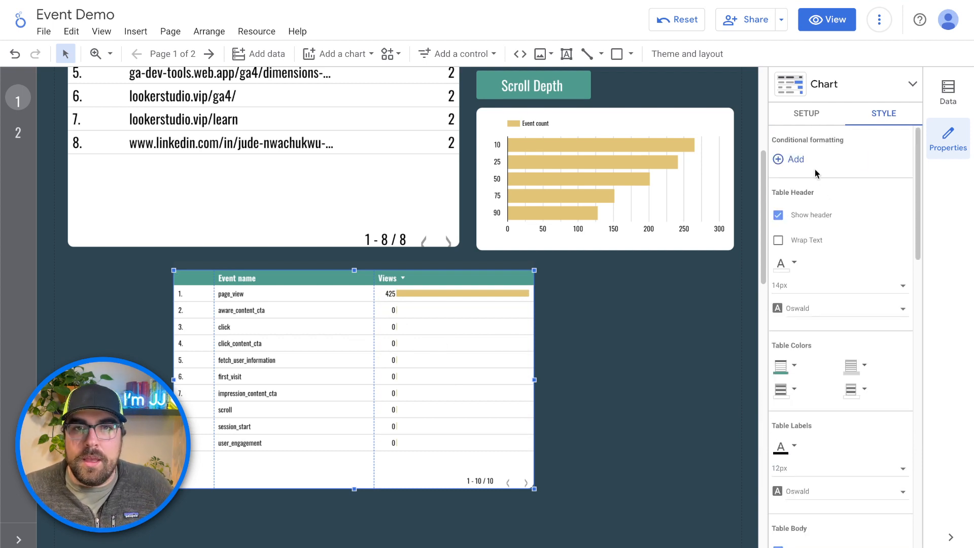
click(806, 115)
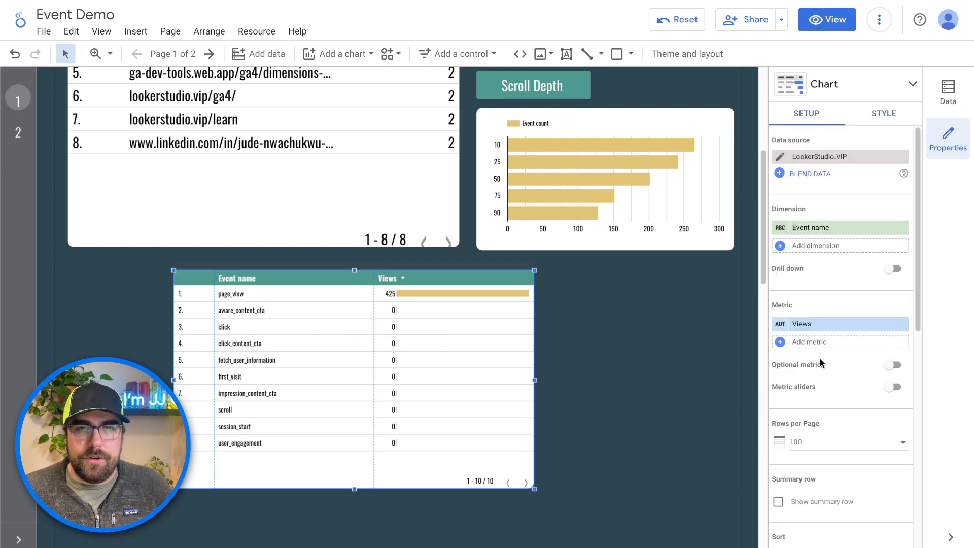
scroll(820, 365, down, 10)
click(823, 455)
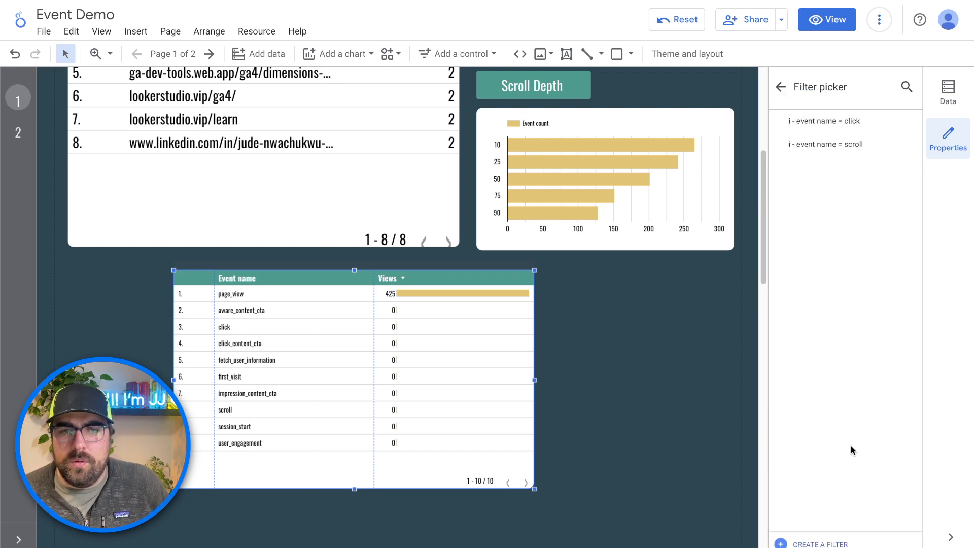
click(828, 544)
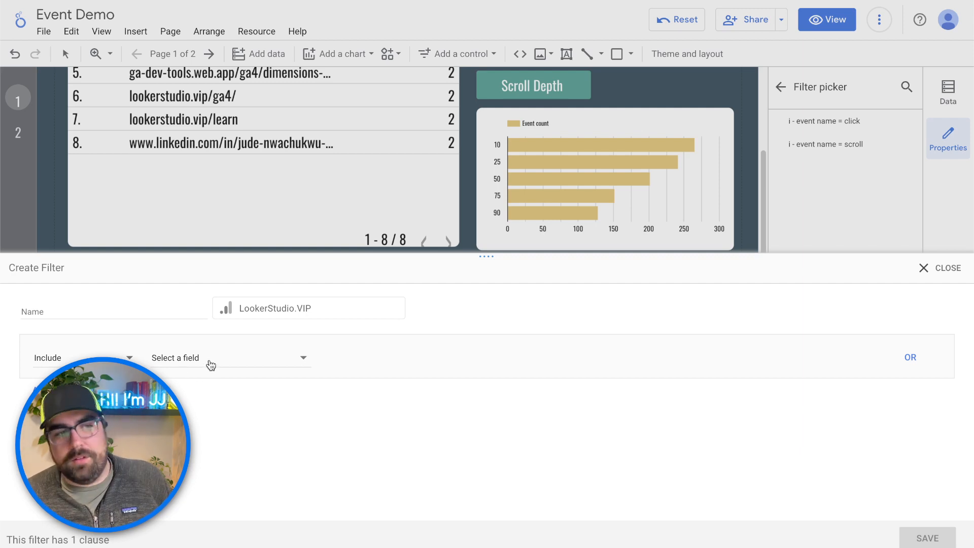
click(212, 360)
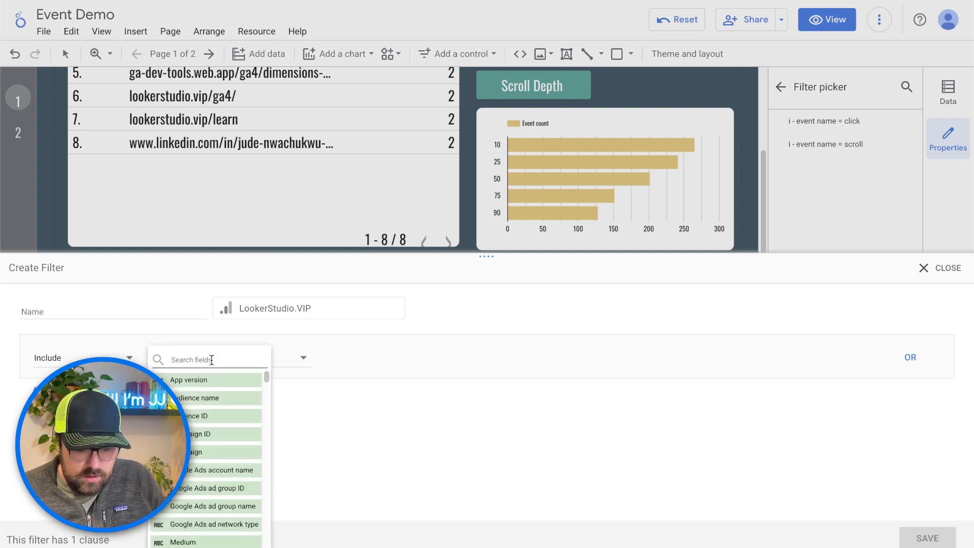
text(event)
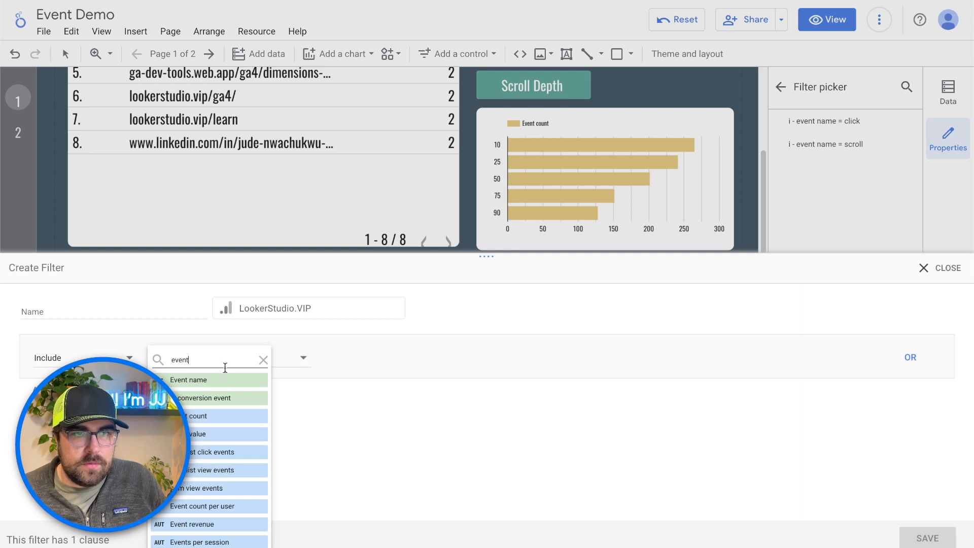
click(229, 381)
click(343, 366)
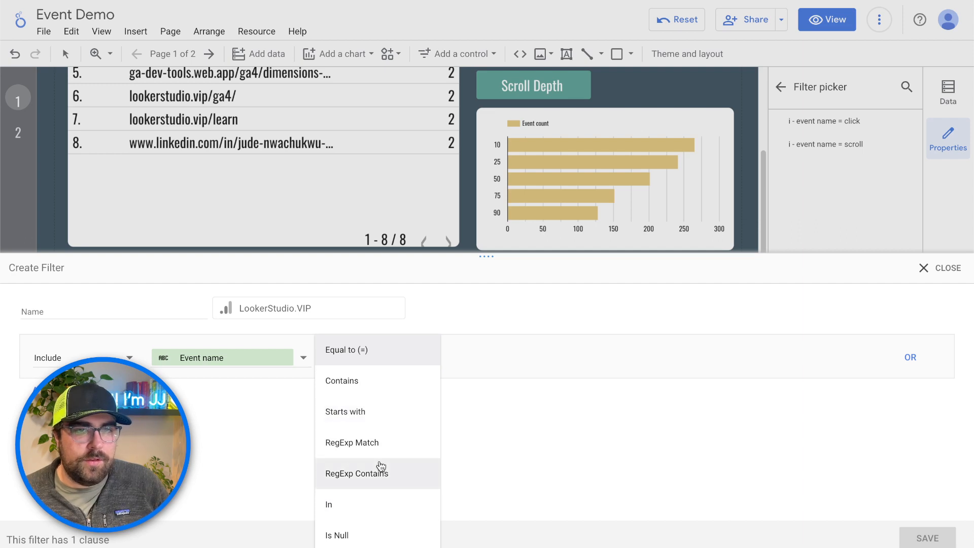
click(377, 455)
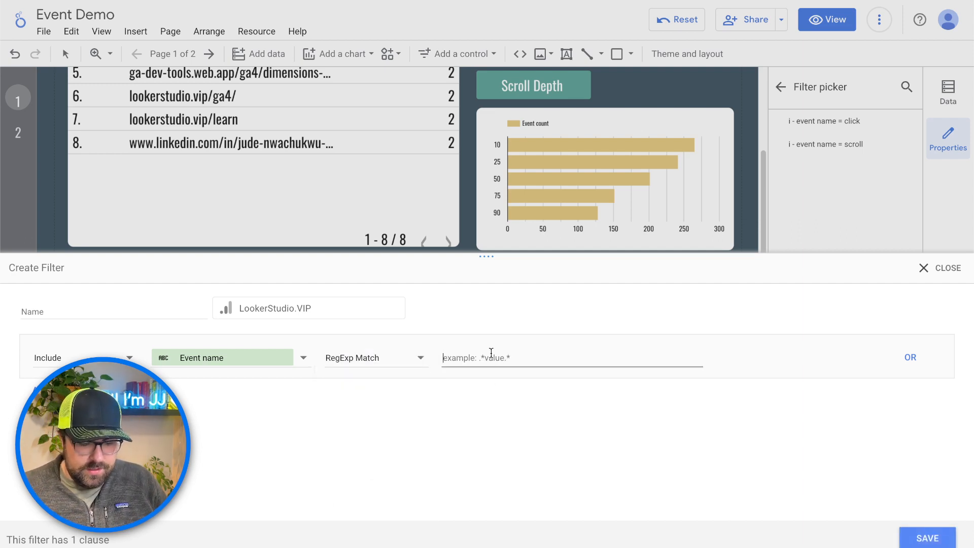
text(.*cta$)
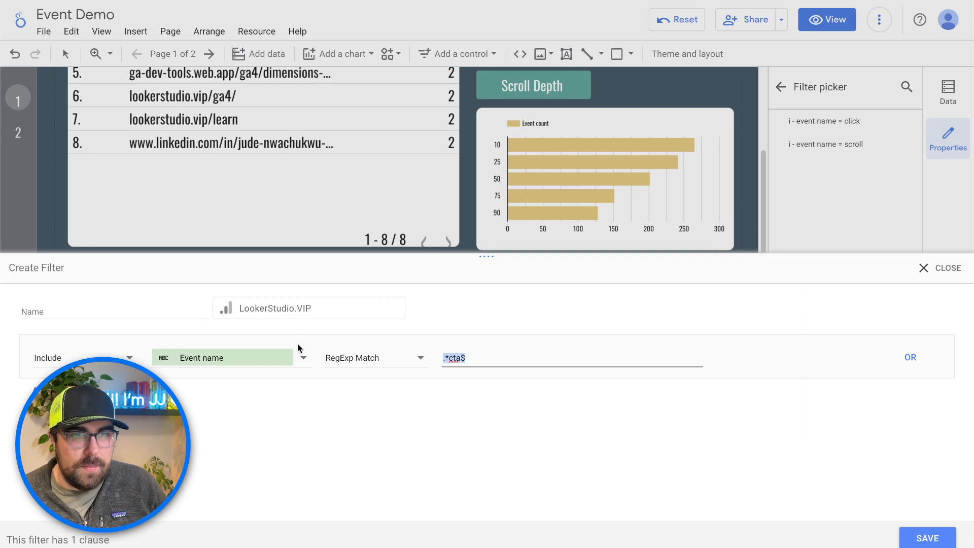
- Name the filter "i - event name = reg - .*cta$" and save it to the table
click(150, 309)
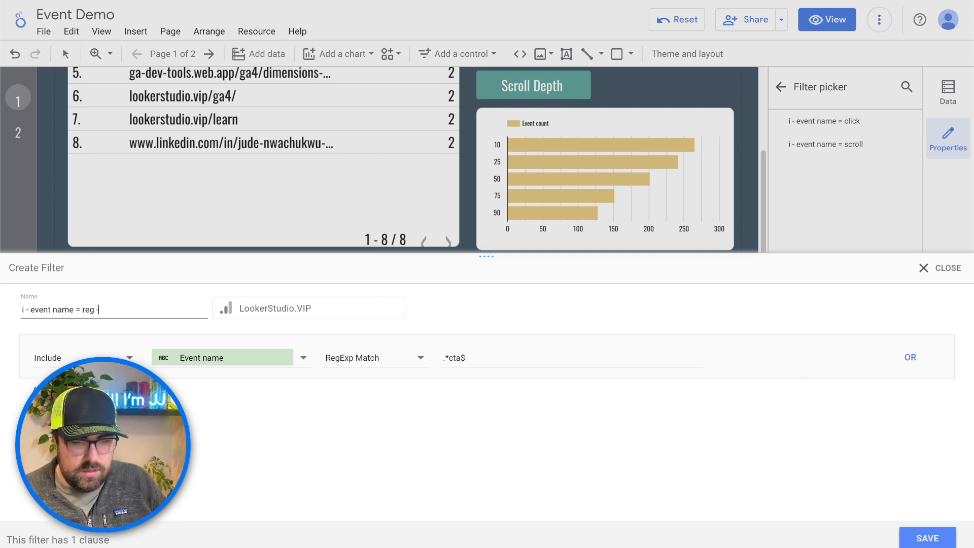
text(.*cta$)
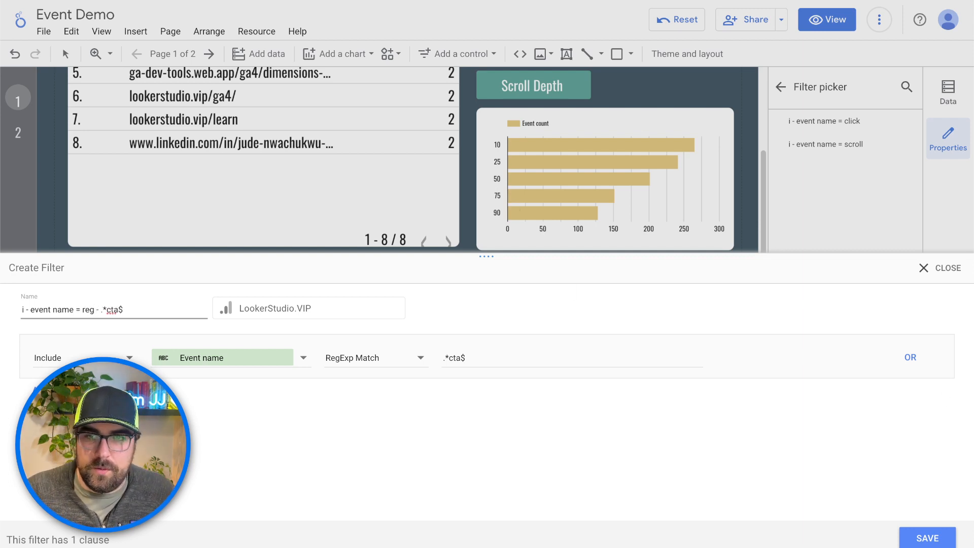
click(924, 537)
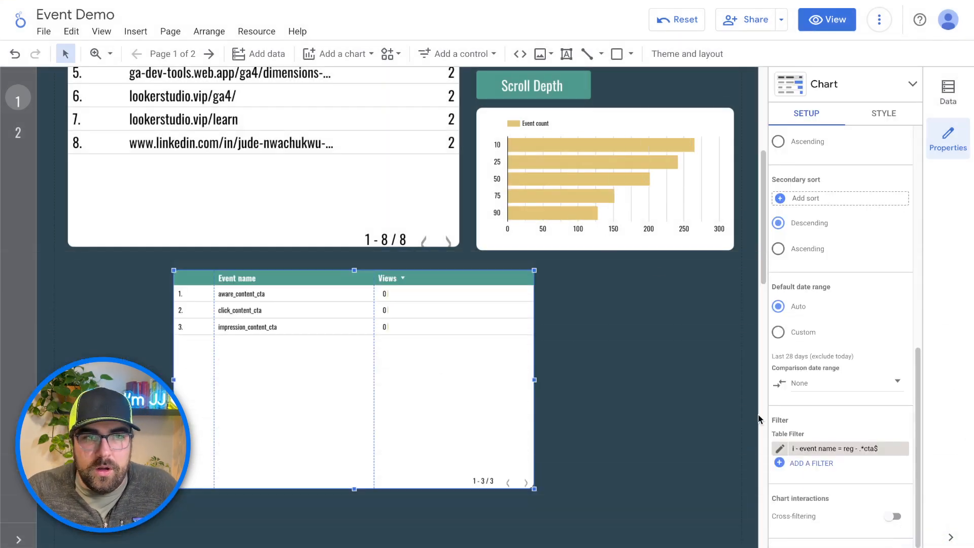
- Replace the Event name table's Views metric with Event count
scroll(838, 304, up, 10)
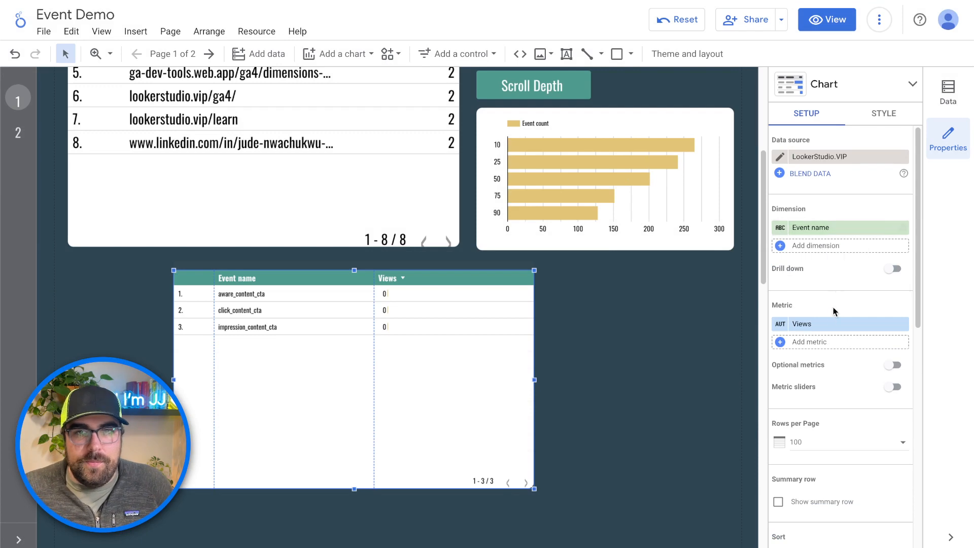
click(837, 324)
text(event)
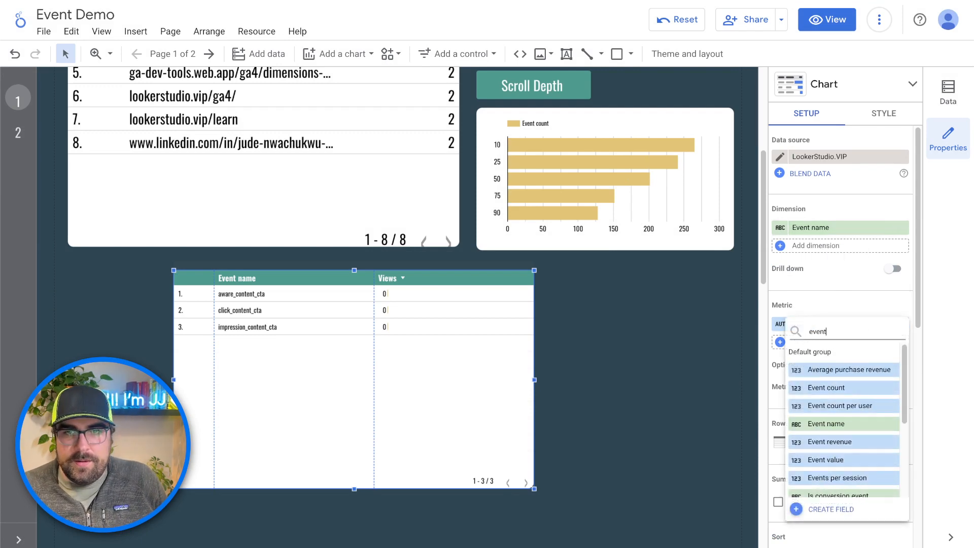
click(859, 370)
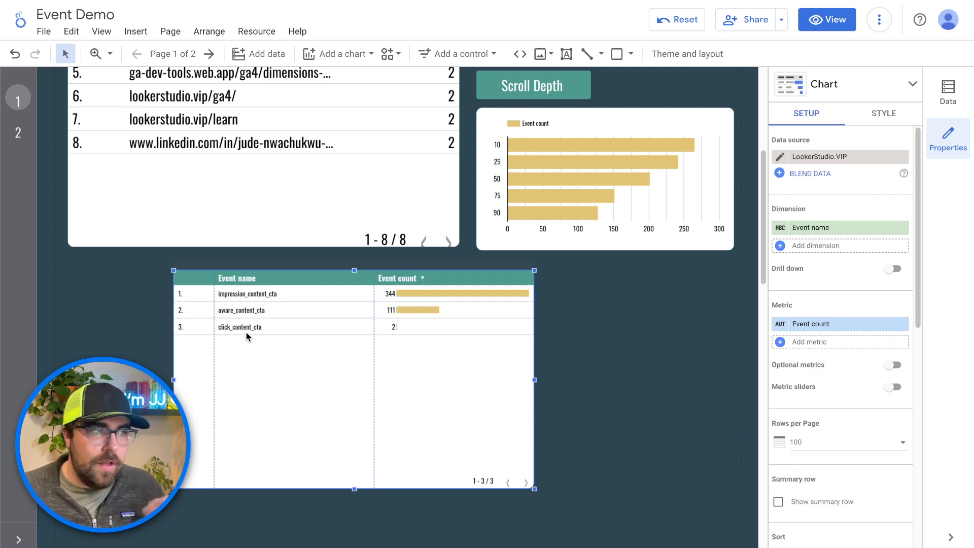
- Add Content CTA Location as a second dimension to the event table, widening the table and narrowing its Event name column to fit
click(834, 247)
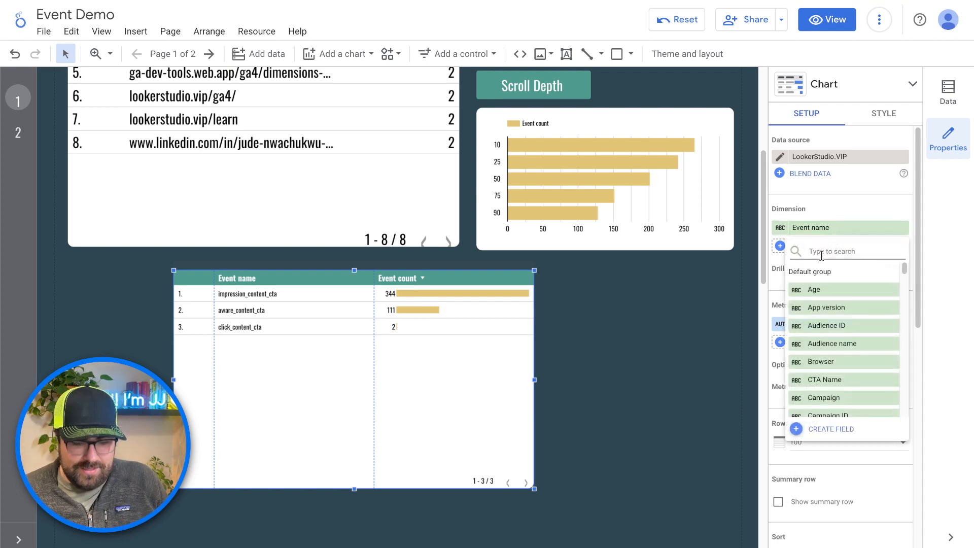
text(cta)
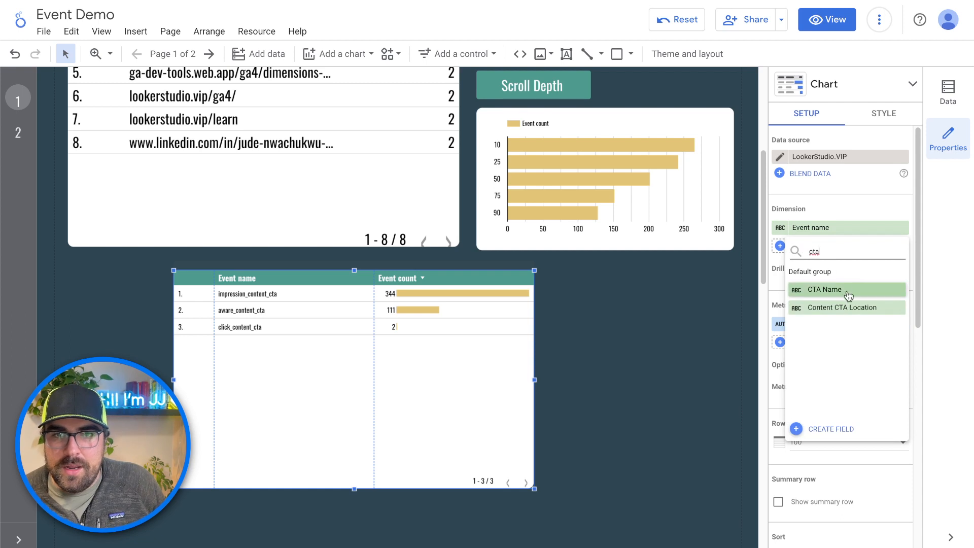
click(848, 308)
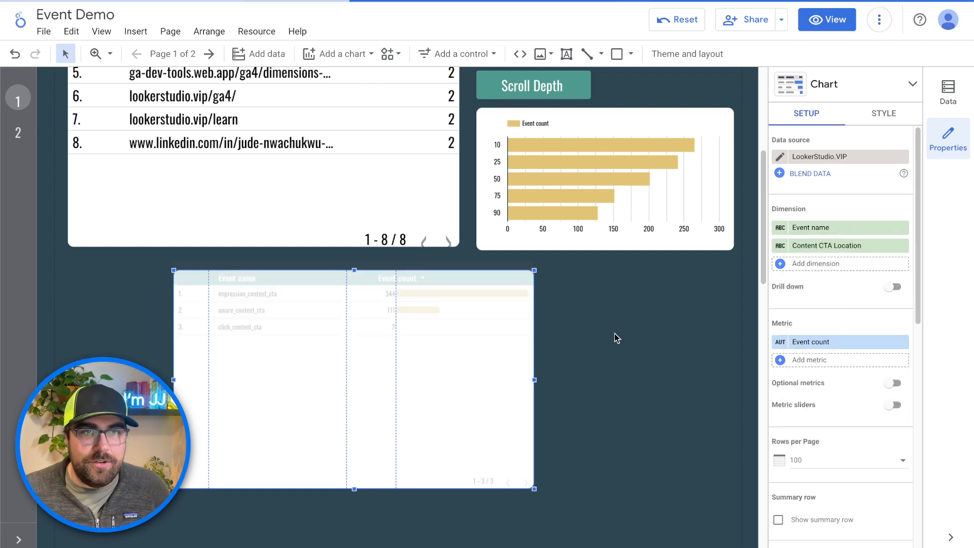
drag(537, 381, 616, 380)
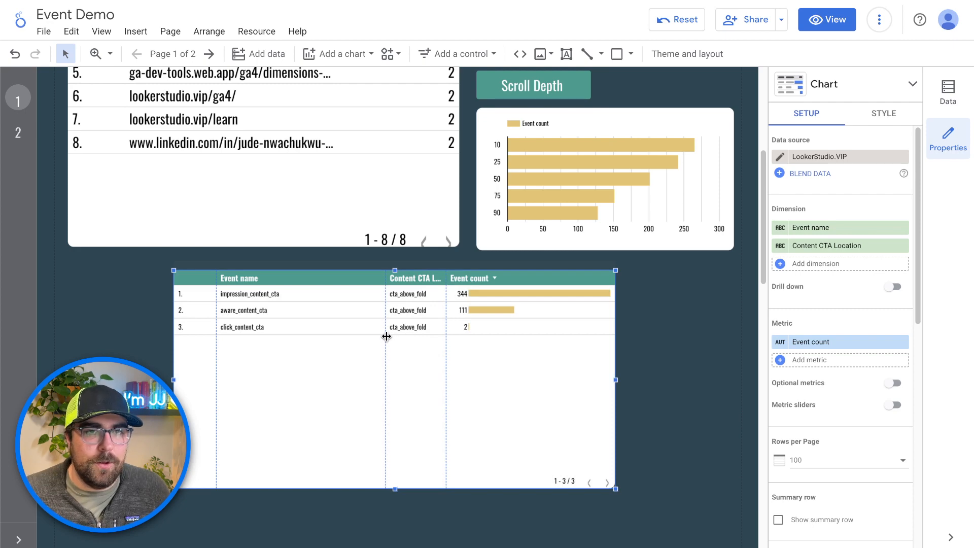
drag(387, 336, 315, 344)
- Clear the lookerstudio.vip/new-metrics/ selection from the Clean Page URL drop-down
scroll(322, 309, up, 5)
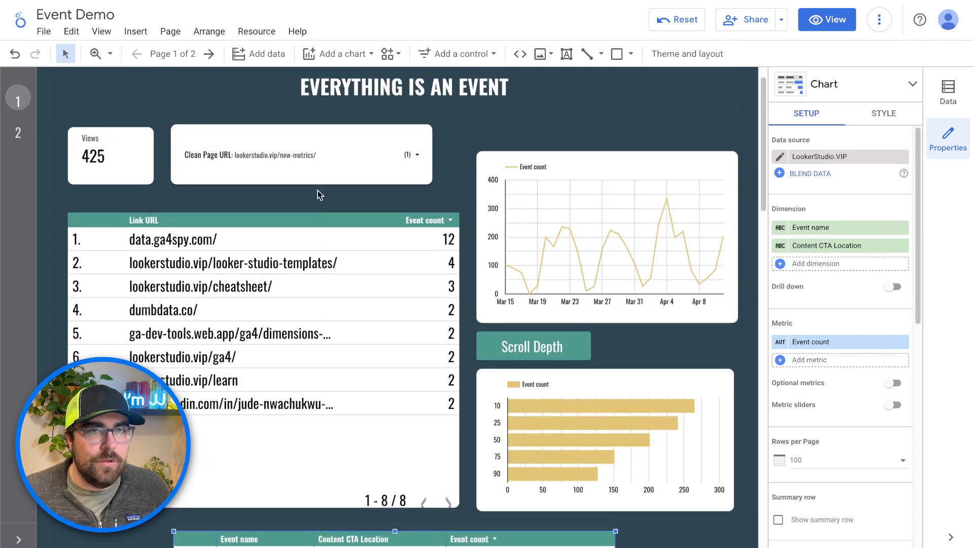
click(313, 167)
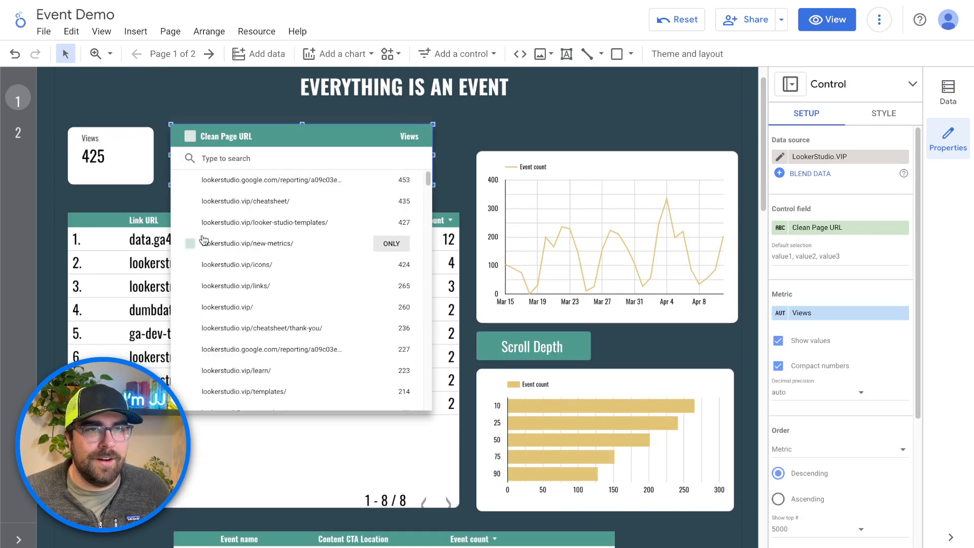
click(561, 111)
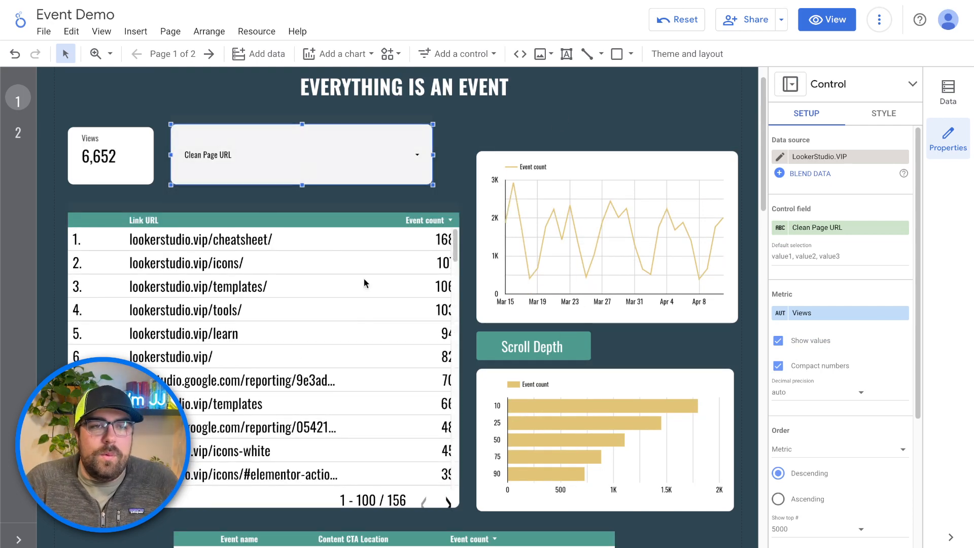
- Turn on drill down for the CTA event table and select its click_content_cta row
scroll(464, 256, down, 1)
scroll(236, 315, down, 1)
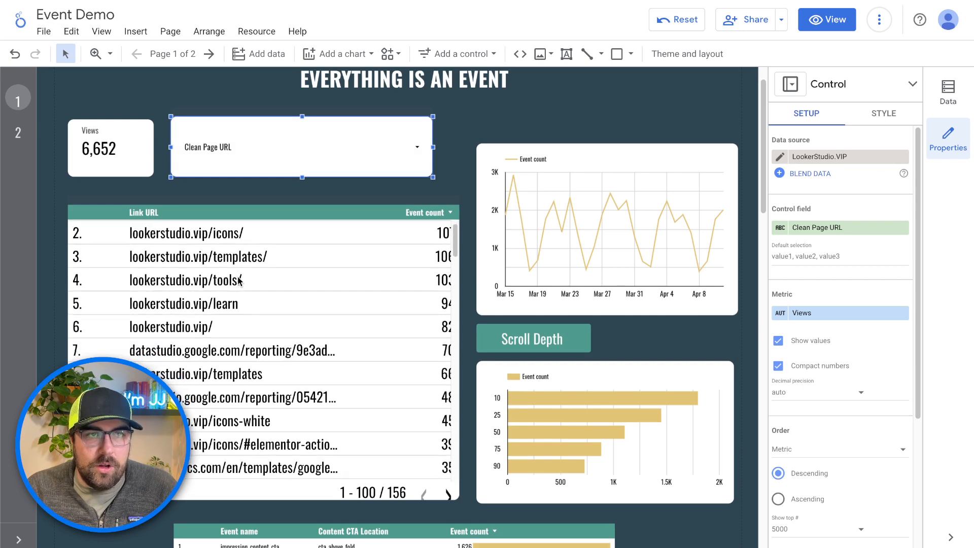
scroll(269, 286, up, 1)
scroll(574, 302, down, 5)
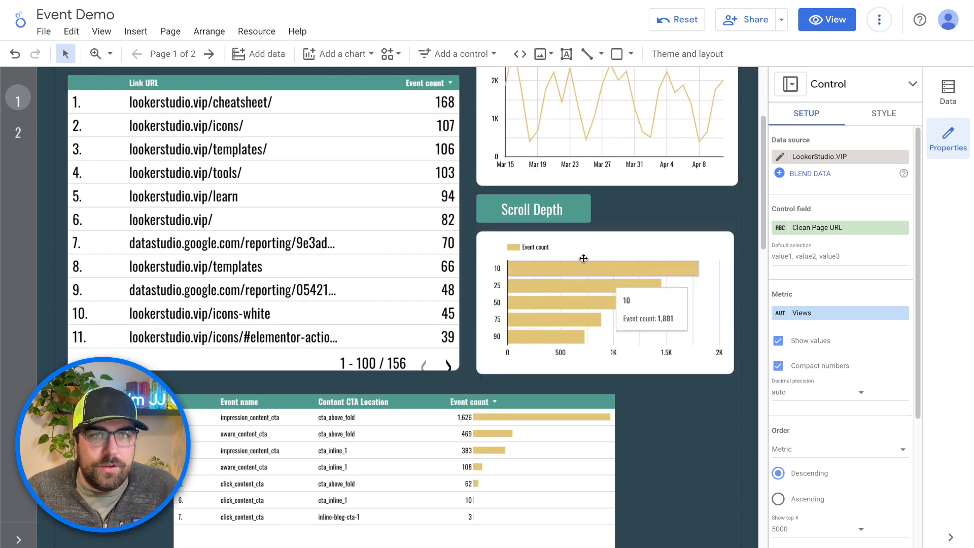
scroll(671, 391, down, 1)
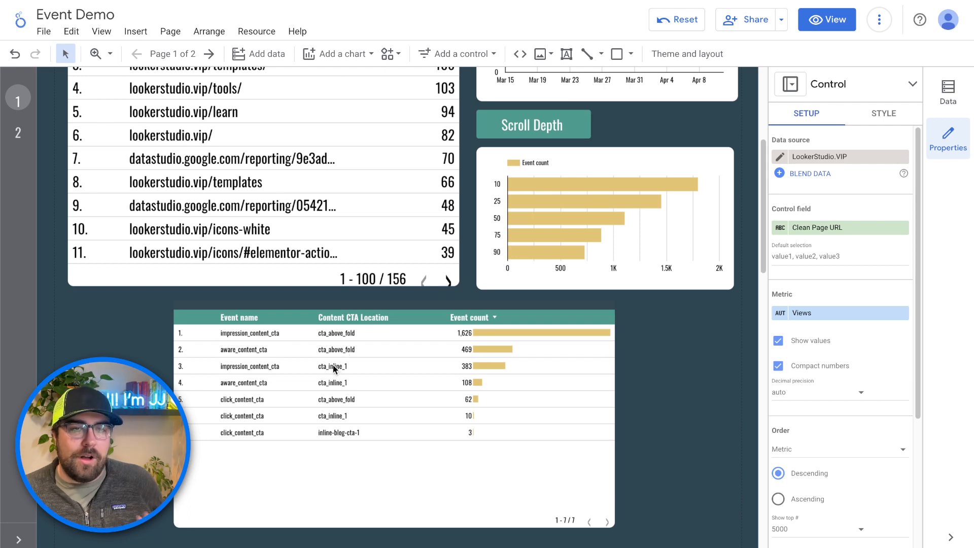
click(338, 399)
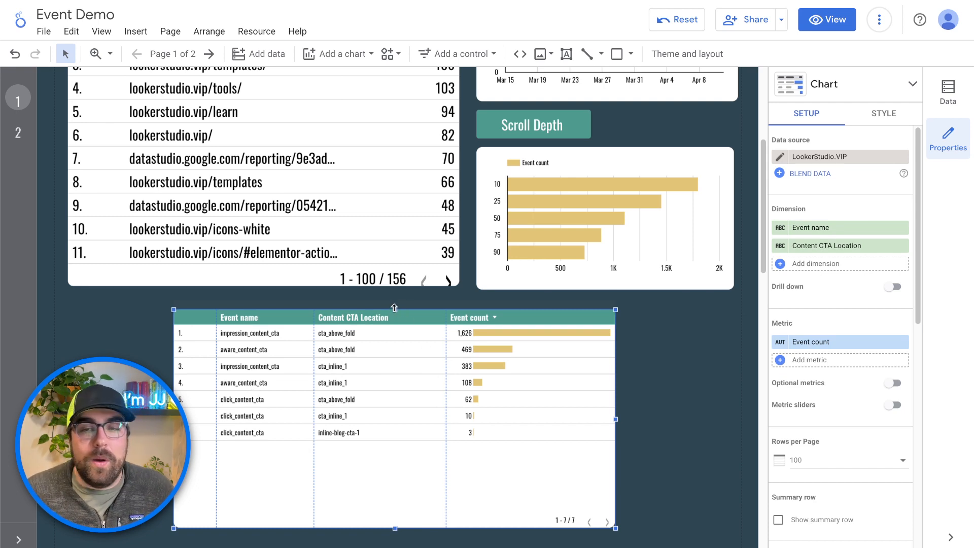
click(894, 286)
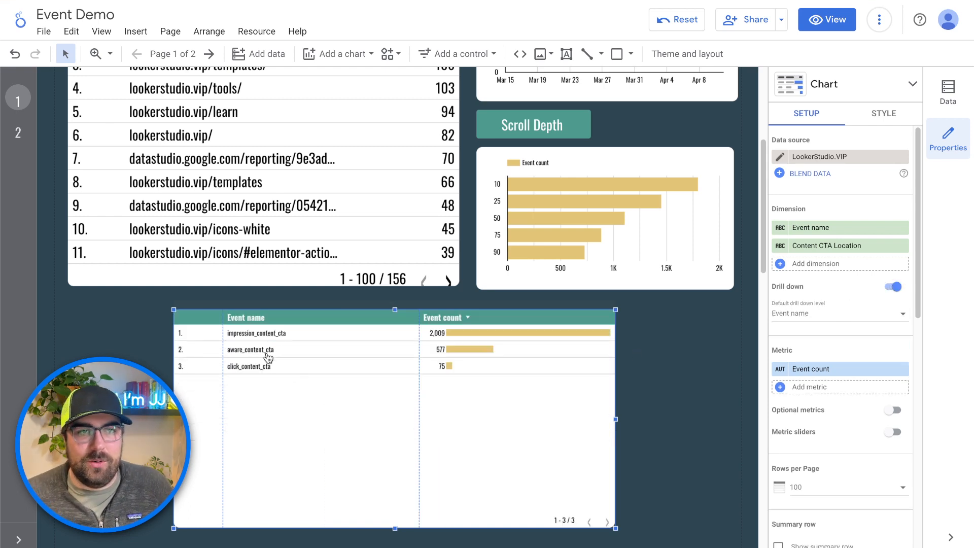
click(265, 370)
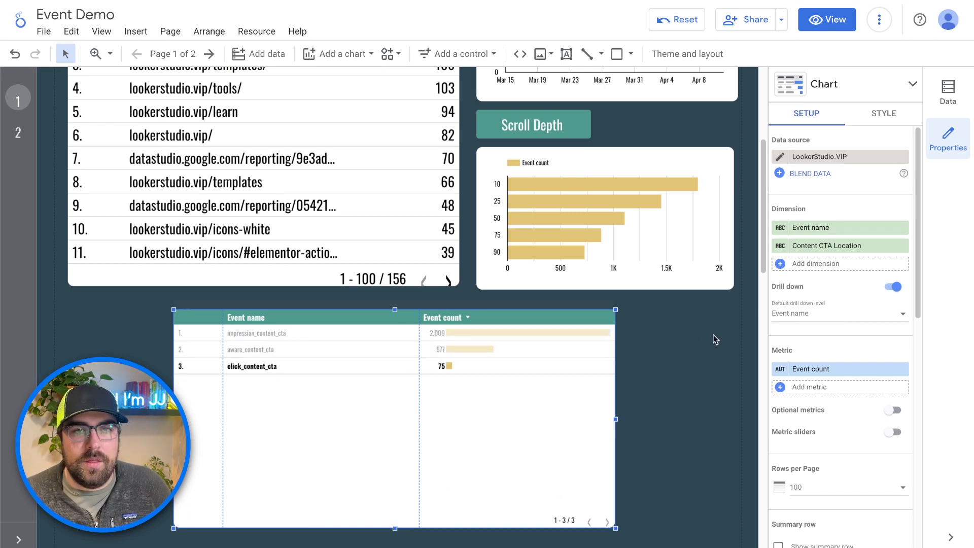
- Set the CTA event table's chart header to Always show and make its header controls orange from the theme colors
scroll(869, 374, down, 2)
scroll(867, 442, down, 10)
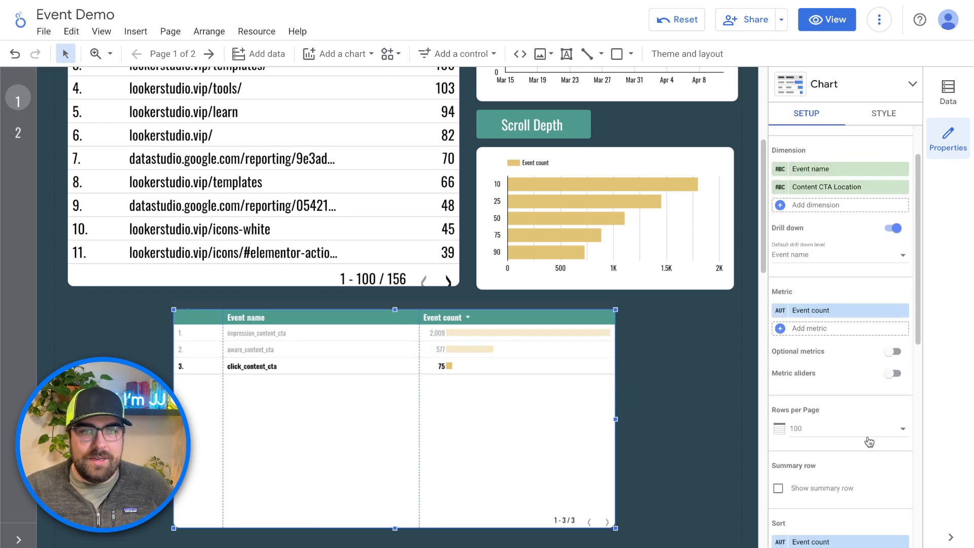
click(882, 119)
click(854, 457)
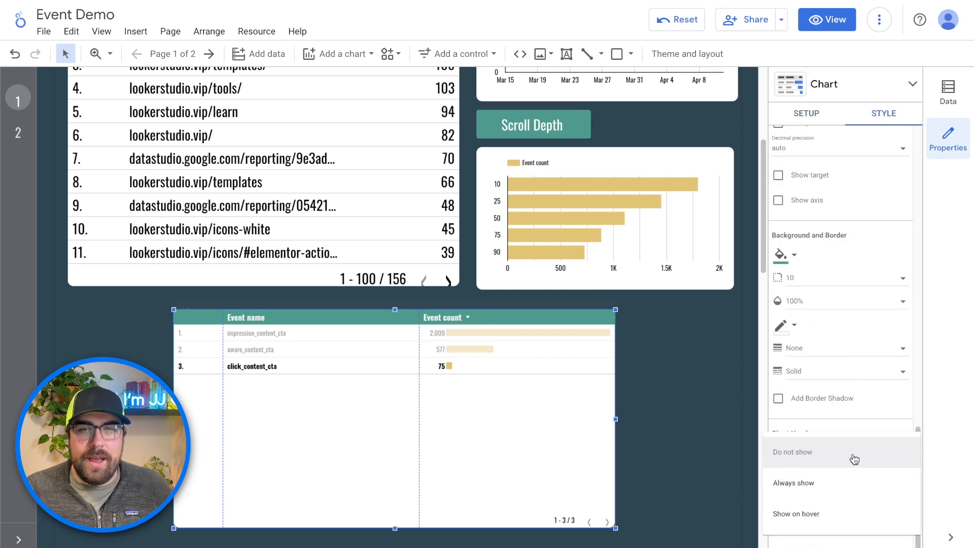
click(838, 494)
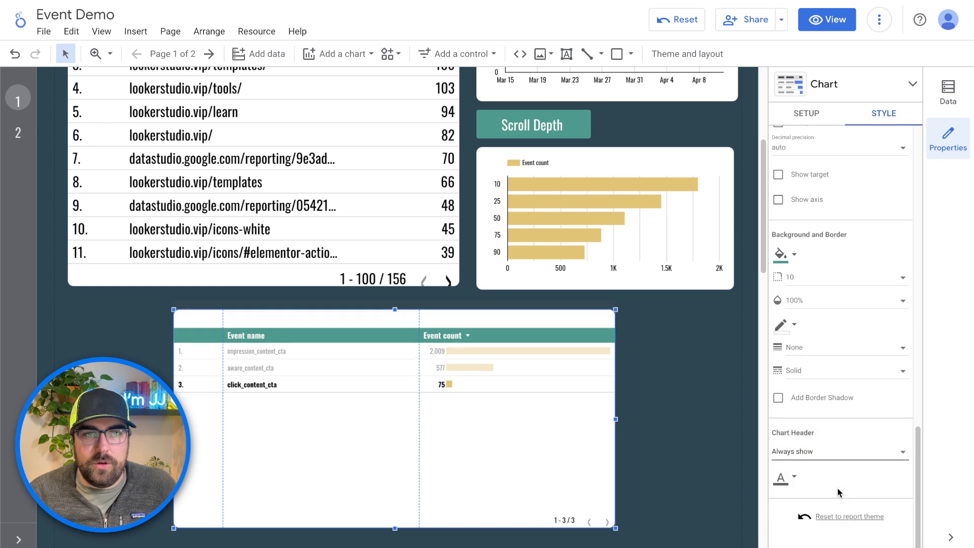
click(796, 482)
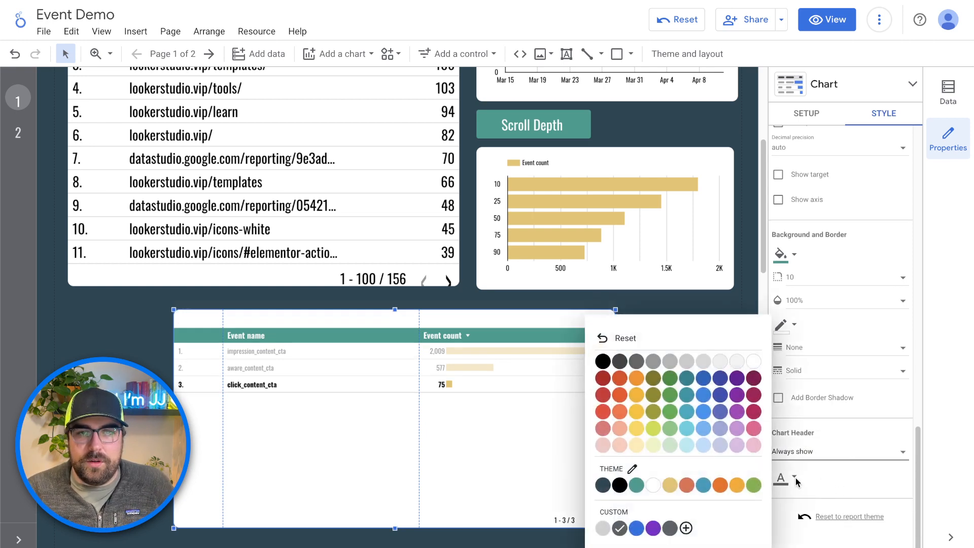
click(723, 482)
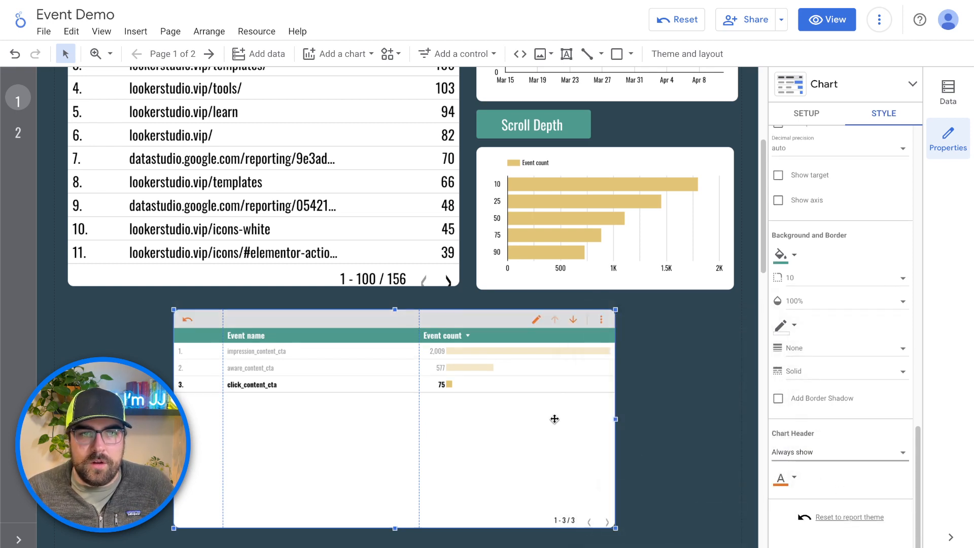
- Drill the CTA event table down to Content CTA Location and turn on its cross-filtering
click(577, 323)
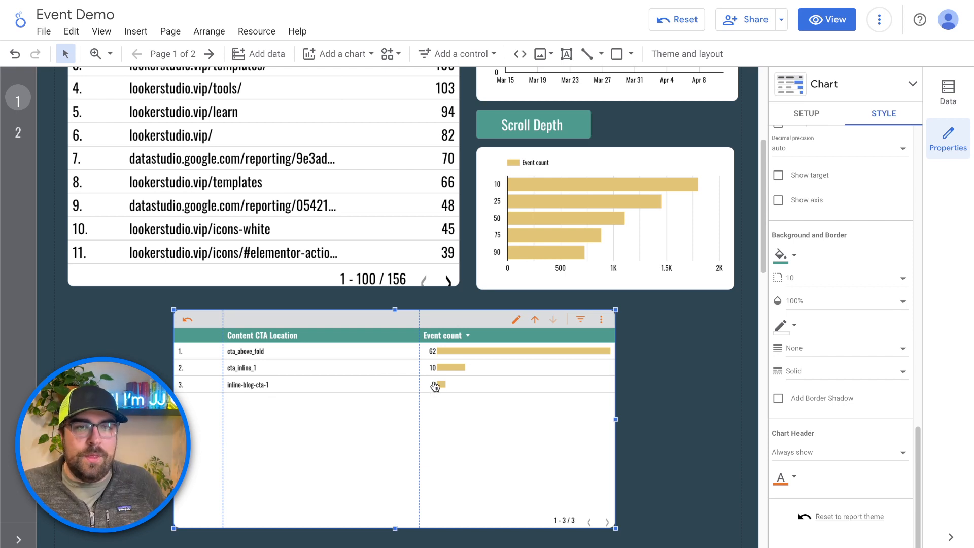
click(808, 114)
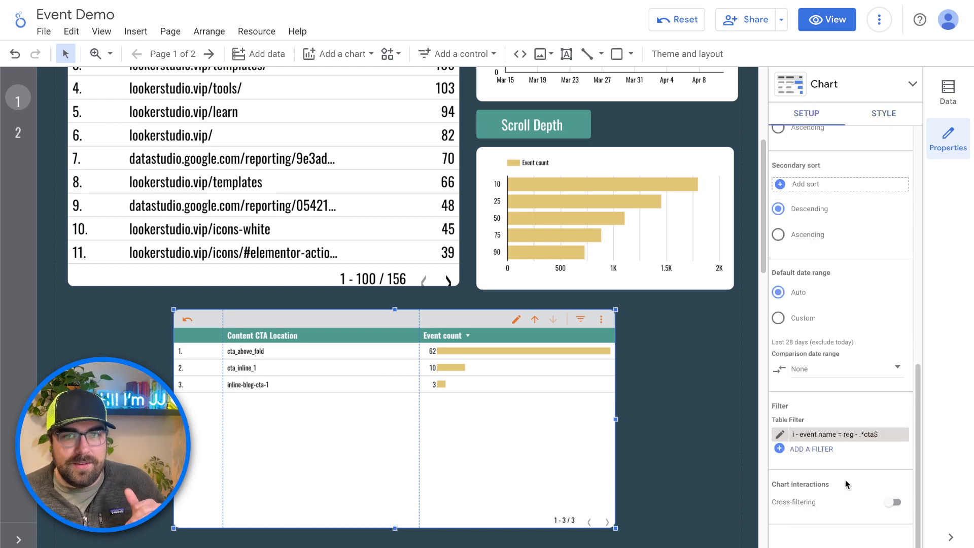
click(893, 503)
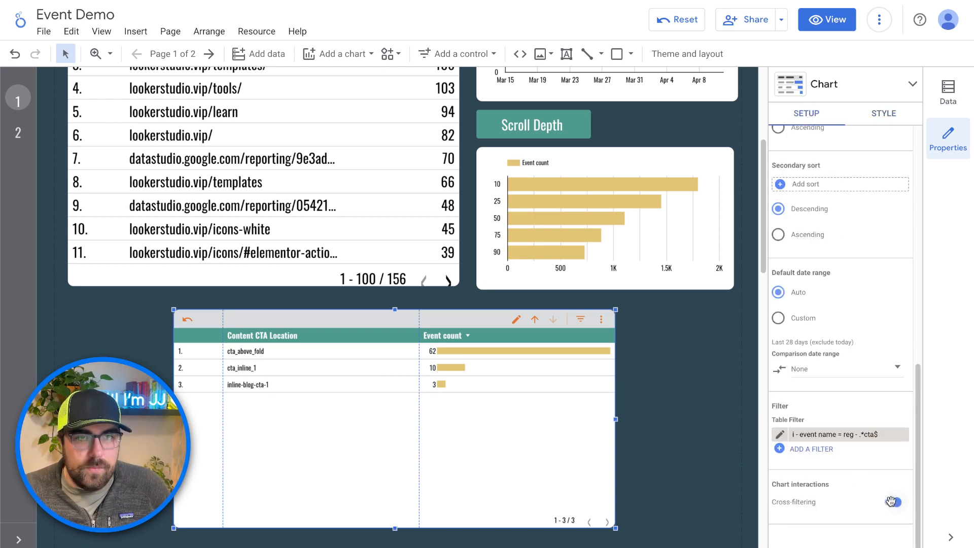
- Check the cross-filtering settings of the Scroll Depth bar chart and the event count time series
scroll(664, 342, up, 2)
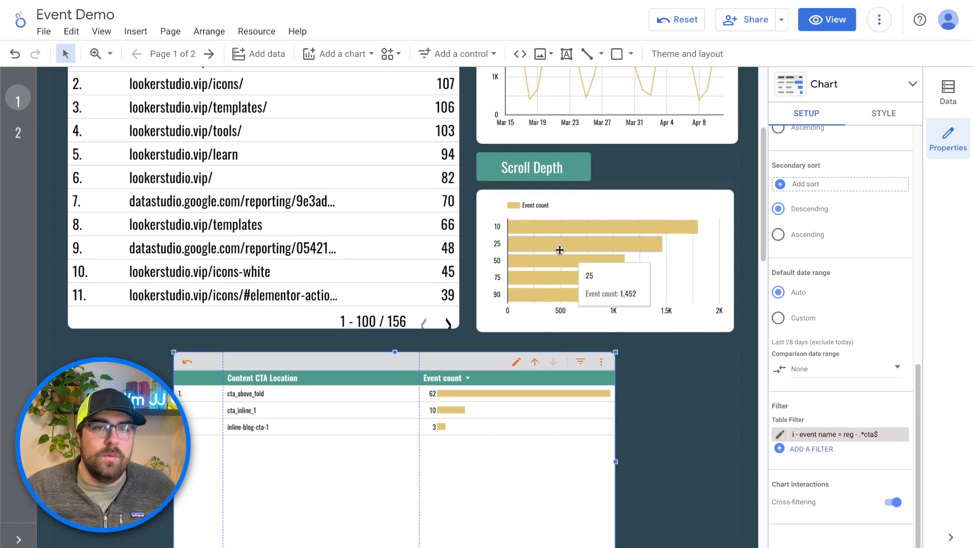
click(568, 209)
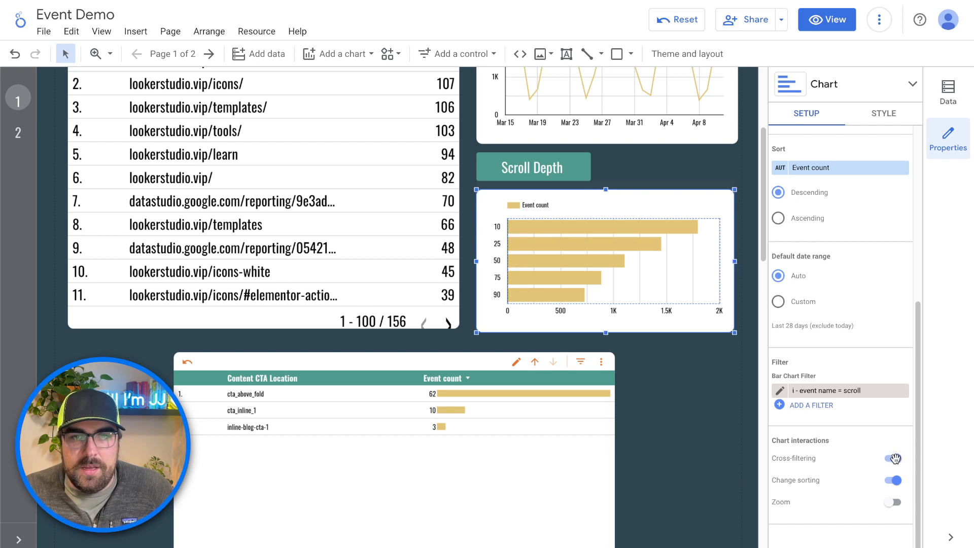
scroll(581, 400, up, 5)
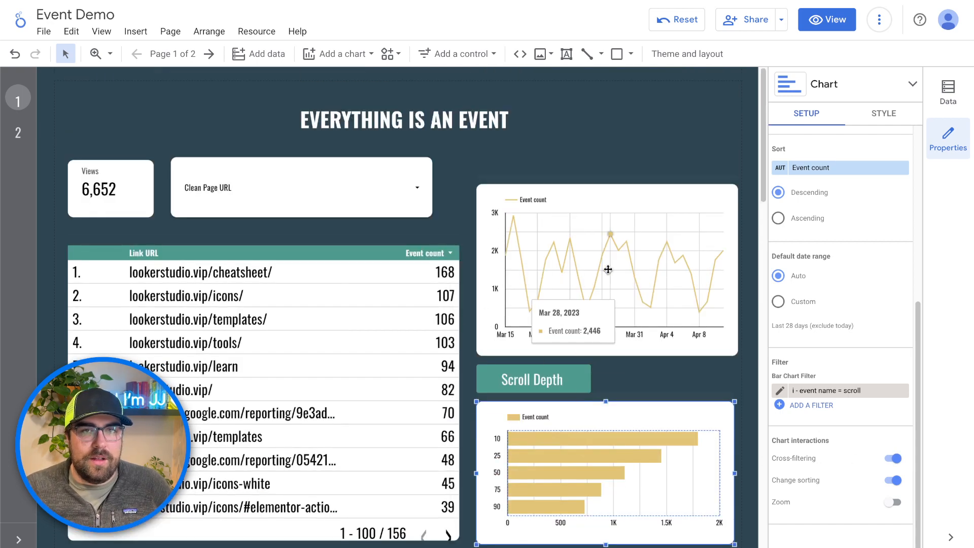
click(608, 269)
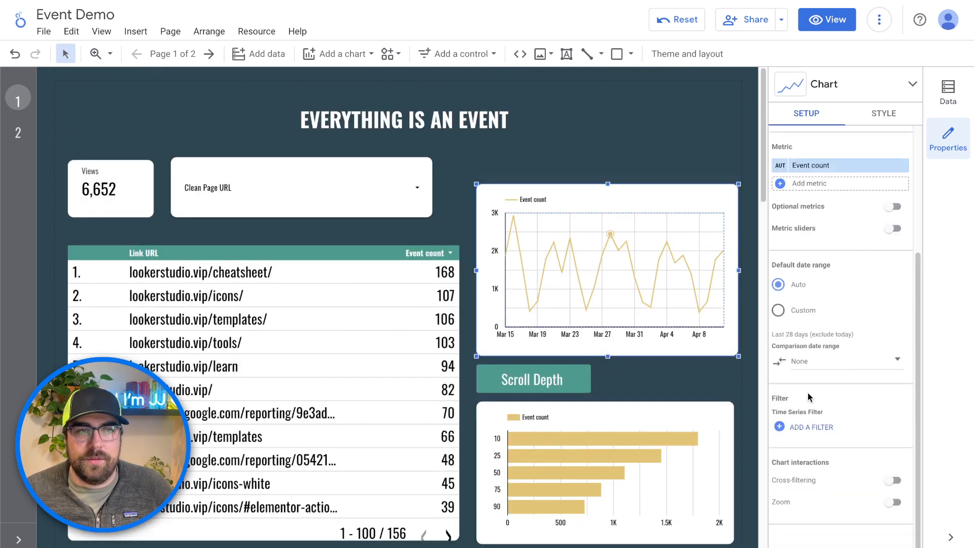
- Set the CTA event table's label font size to 18px and nudge the table slightly right and down
scroll(533, 454, down, 6)
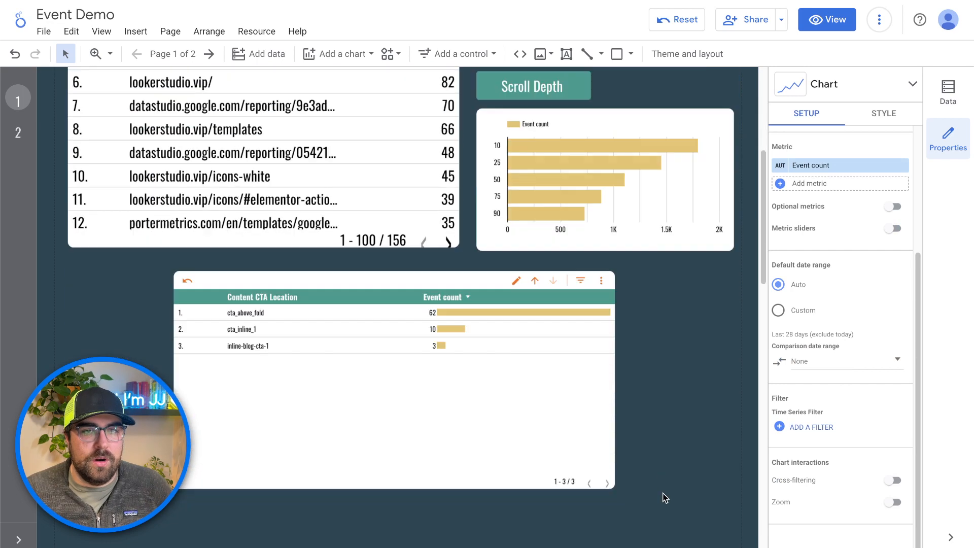
drag(526, 389, 546, 390)
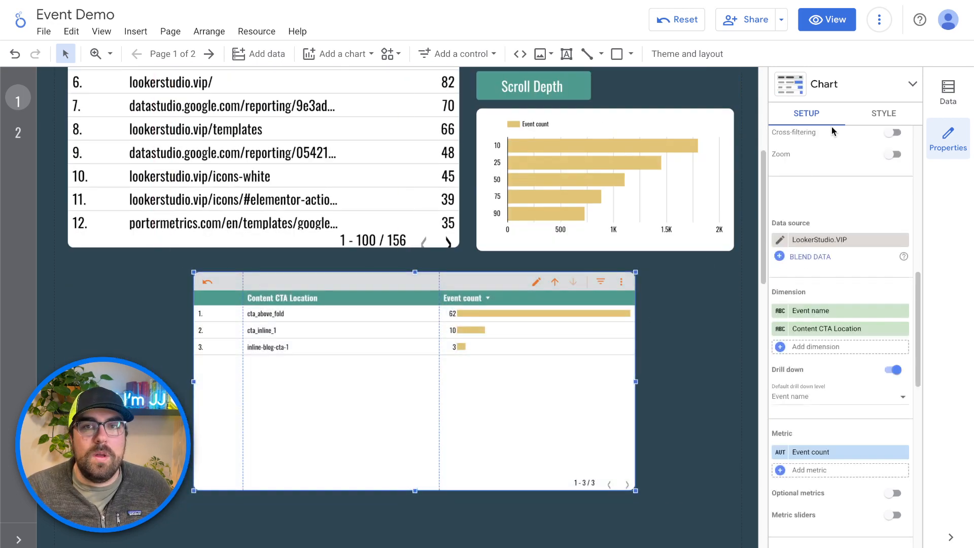
scroll(832, 131, down, 10)
click(878, 116)
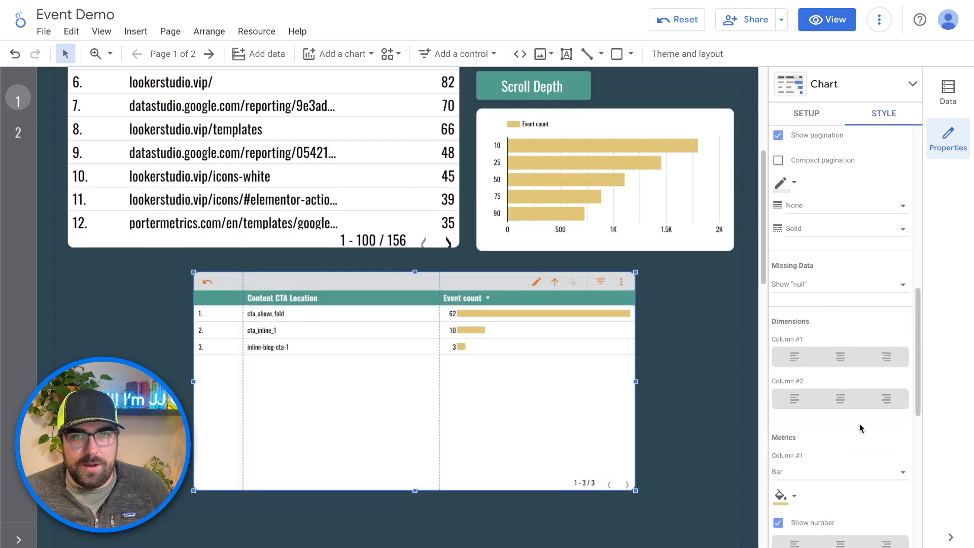
scroll(859, 424, down, 3)
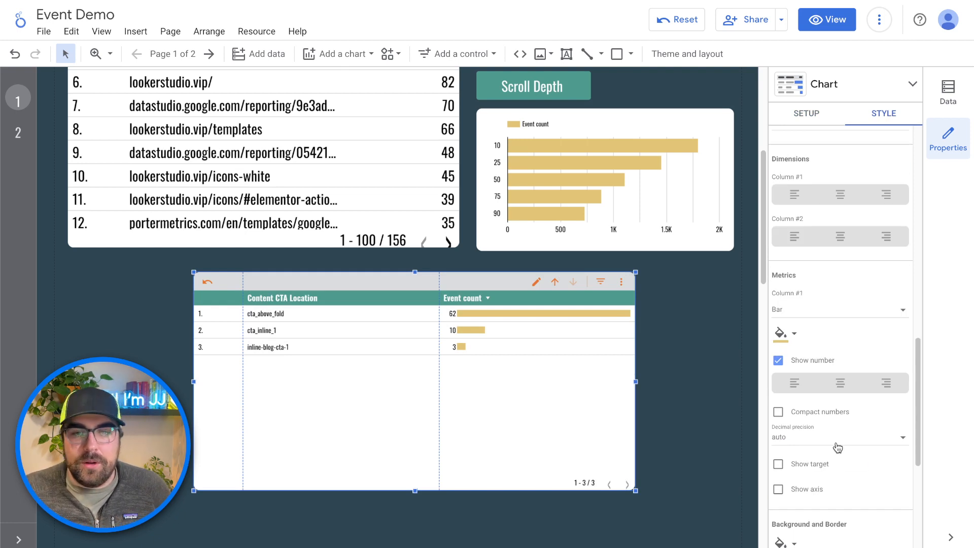
scroll(835, 359, down, 2)
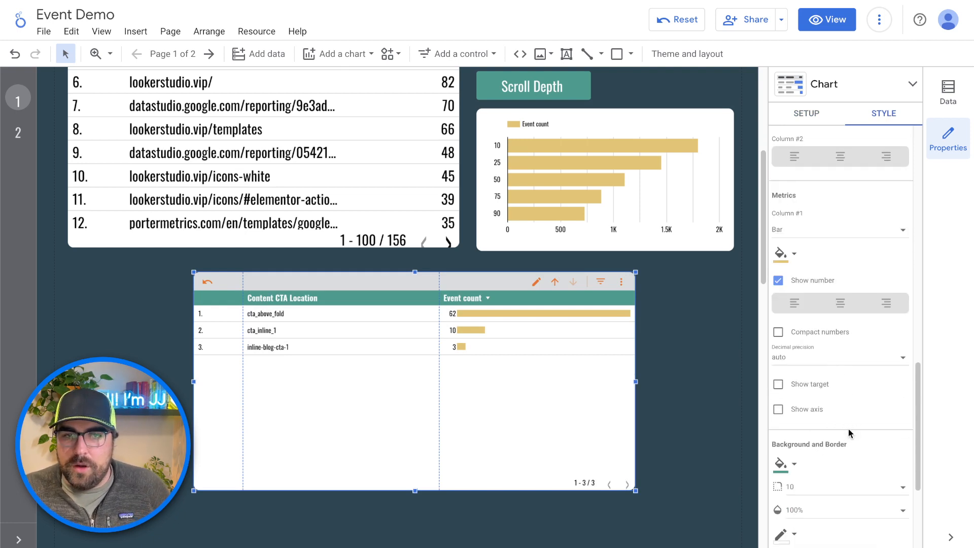
scroll(849, 429, down, 5)
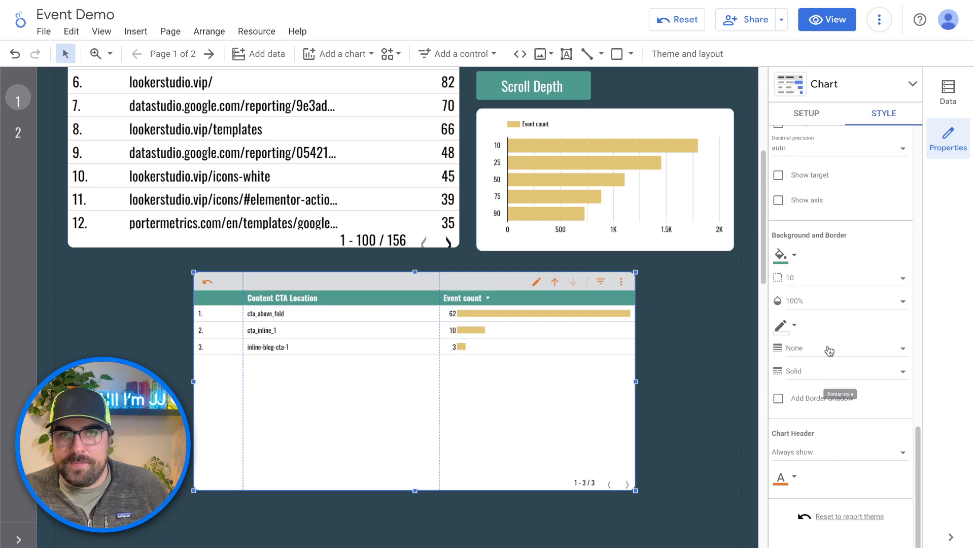
scroll(817, 300, up, 6)
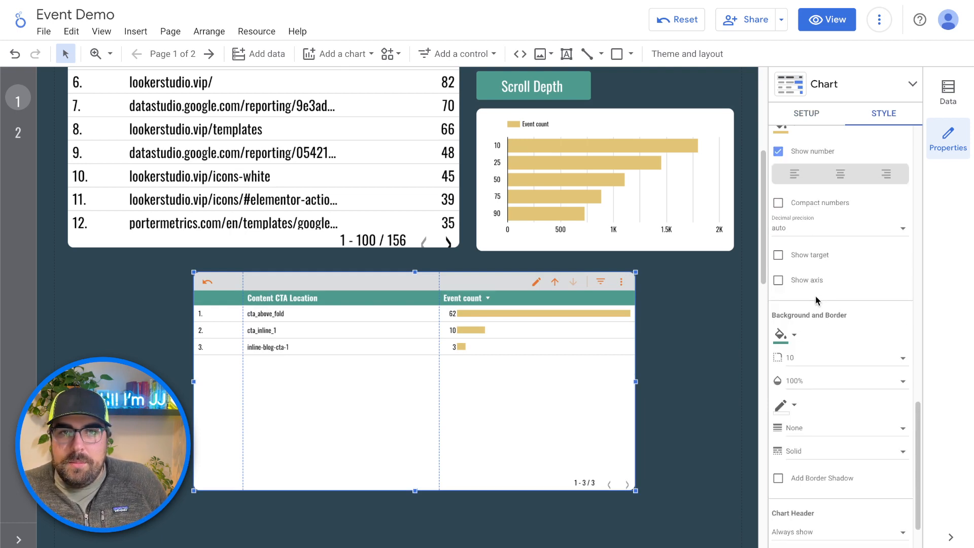
scroll(848, 372, up, 8)
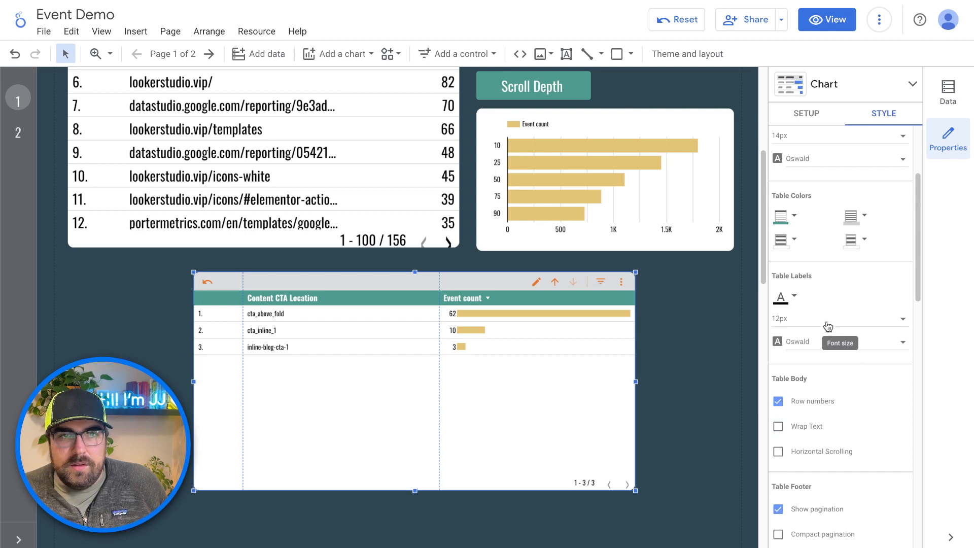
click(828, 326)
click(831, 410)
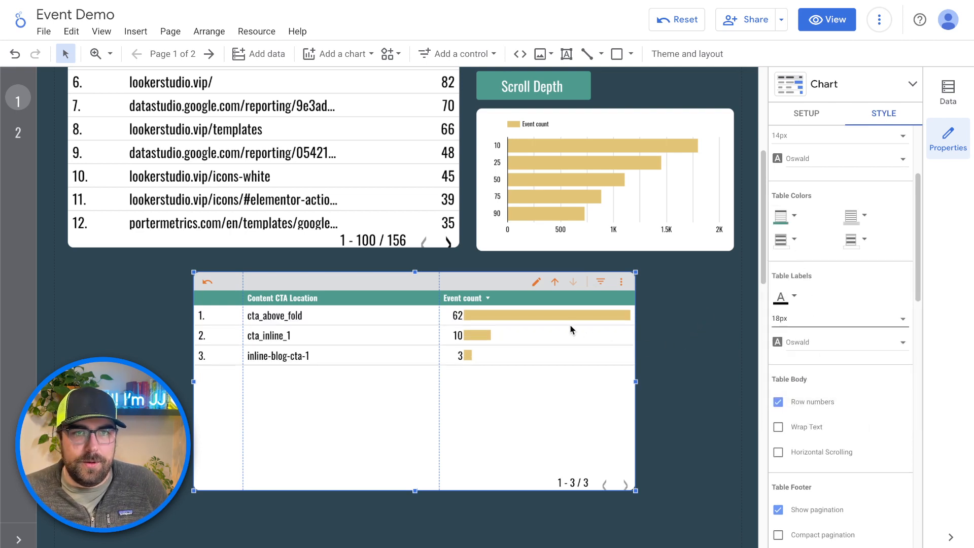
drag(572, 330, 569, 355)
scroll(634, 347, up, 5)
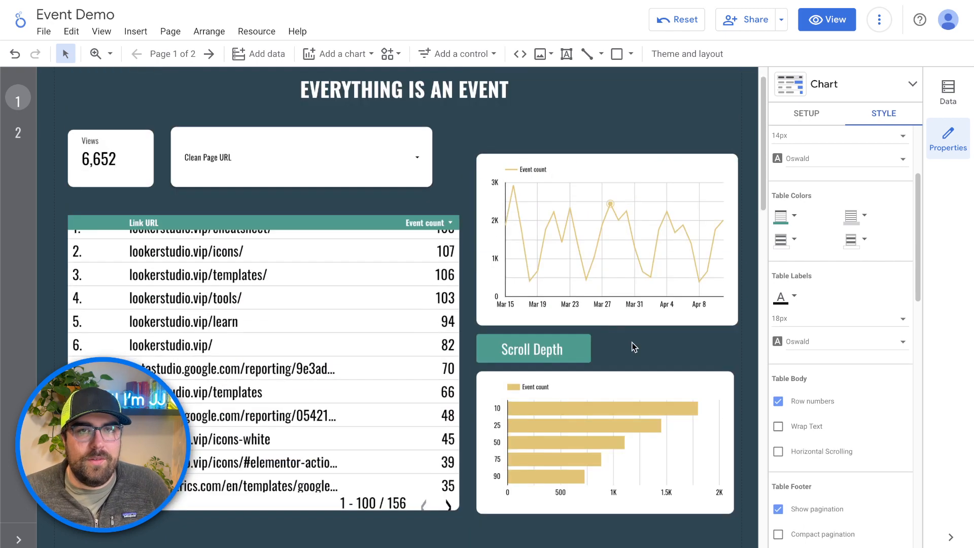
- Preview the report in view mode, examine the Link URL table, and return to editing
click(841, 32)
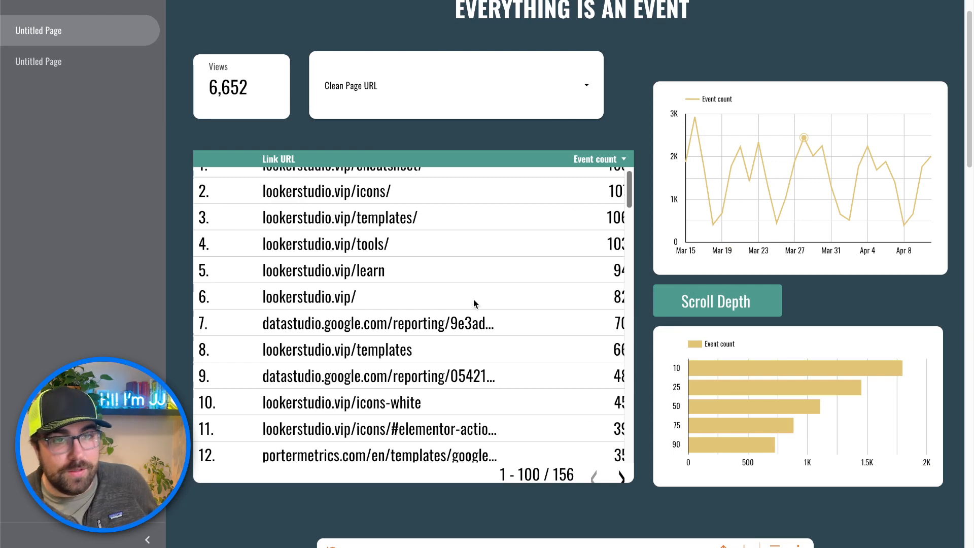
scroll(437, 298, up, 1)
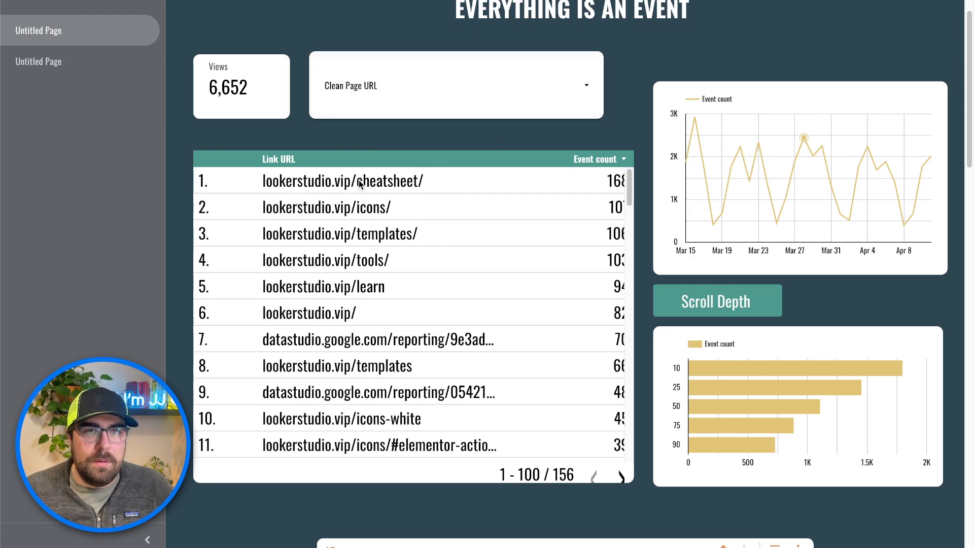
mouse_move(715, 20)
click(802, 25)
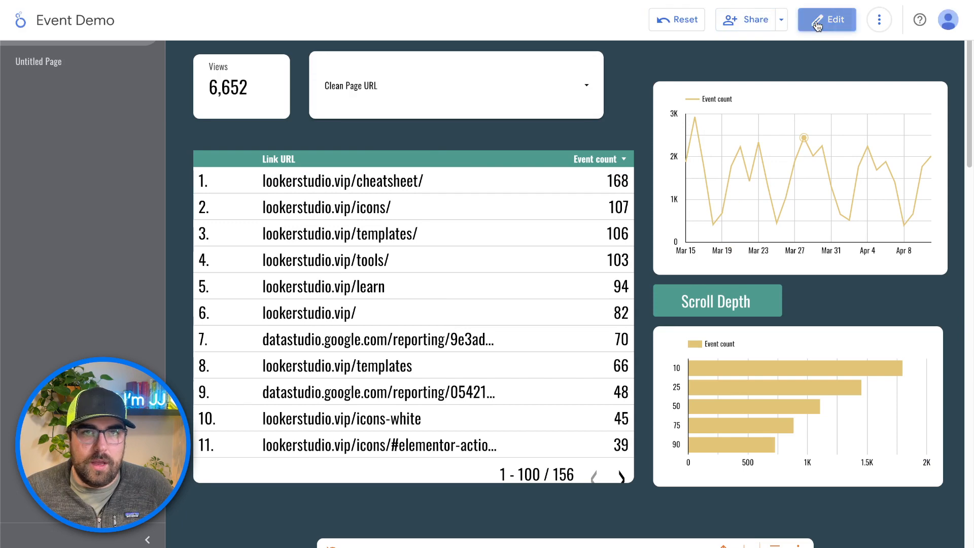
- Turn on cross-filtering for the Link URL table and lower its top edge to free space beneath the Clean Page URL control
click(353, 294)
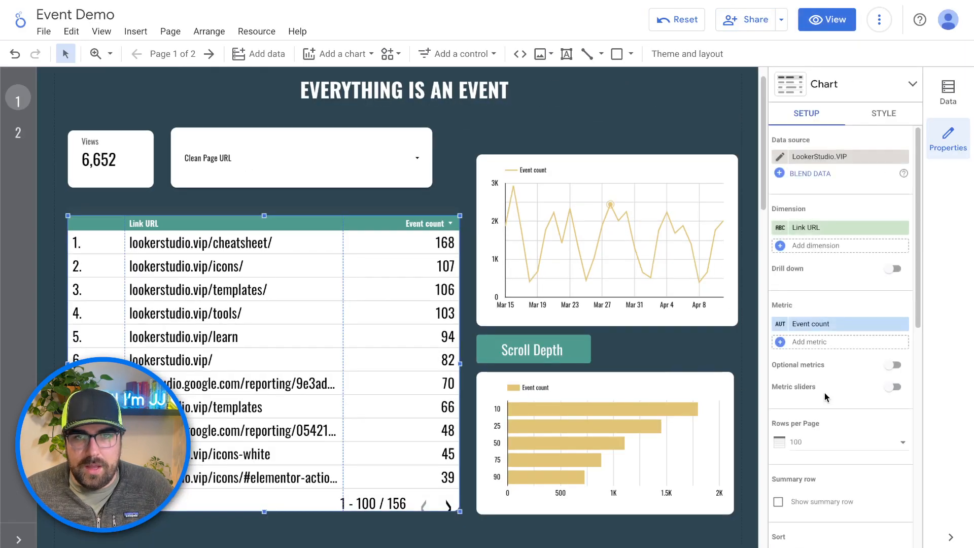
scroll(838, 406, down, 10)
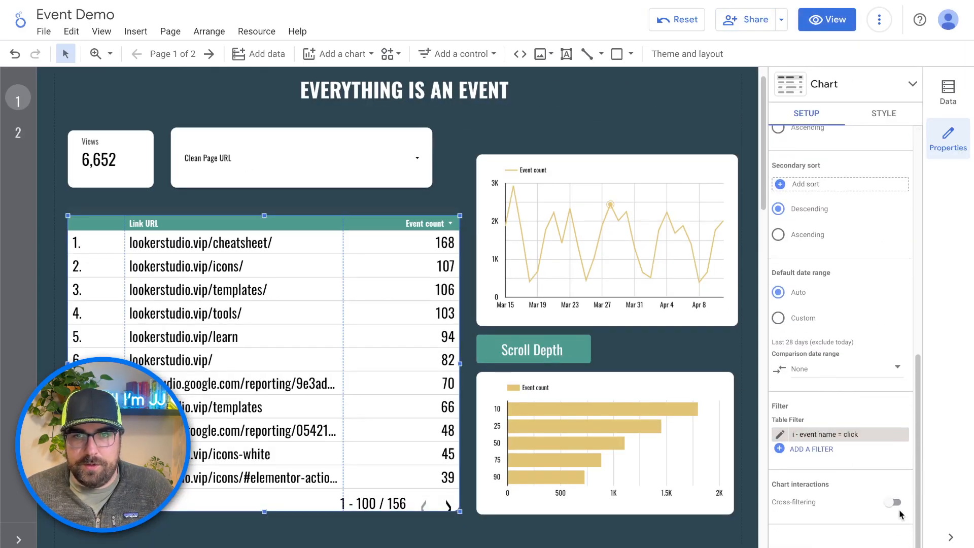
click(896, 504)
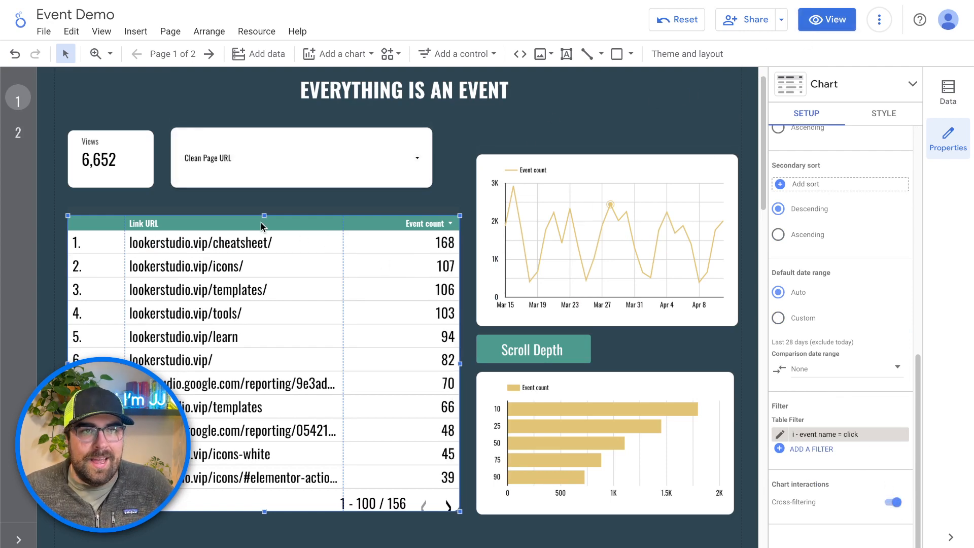
drag(266, 217, 256, 325)
- Convert the Clean Page URL drop-down to a fixed-size list and extend it downward to show about six URLs
click(277, 178)
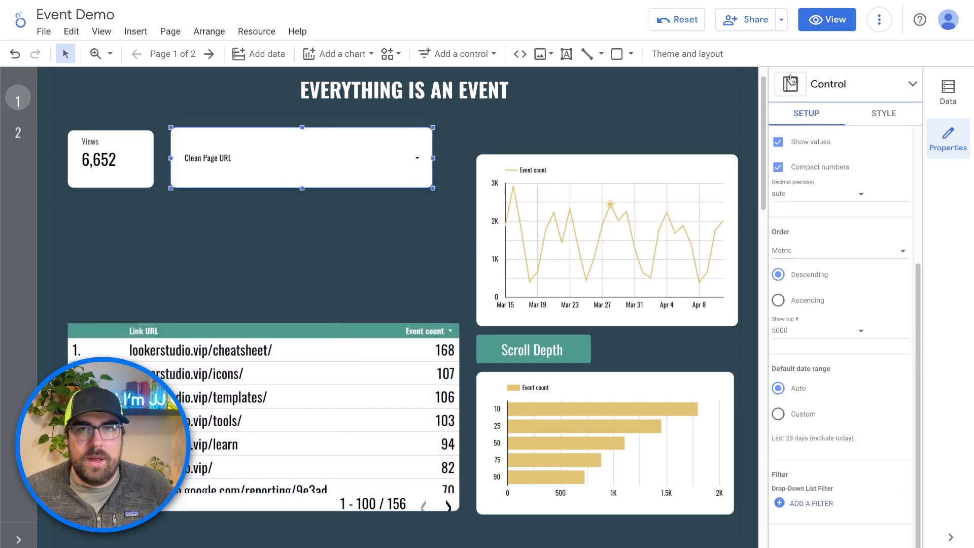
click(825, 84)
click(808, 106)
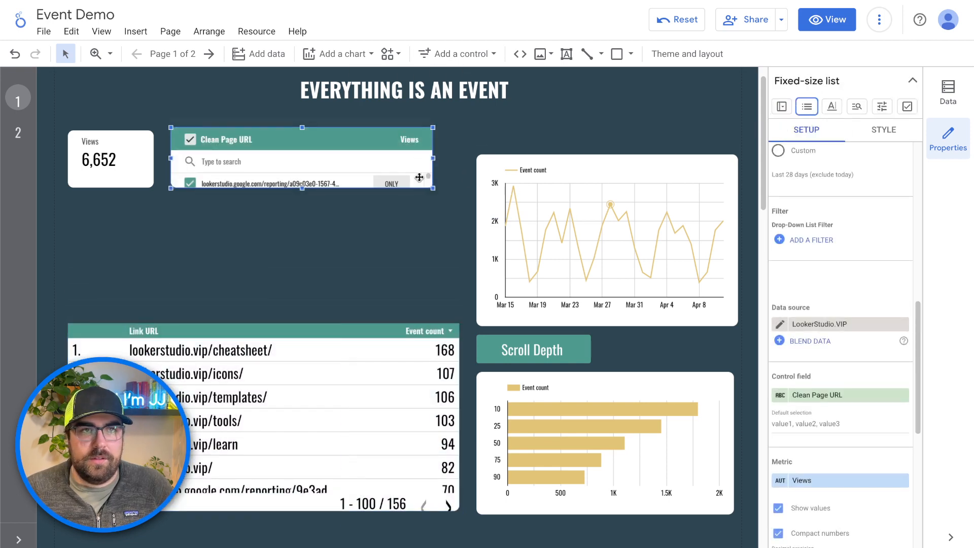
drag(303, 187, 303, 294)
scroll(420, 250, down, 1)
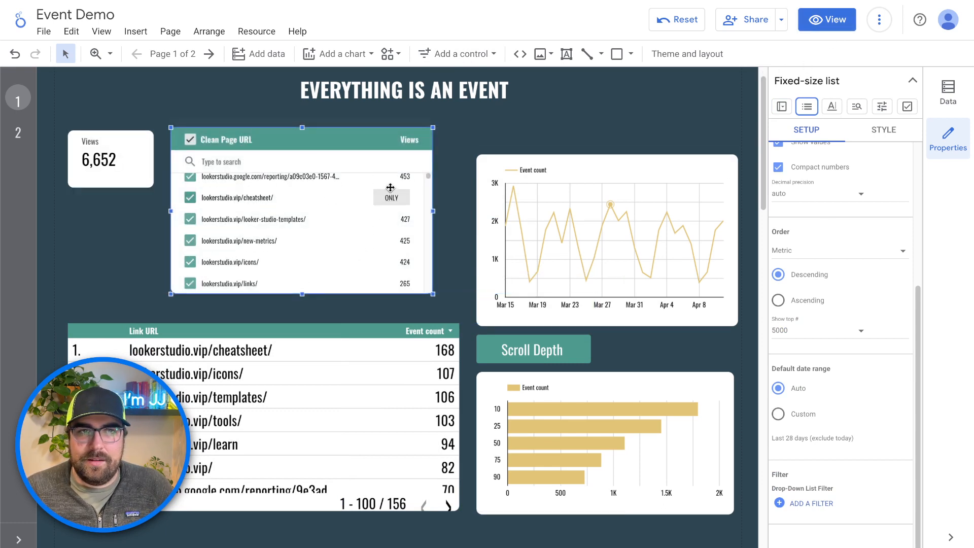
- Open the report in view mode and cross-filter it by the lookerstudio.vip/cheatsheet/ row of the Link URL table
click(835, 21)
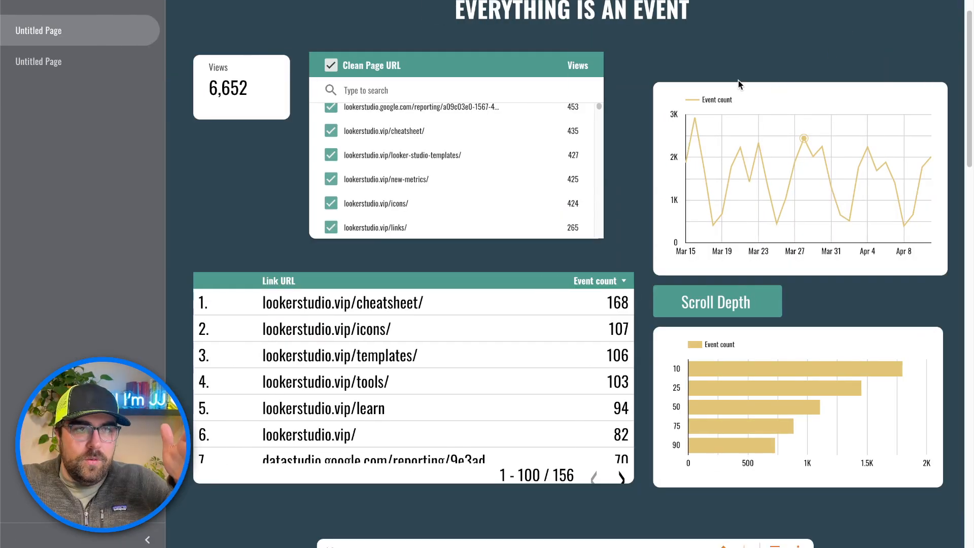
scroll(538, 138, up, 1)
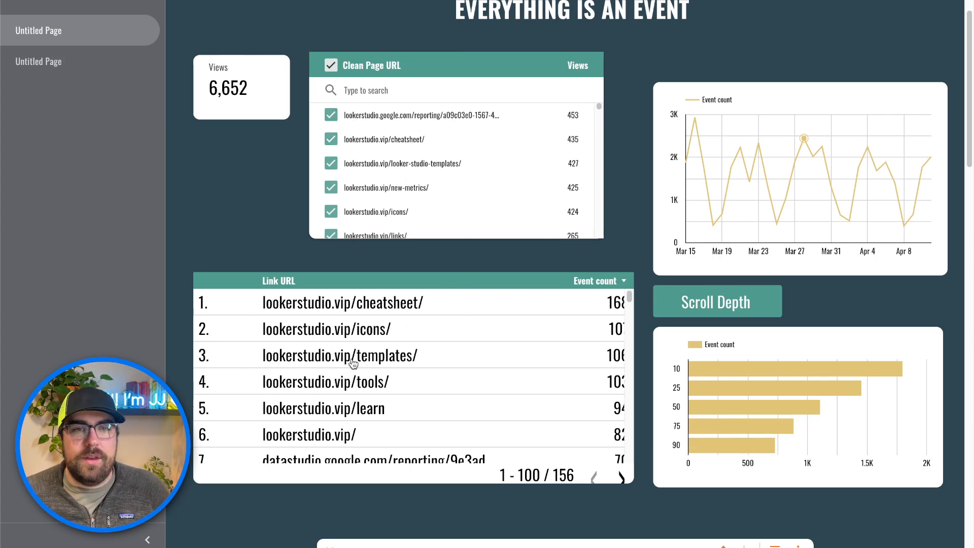
click(349, 307)
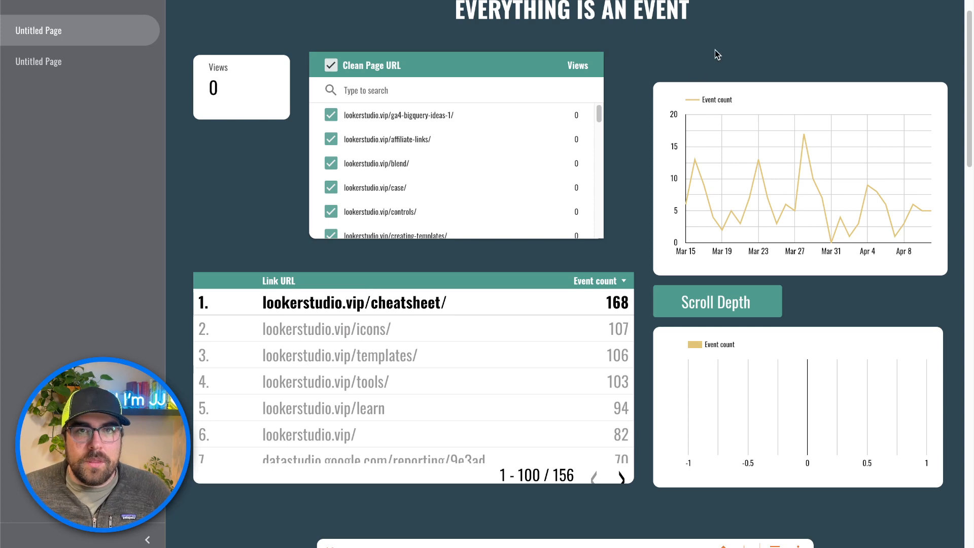
scroll(678, 282, down, 4)
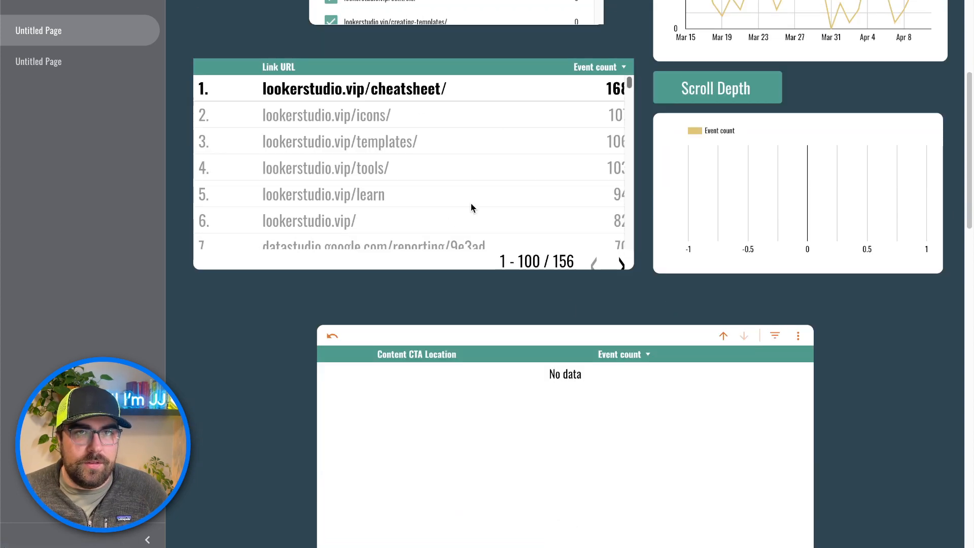
- Return the report to editing and set the Clean Page URL control's metric to Sessions
scroll(639, 328, up, 5)
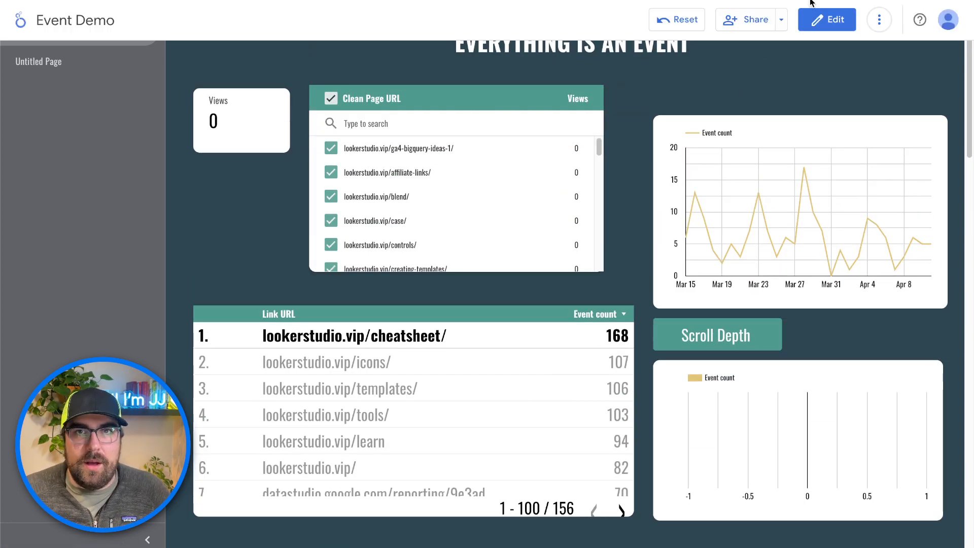
click(828, 19)
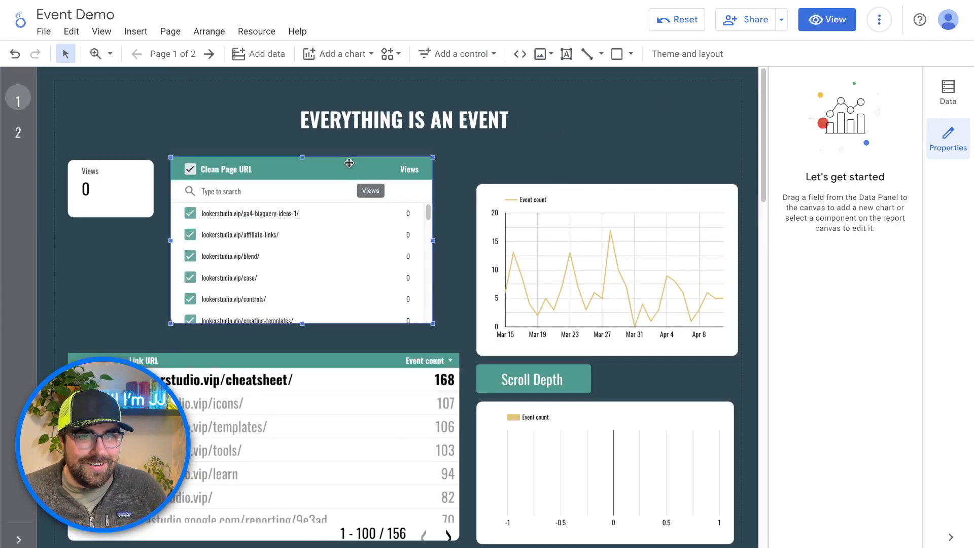
click(804, 312)
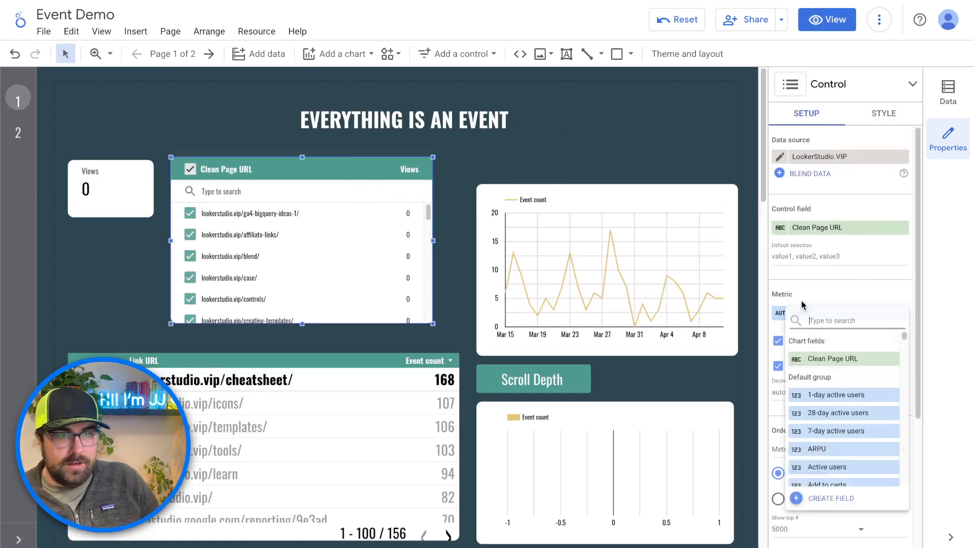
text(sessions)
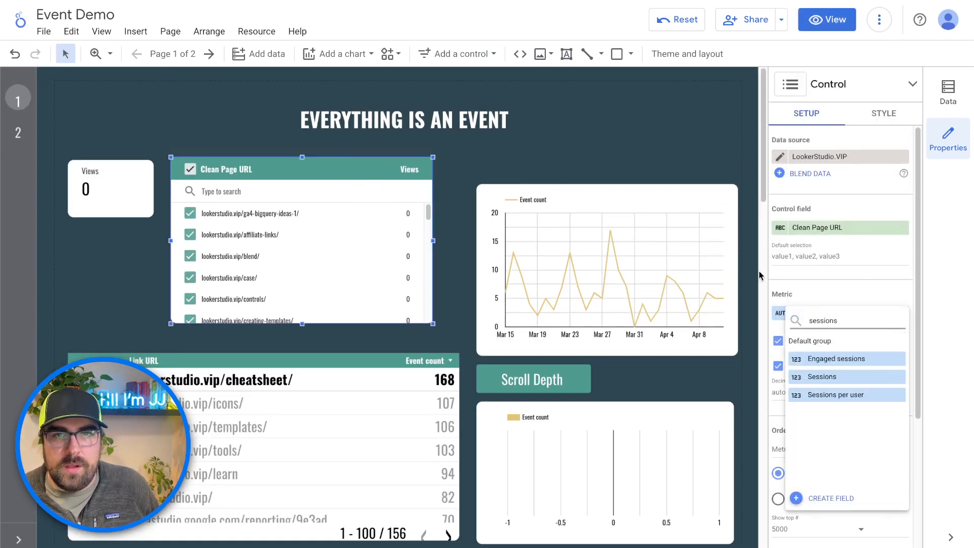
click(814, 379)
- Replace Event count with Sessions as the metric of the time series chart
click(635, 252)
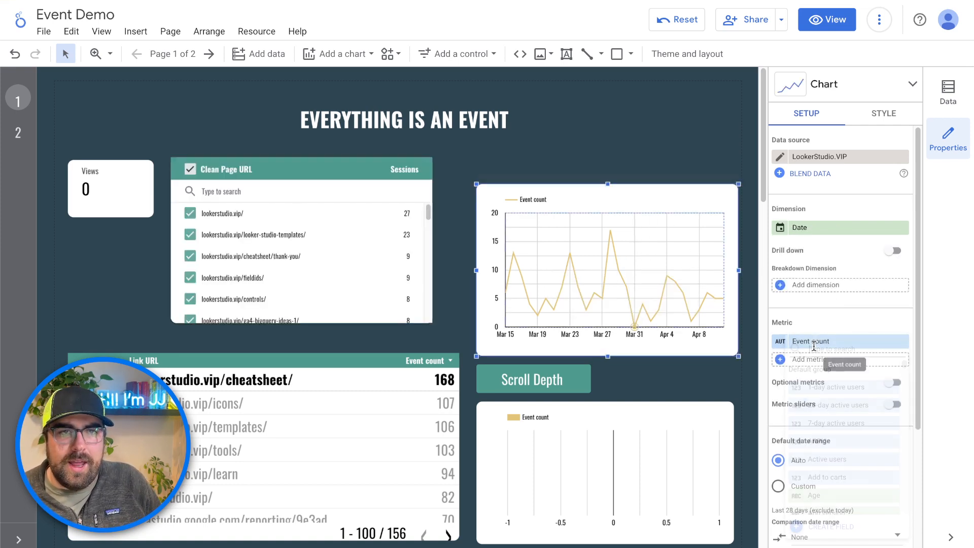
click(814, 344)
text(sessions)
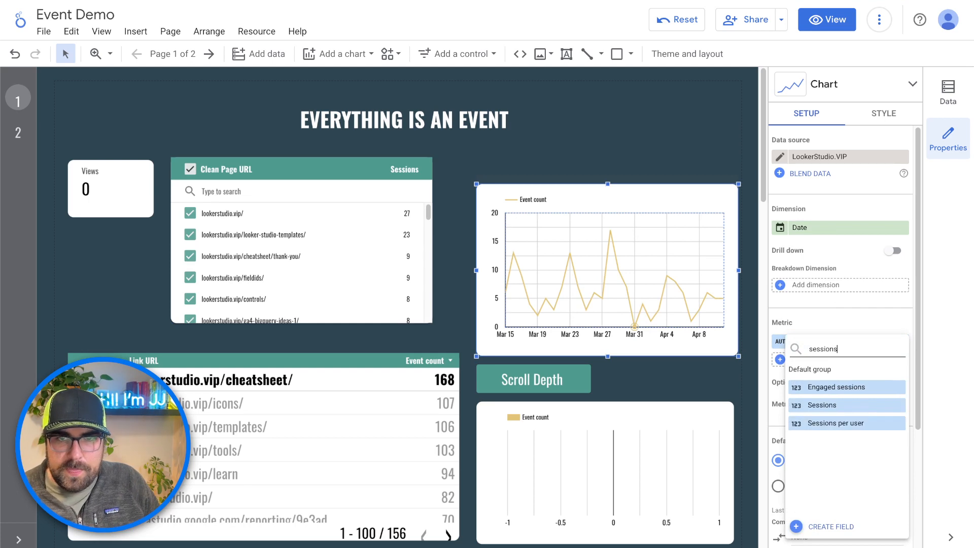
click(807, 405)
- Replace Event count with Sessions as the metric of the Scroll Depth bar chart
scroll(649, 393, down, 1)
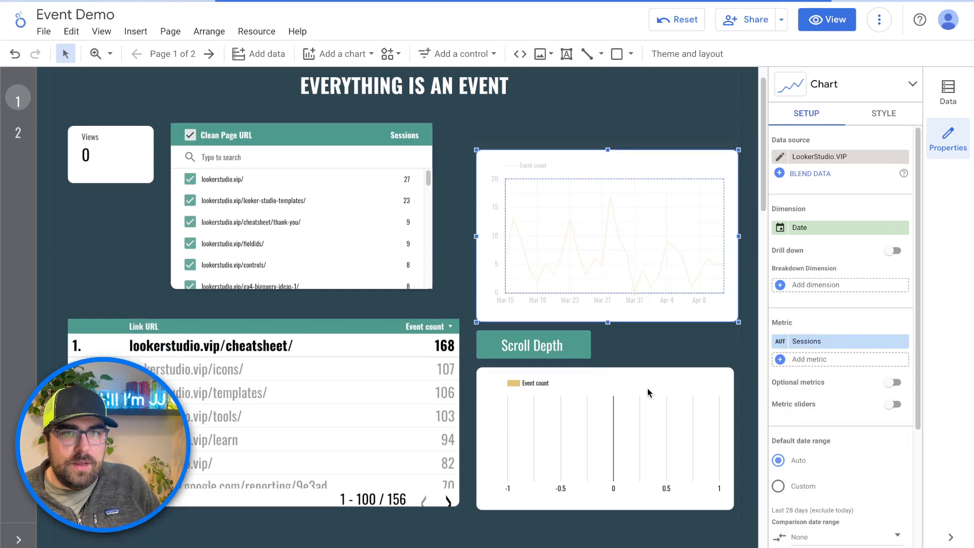
click(648, 391)
click(823, 359)
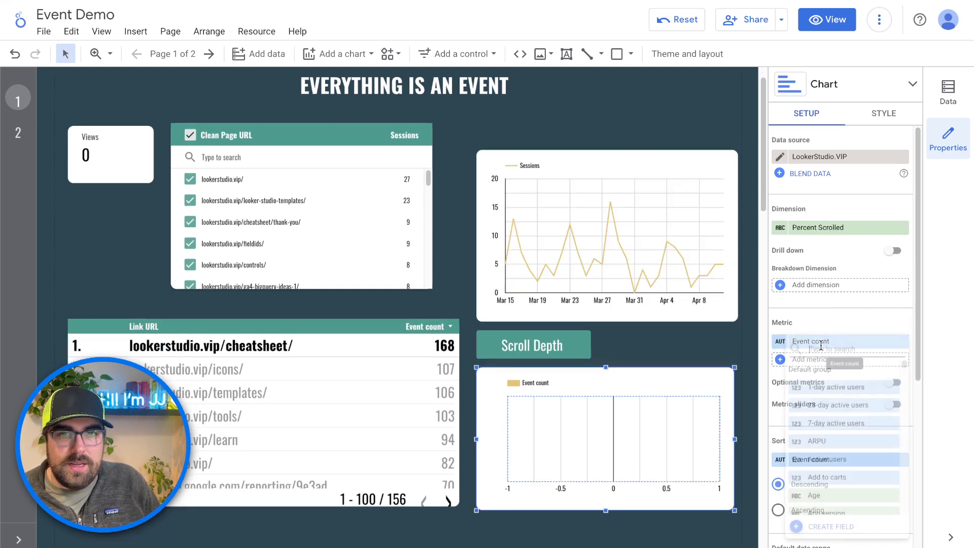
text(sessions)
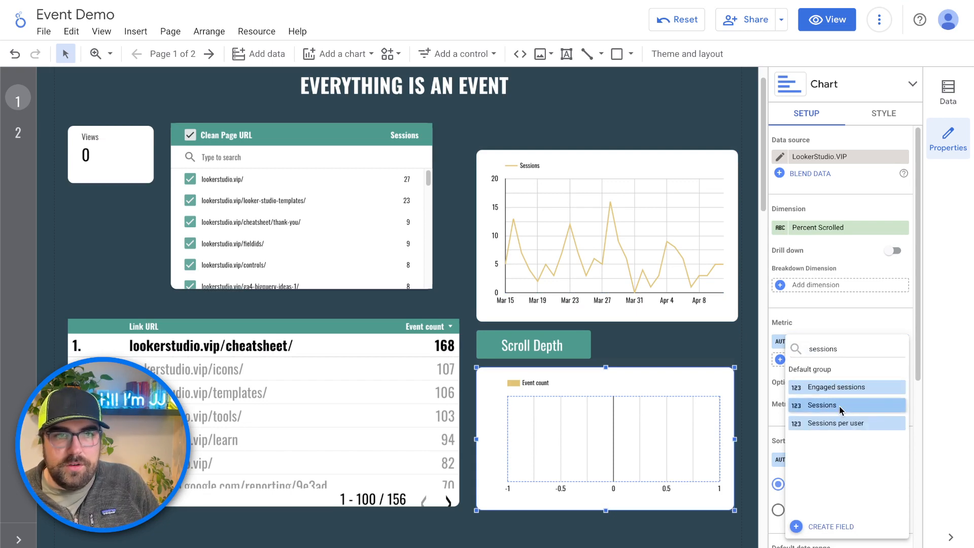
click(840, 410)
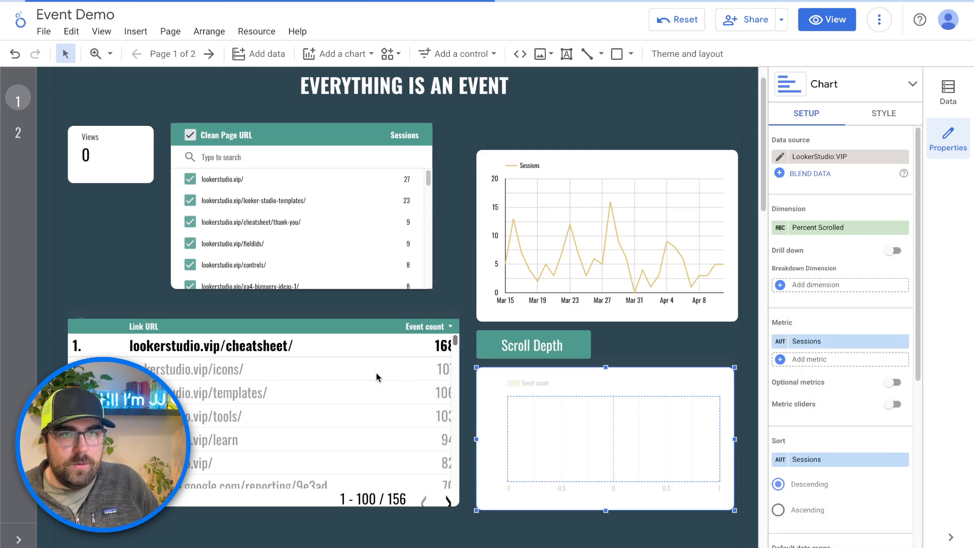
- Replace Event count with Sessions as the metric of the Link URL table
click(419, 331)
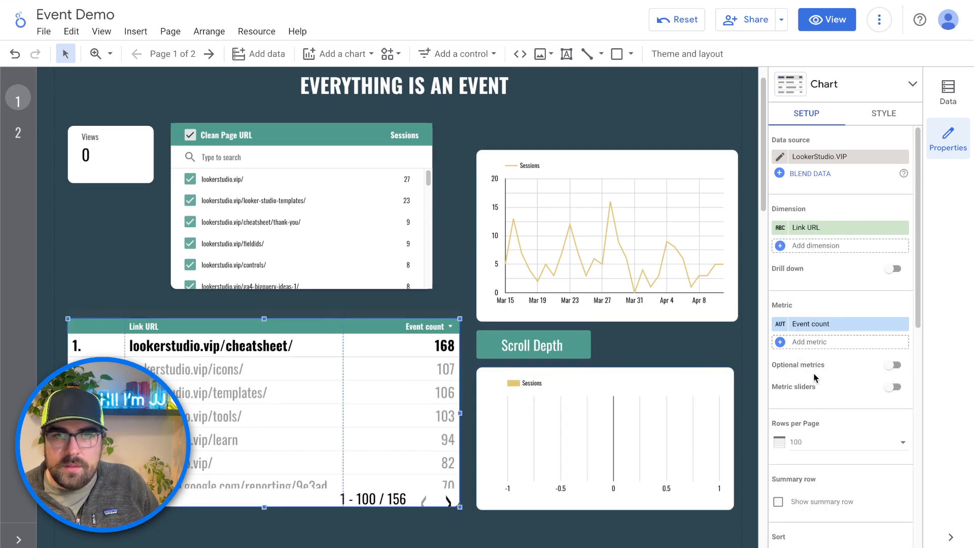
click(812, 325)
text(sessions)
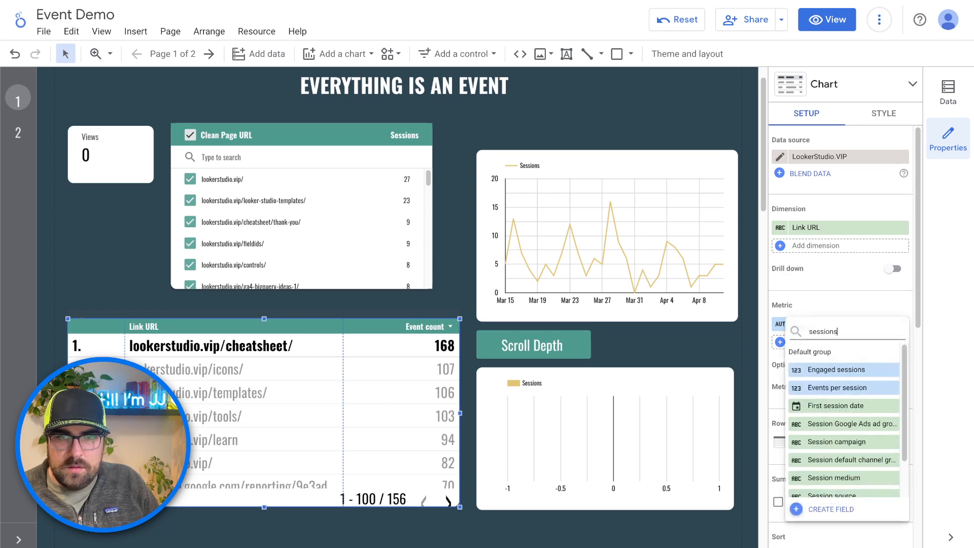
click(823, 388)
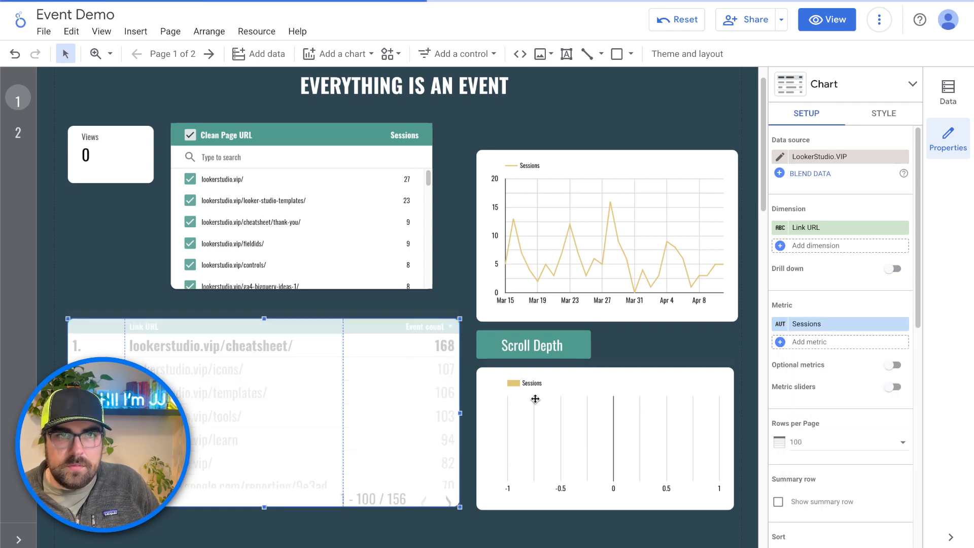
- Set the metric of the drillable CTA table to Sessions and deselect the table
scroll(536, 399, down, 5)
click(467, 386)
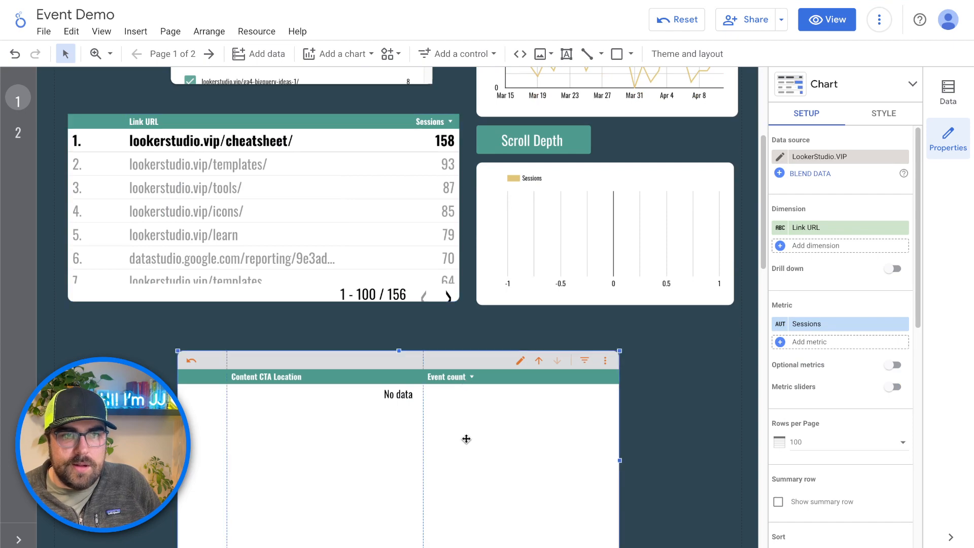
click(828, 370)
text(se)
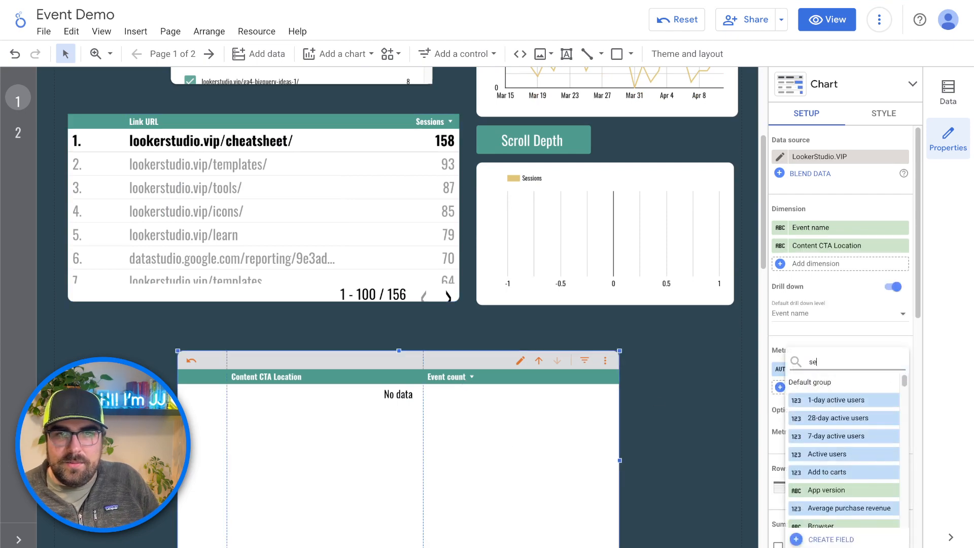
text(ssions)
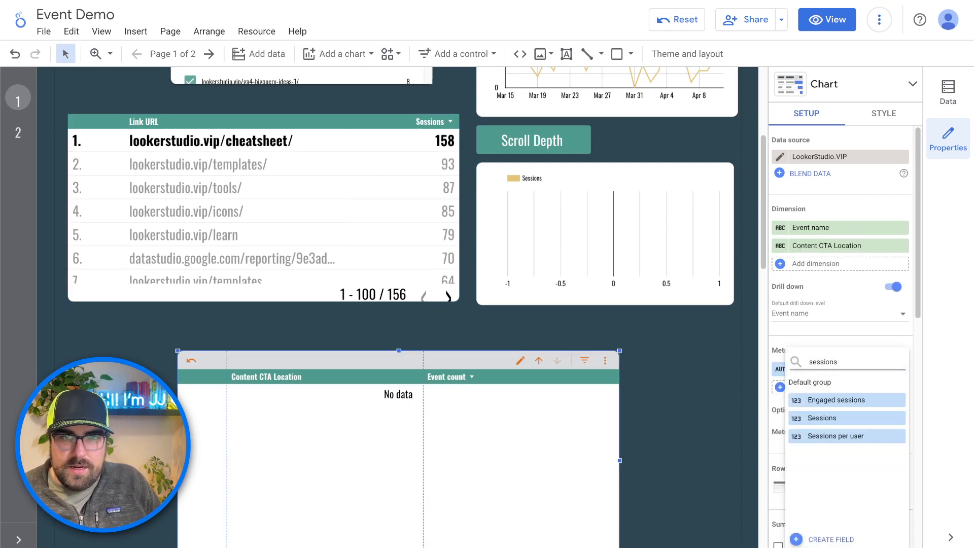
click(833, 418)
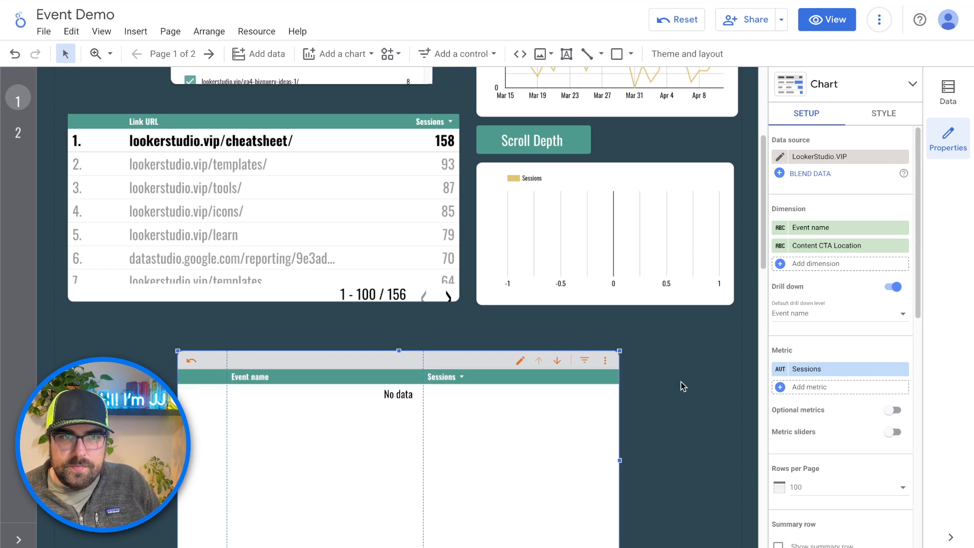
click(693, 387)
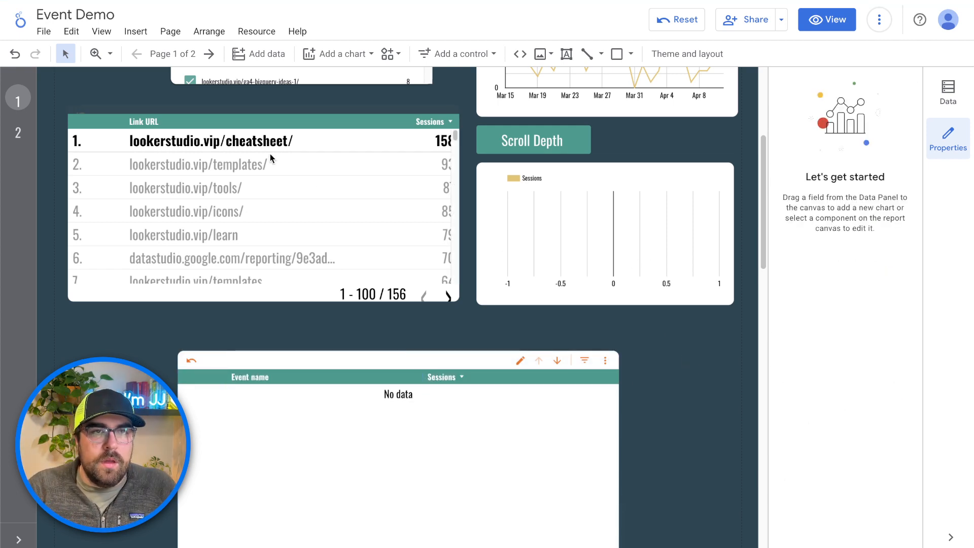
- Clear the lookerstudio.vip/cheatsheet/ cross-filter from the Link URL table
click(260, 220)
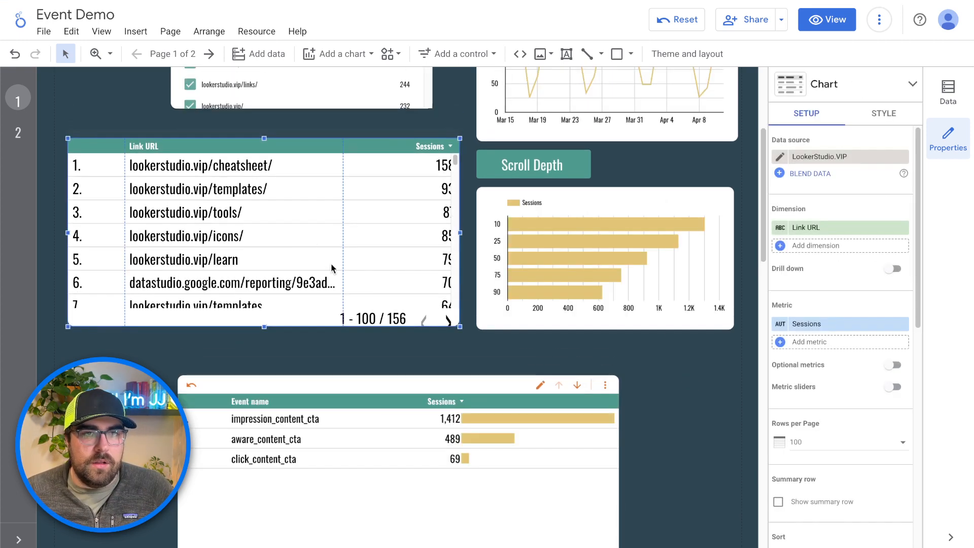
scroll(273, 212, up, 3)
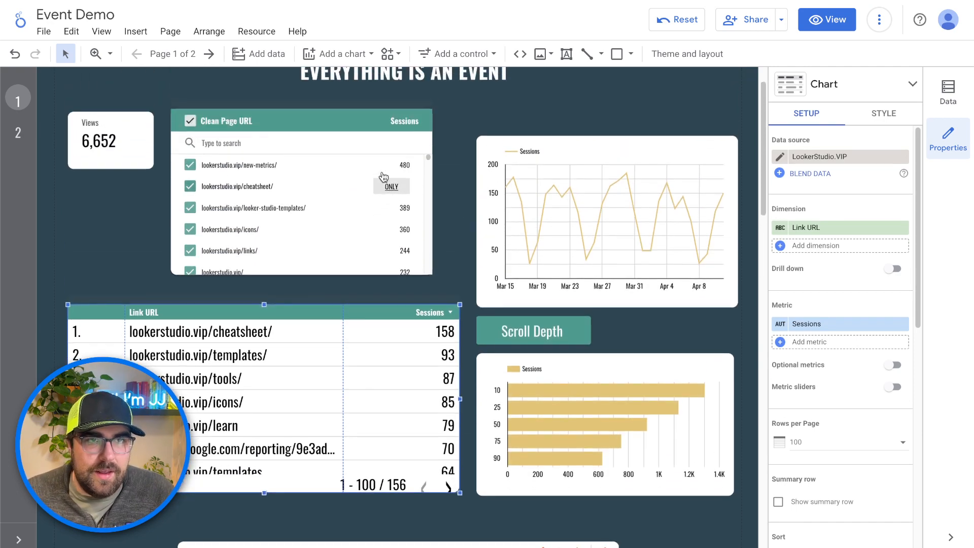
scroll(428, 161, up, 2)
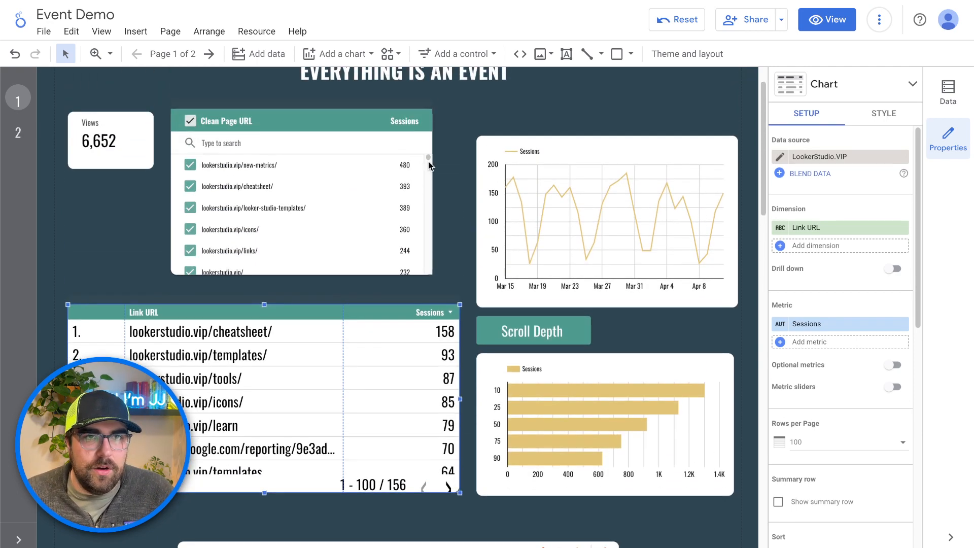
- Filter to only lookerstudio.vip/new-metrics/, drill click_content_cta down to Content CTA Location in the CTA table, and drill back up
click(393, 170)
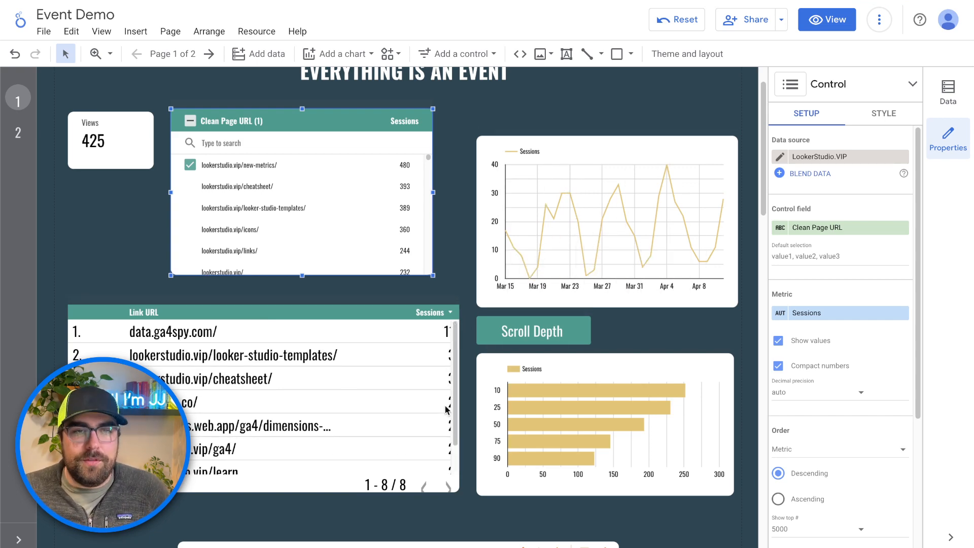
scroll(603, 447, down, 3)
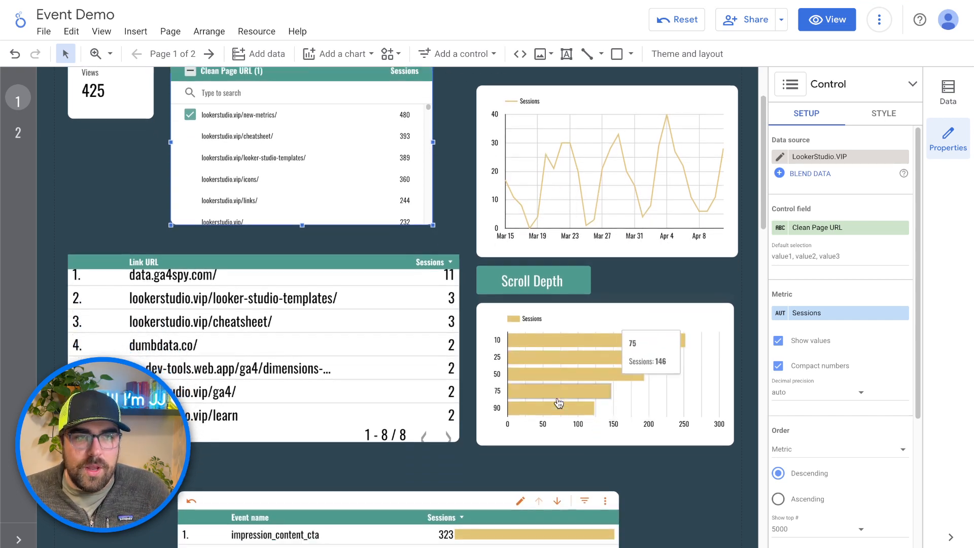
scroll(560, 403, down, 3)
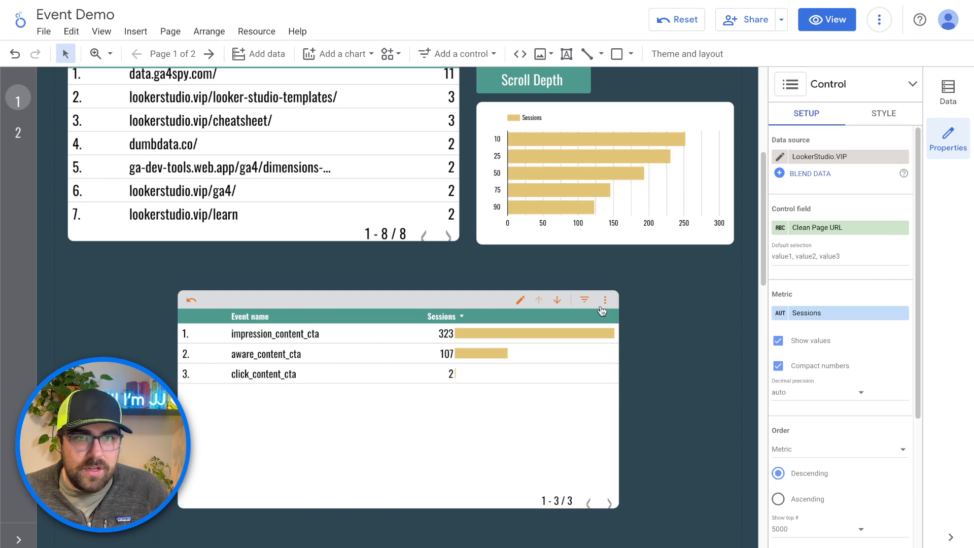
click(558, 300)
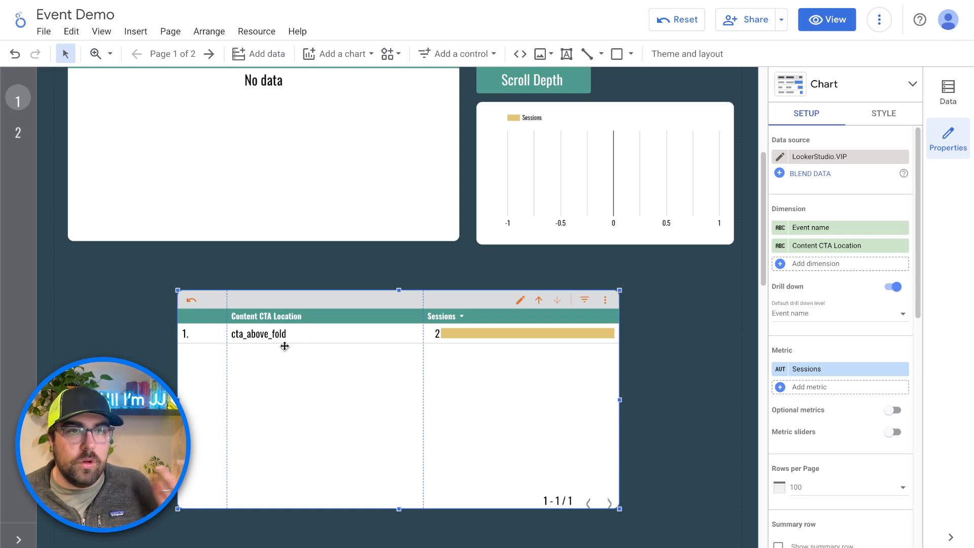
click(539, 300)
- Filter the report to only lookerstudio.vip/fieldids/ with the Clean Page URL control
scroll(330, 225, up, 3)
scroll(368, 260, up, 2)
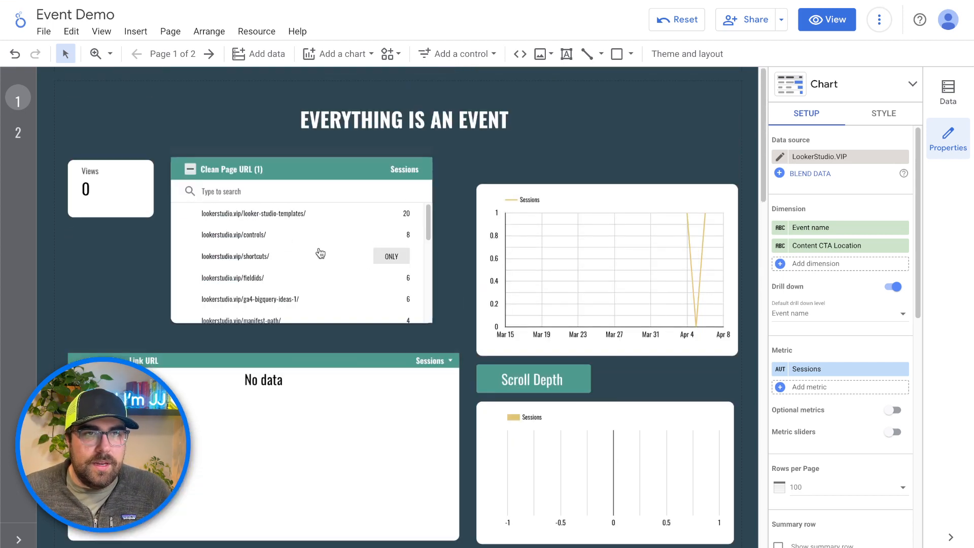
click(386, 268)
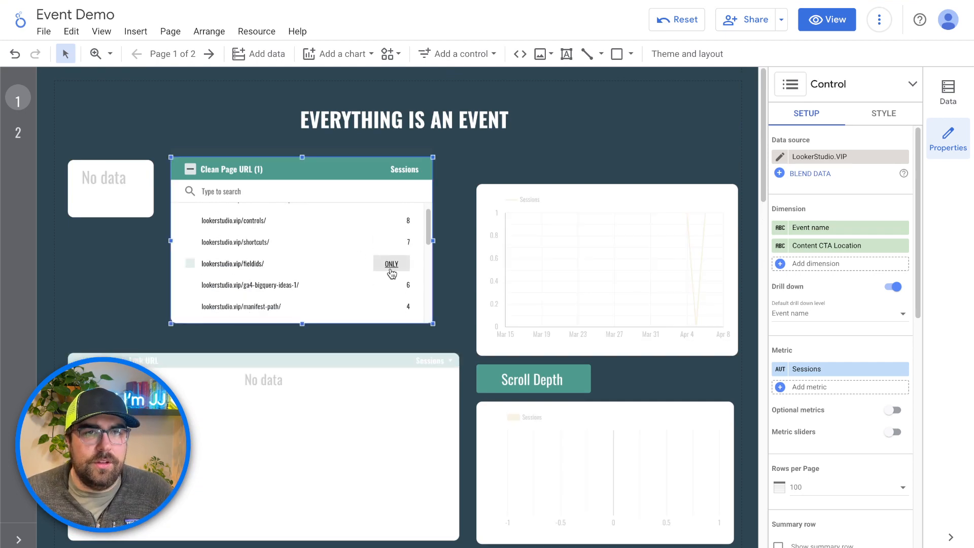
click(103, 274)
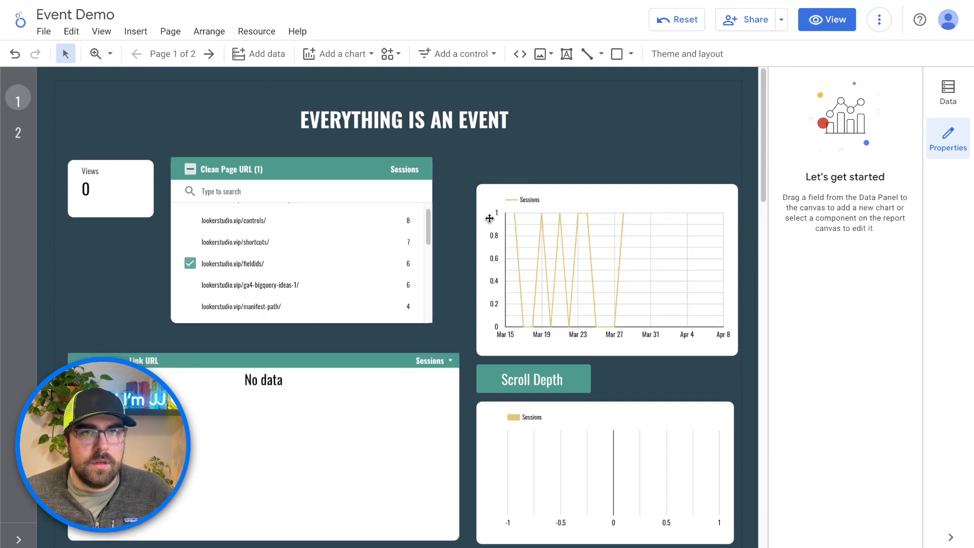
- Reset all filters, limit the report to only lookerstudio.vip/looker-studio-templates/, and examine the charts and CTA table
click(677, 20)
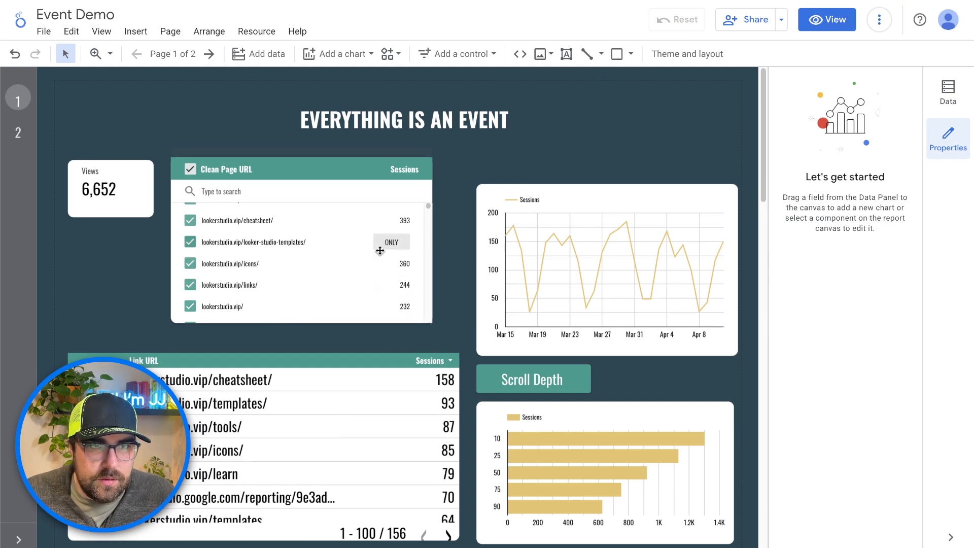
scroll(380, 252, up, 2)
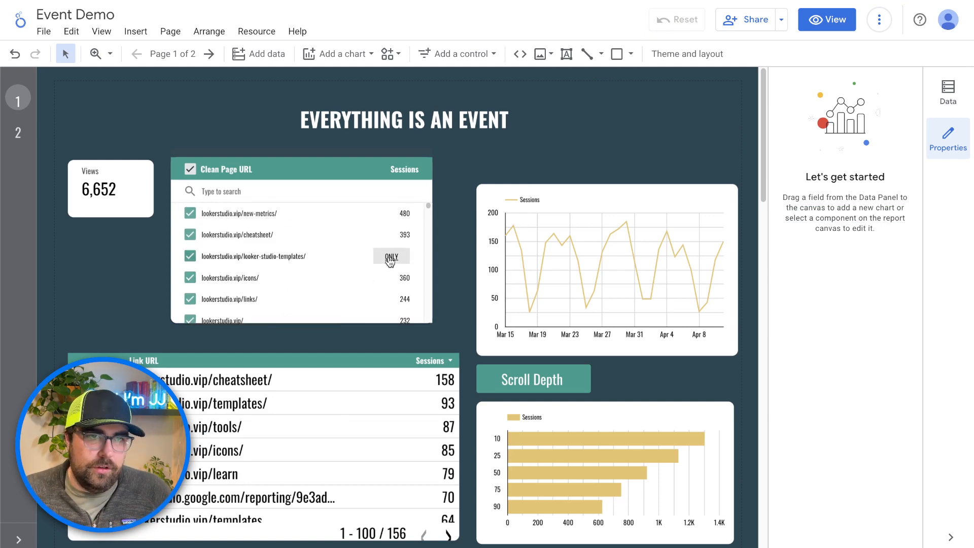
click(391, 256)
click(120, 272)
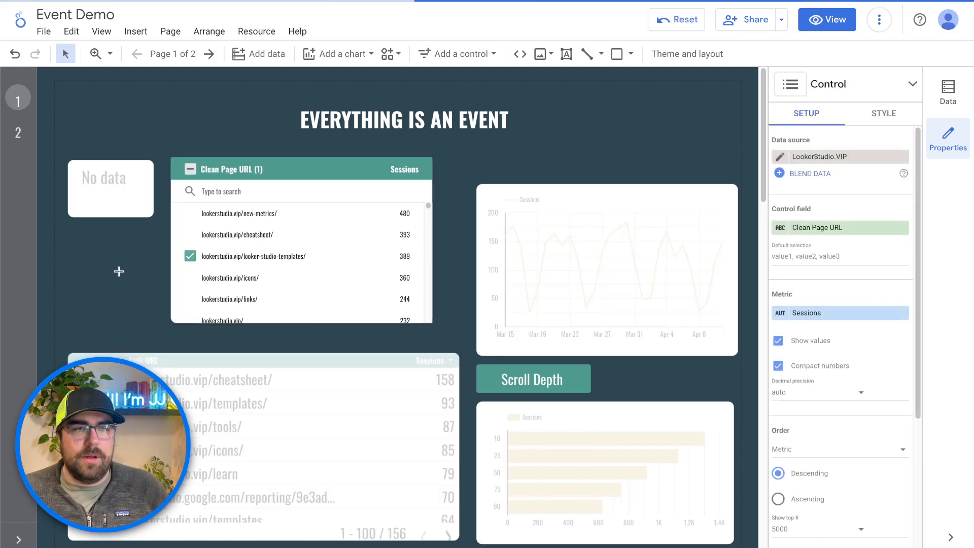
scroll(457, 293, down, 2)
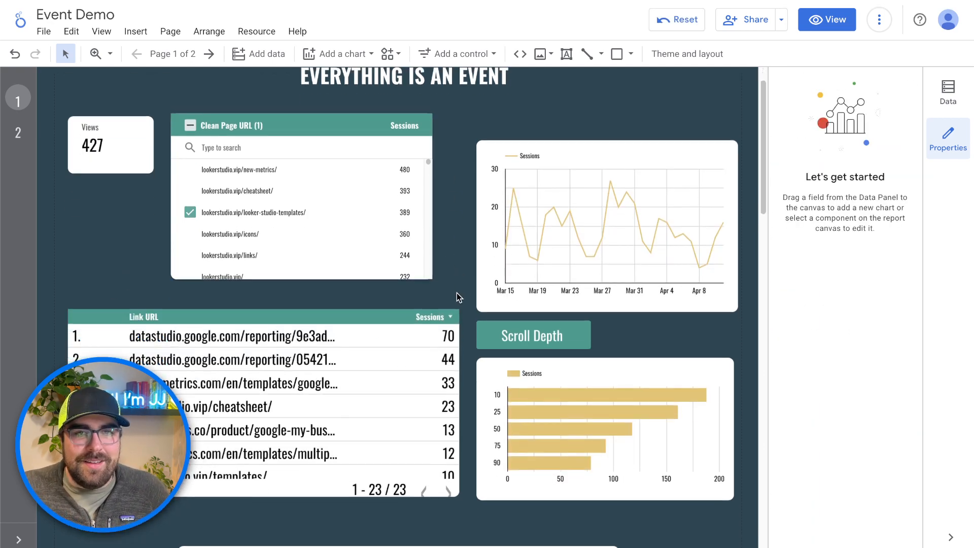
scroll(392, 426, down, 3)
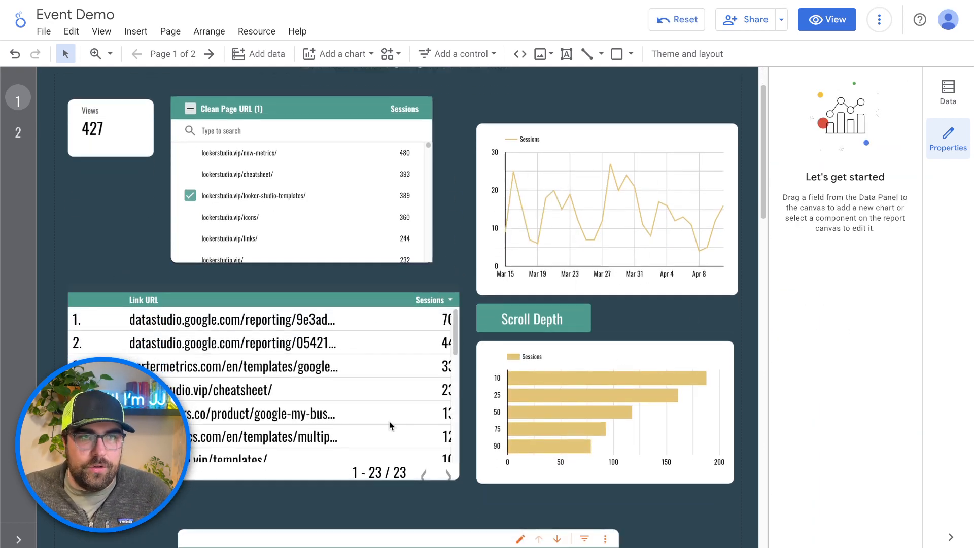
scroll(344, 483, down, 4)
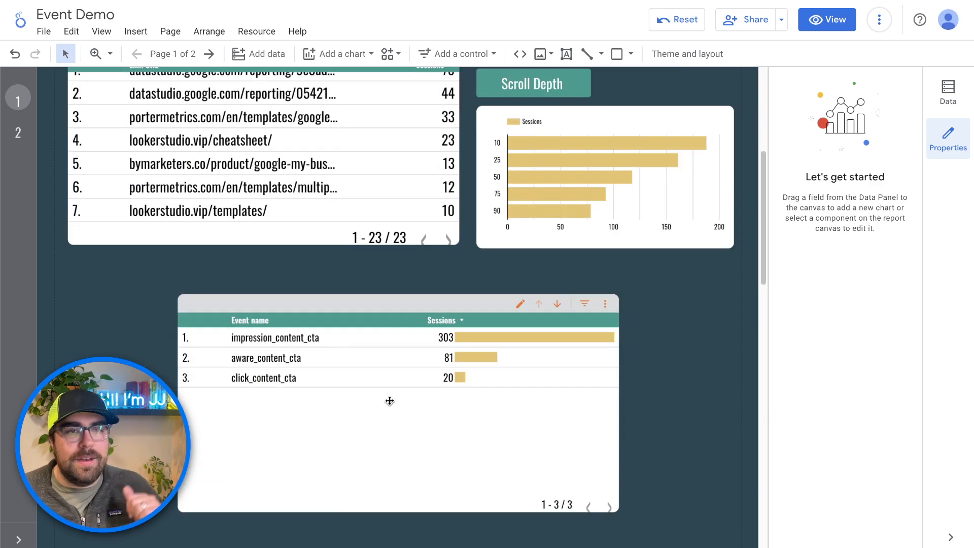
- Move and narrow the CTA table beneath the Link URL table, and place a narrower duplicate beneath the Scroll Depth chart
drag(562, 441, 465, 430)
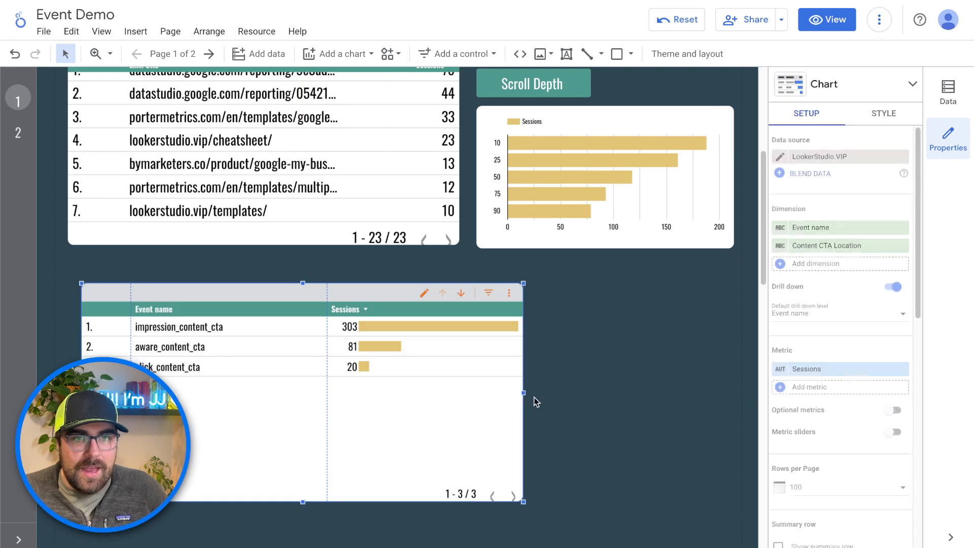
drag(524, 395, 433, 393)
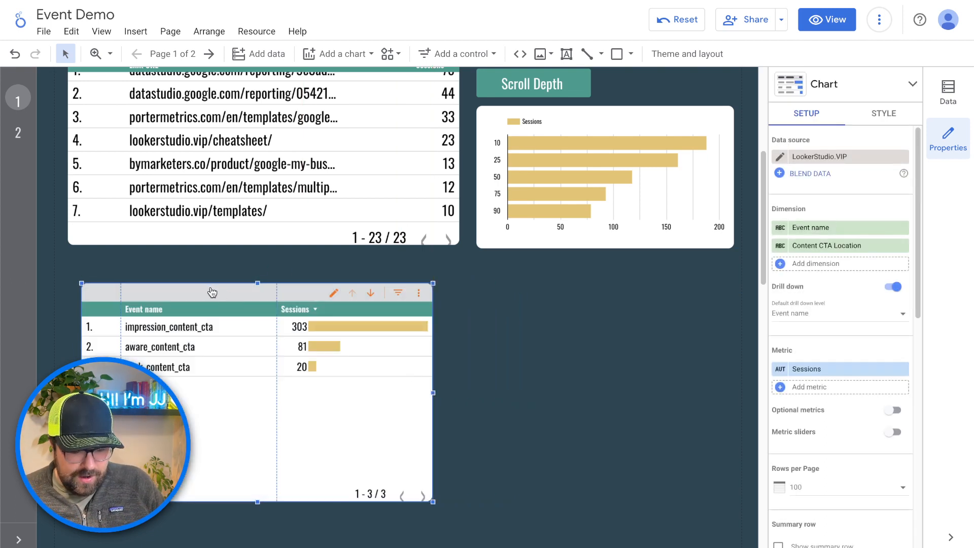
key(ctrl+d)
drag(214, 300, 559, 288)
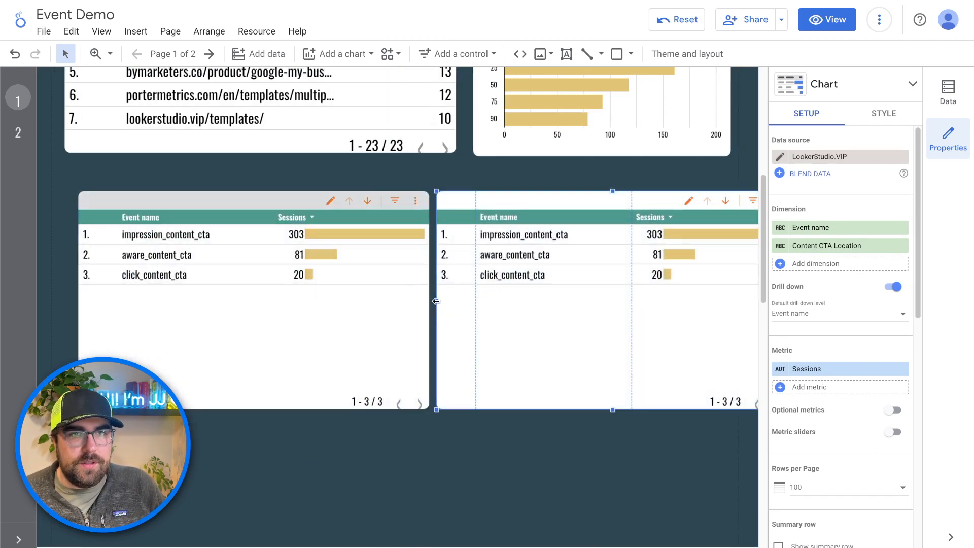
drag(436, 301, 538, 302)
drag(558, 204, 504, 198)
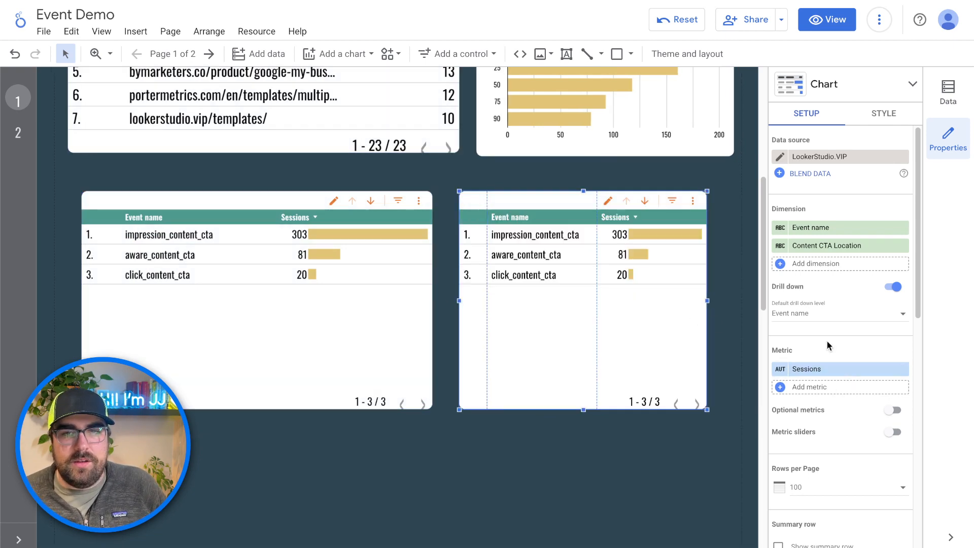
- Remove the .*cta$ event name filter from the duplicate table and extend the table's height downward to fit more events
scroll(838, 365, down, 10)
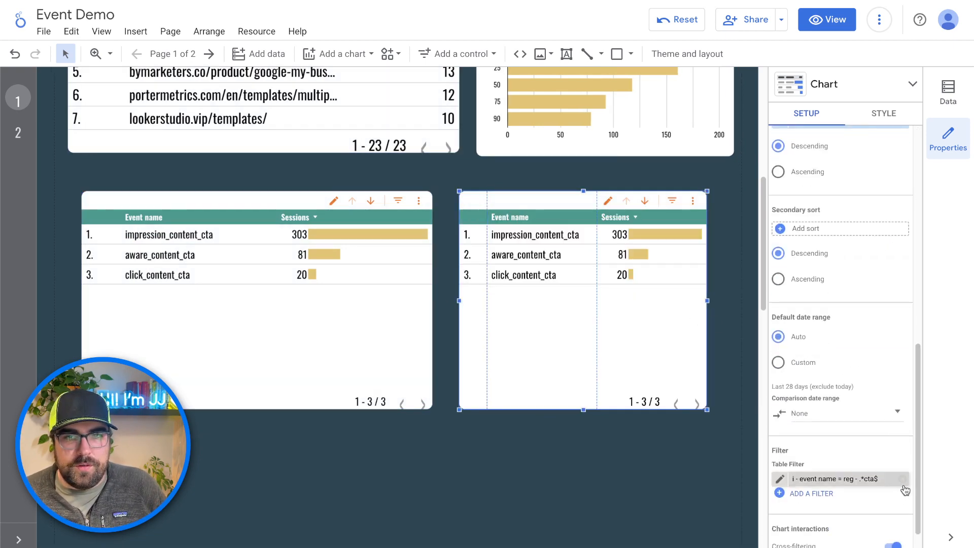
click(904, 480)
scroll(616, 369, up, 1)
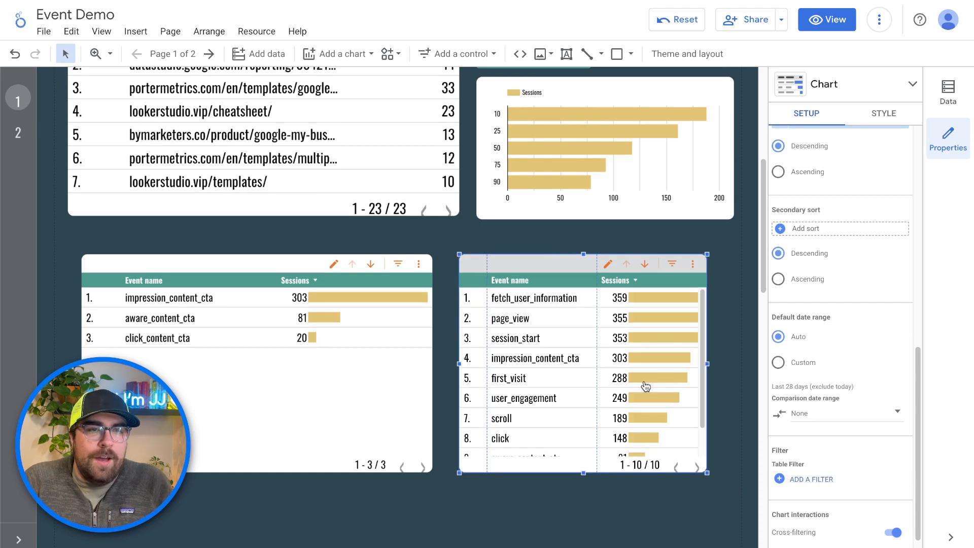
scroll(608, 349, down, 4)
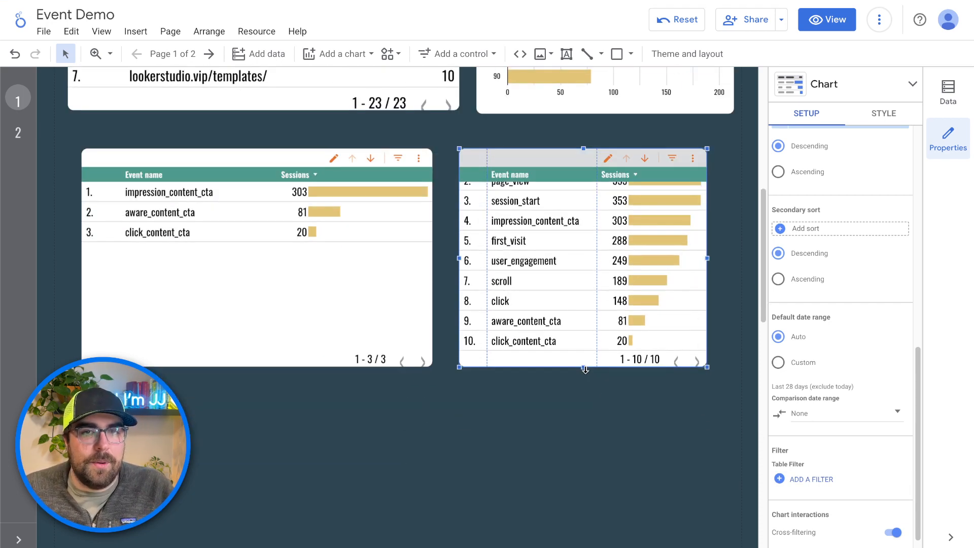
drag(585, 370, 585, 539)
- Clear the Clean Page URL selection, limit the report to only lookerstudio.vip/icons/, and examine the two event tables
scroll(350, 295, up, 8)
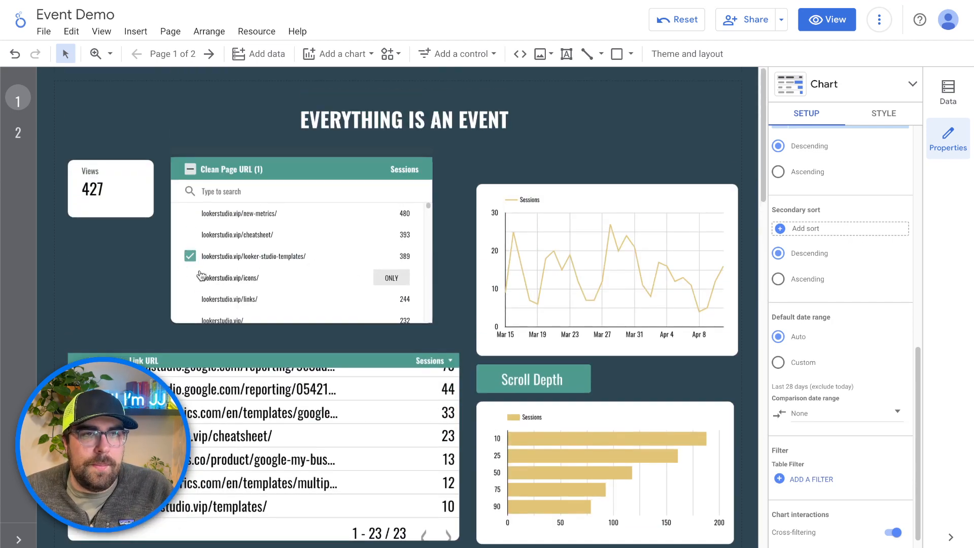
click(190, 256)
click(126, 276)
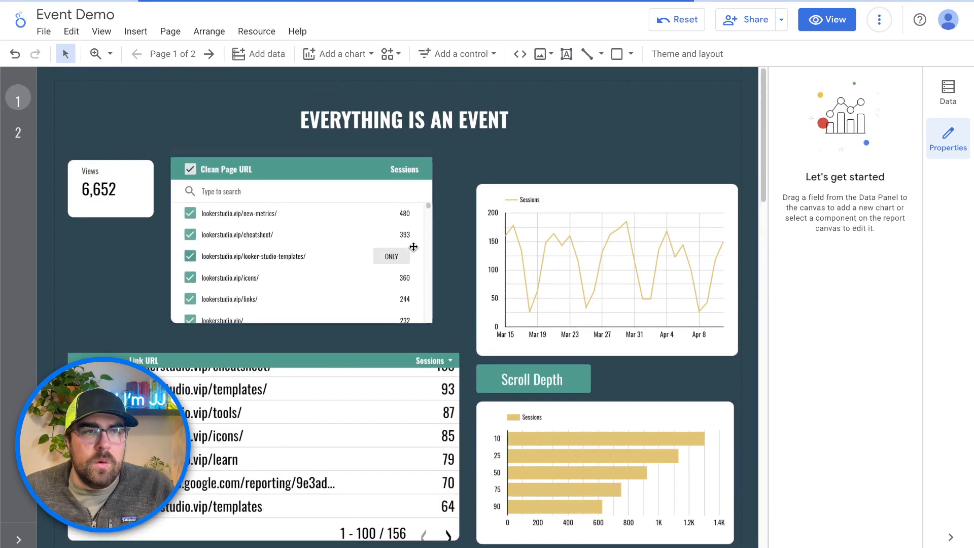
scroll(532, 282, down, 3)
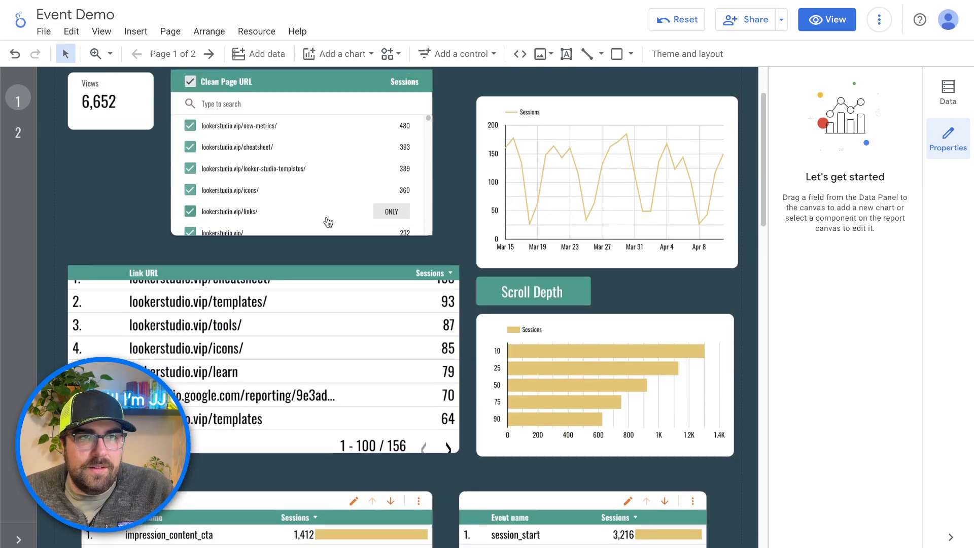
click(385, 191)
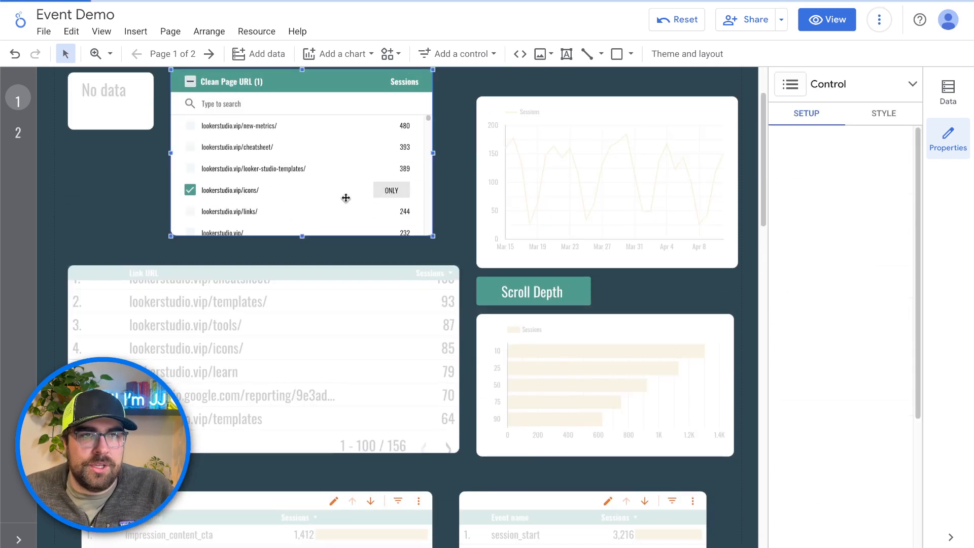
scroll(517, 341, down, 5)
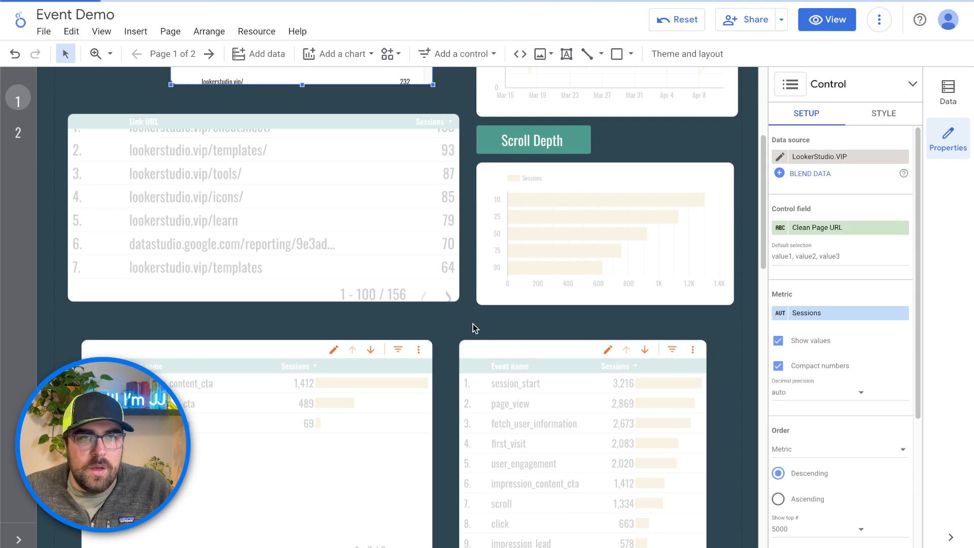
click(474, 325)
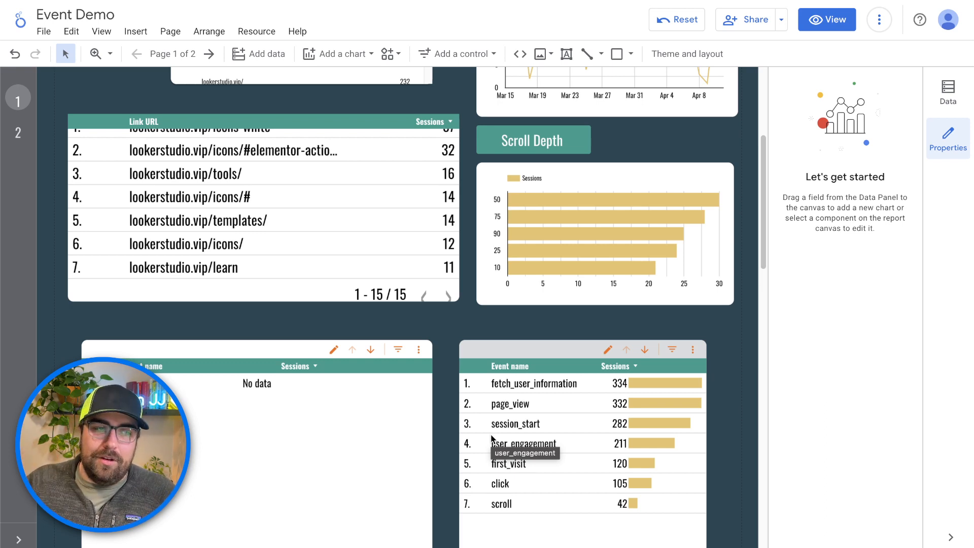
- Shift the EVERYTHING IS AN EVENT title slightly to the right and select its text for editing
scroll(491, 437, up, 5)
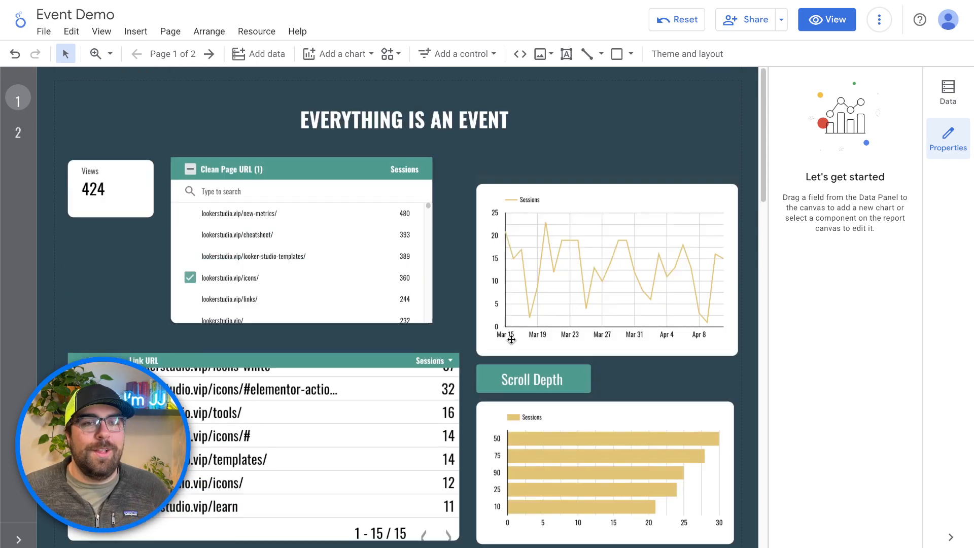
drag(516, 119, 535, 126)
double_click(504, 125)
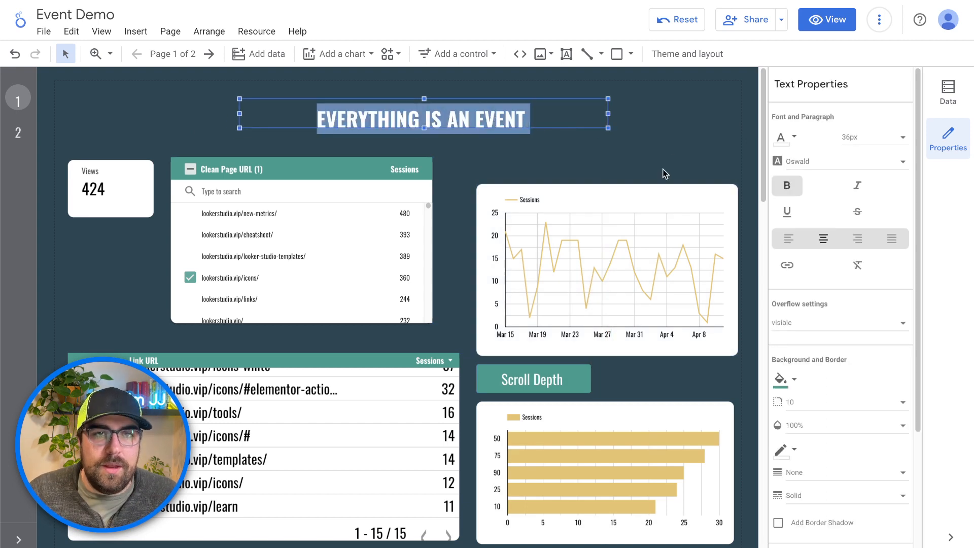